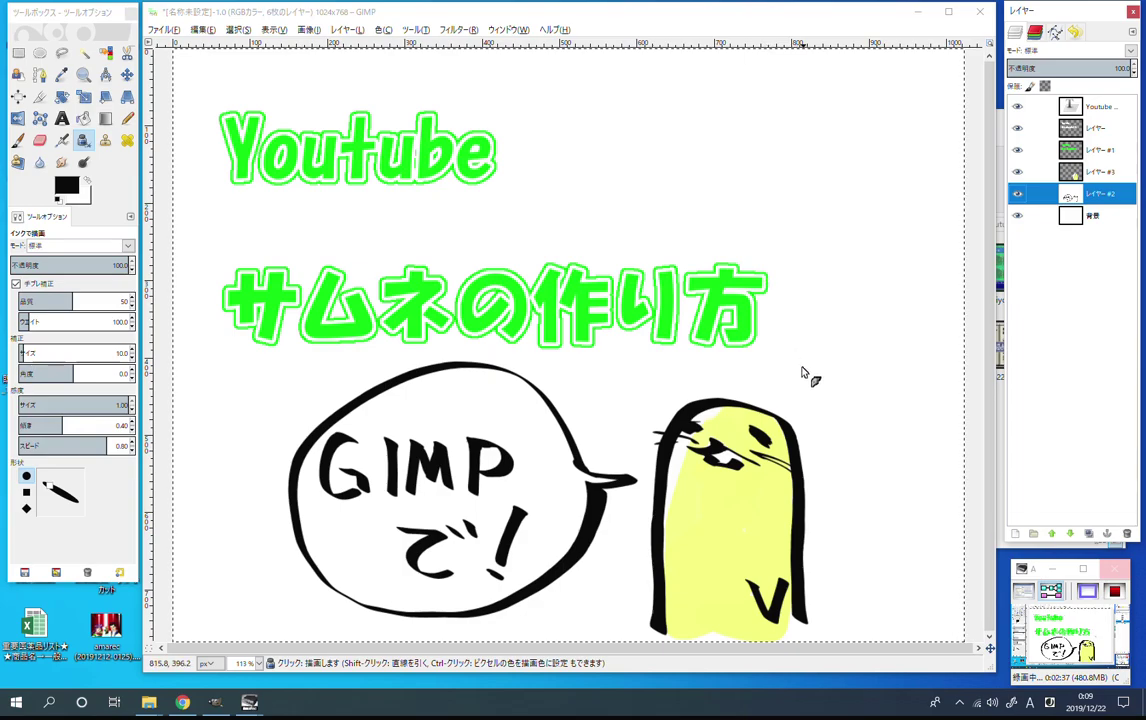
Ink a trial ゲ sound-effect scribble beside the character.
drag(790, 385, 825, 345)
drag(812, 408, 902, 392)
drag(810, 368, 848, 360)
drag(838, 362, 822, 395)
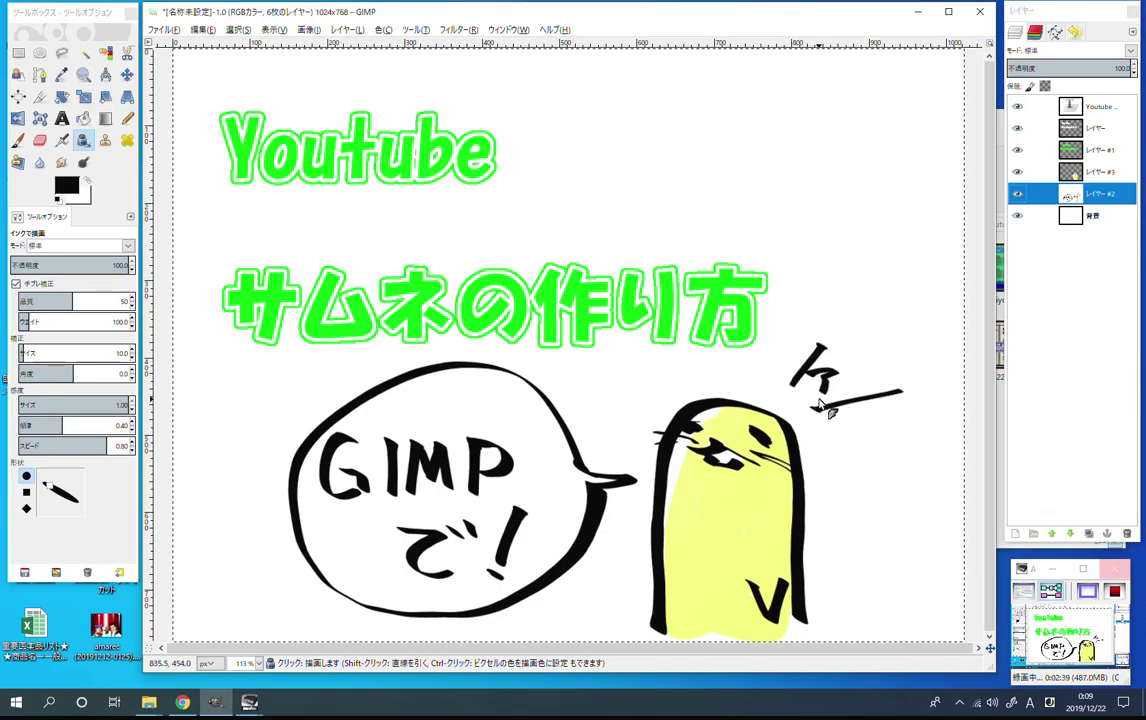
mouse_move(858, 343)
mouse_down()
mouse_move(905, 375)
mouse_move(925, 370)
mouse_up()
Undo the ゲ strokes and draw two ink underlines beneath GIMP in the speech bubble.
key(ctrl+z)
key(ctrl+z)
key(ctrl+z)
key(ctrl+z)
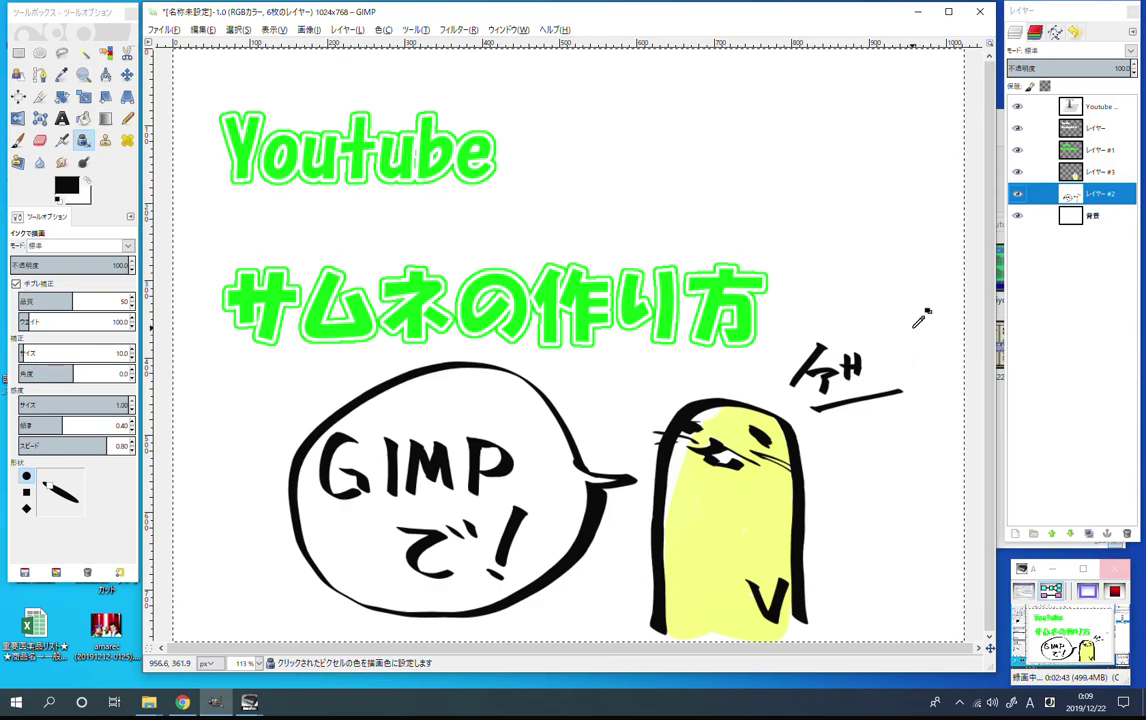
key(ctrl+z)
key(ctrl+z)
key(ctrl+z)
key(ctrl+z)
key(ctrl+z)
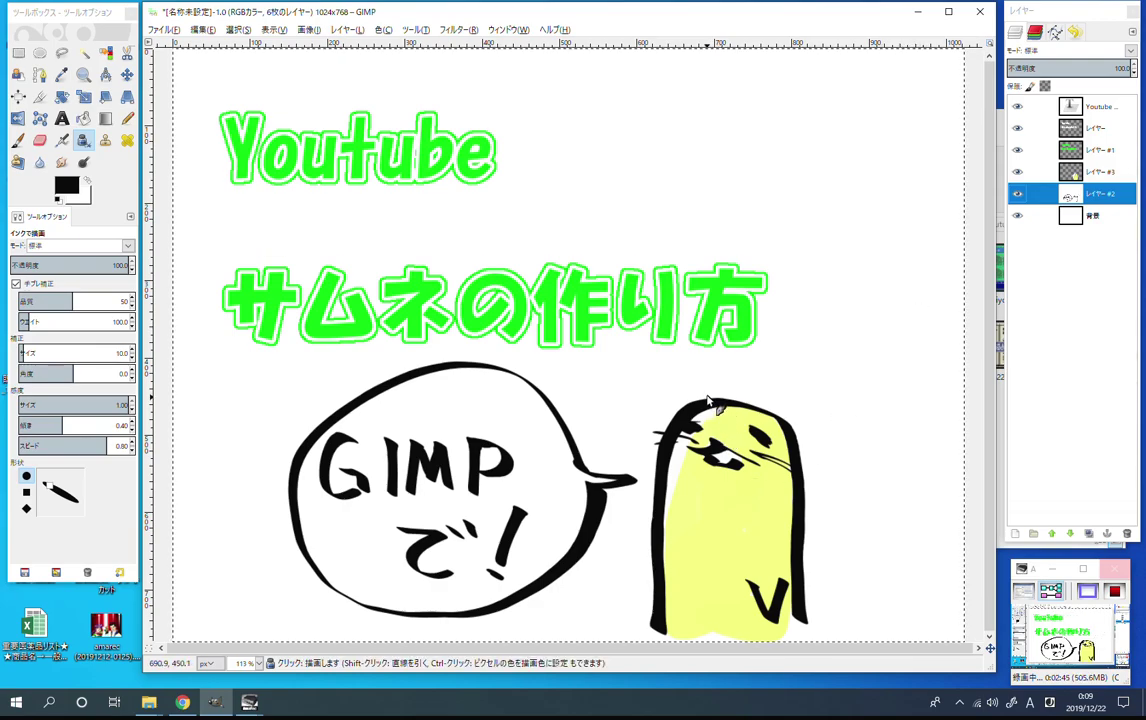
drag(318, 508, 512, 503)
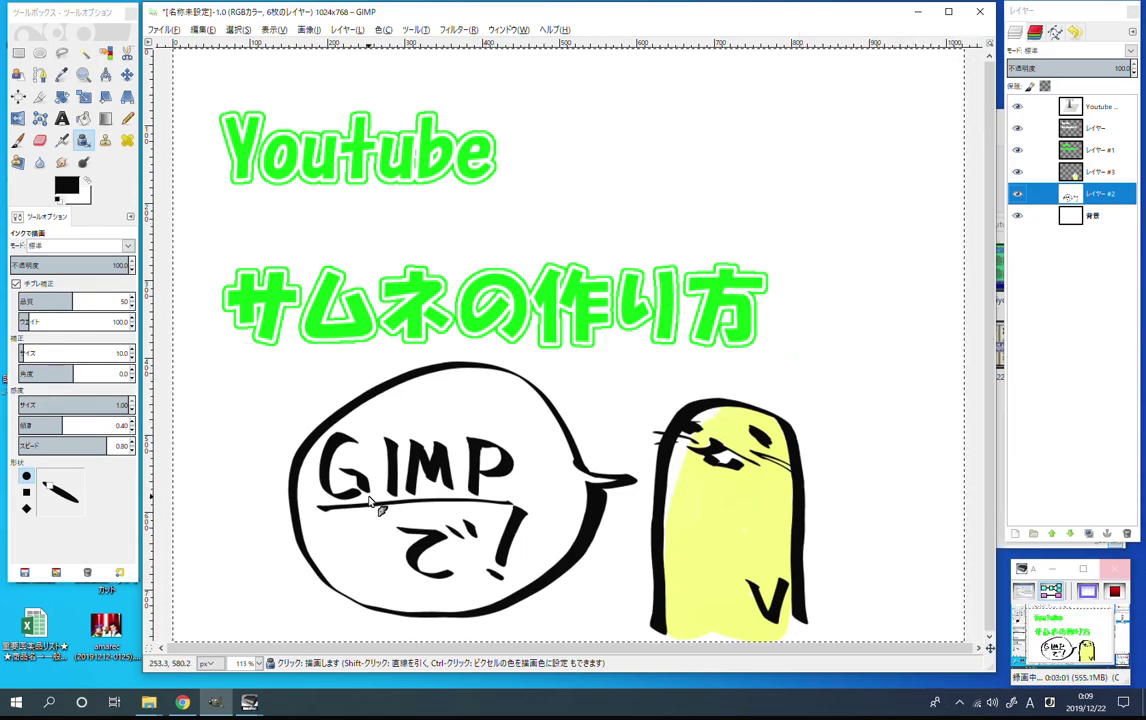
drag(318, 511, 514, 507)
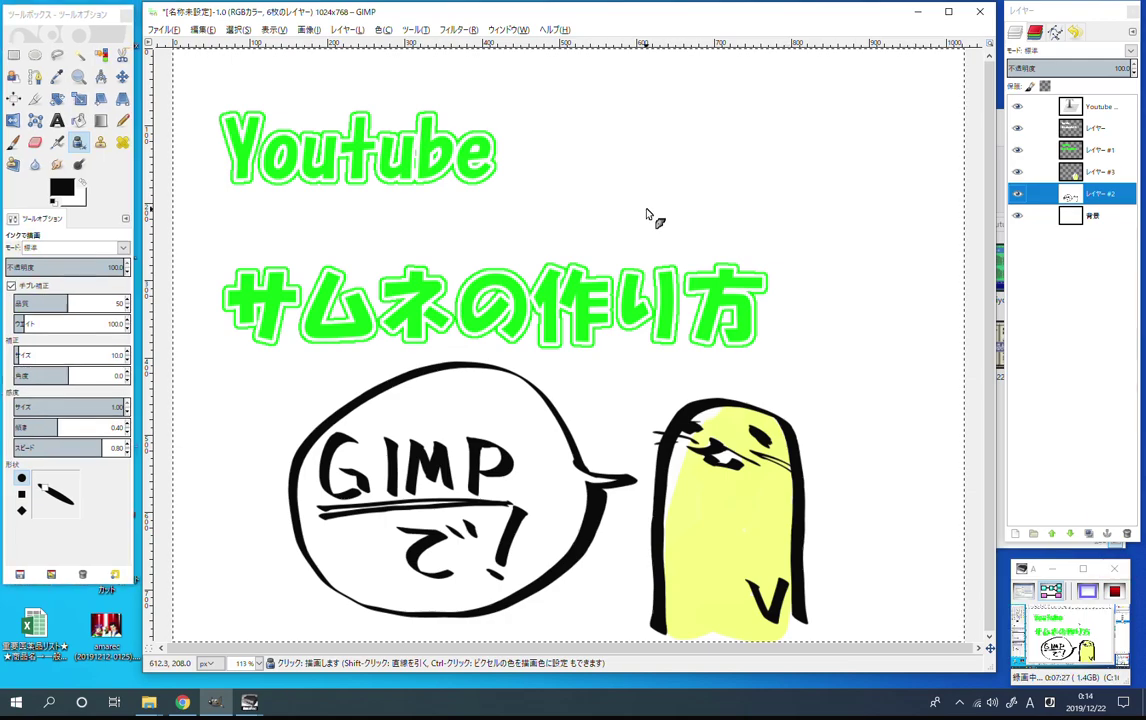
click(508, 29)
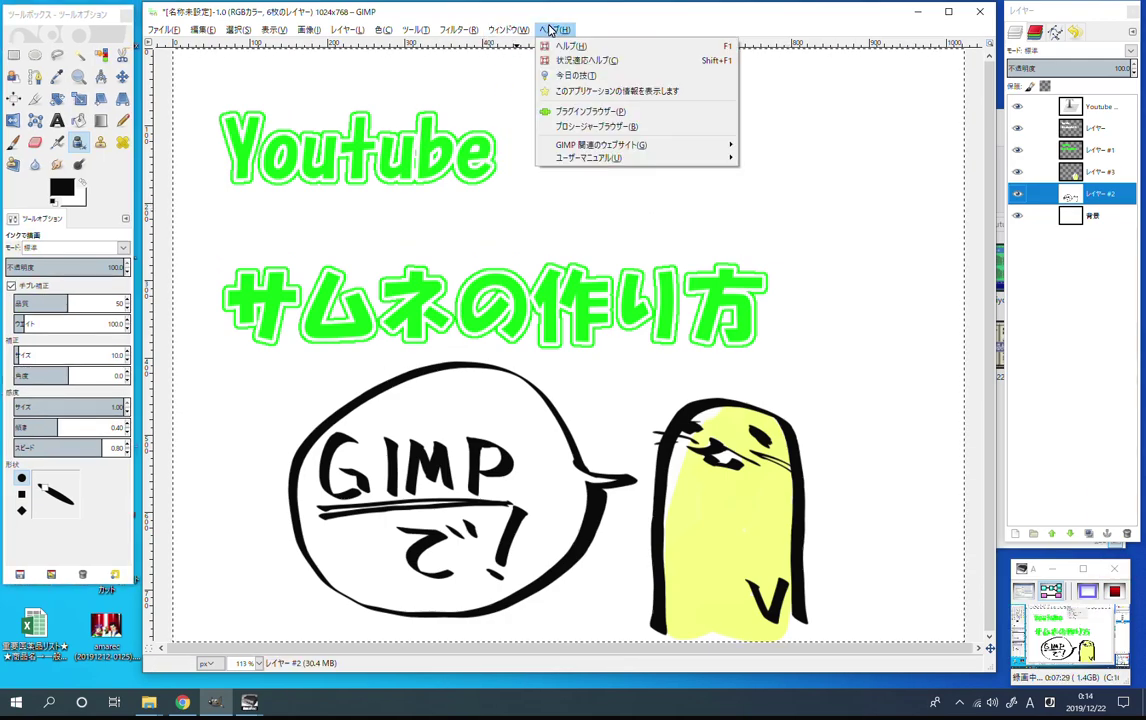
mouse_move(554, 29)
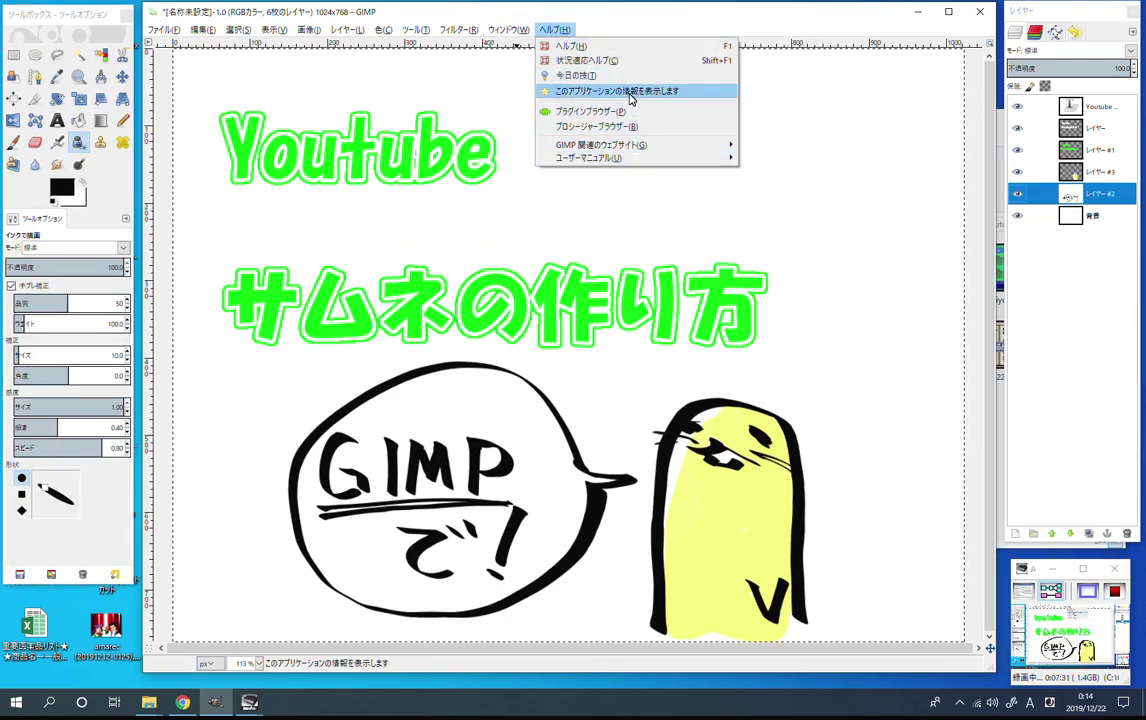
click(634, 91)
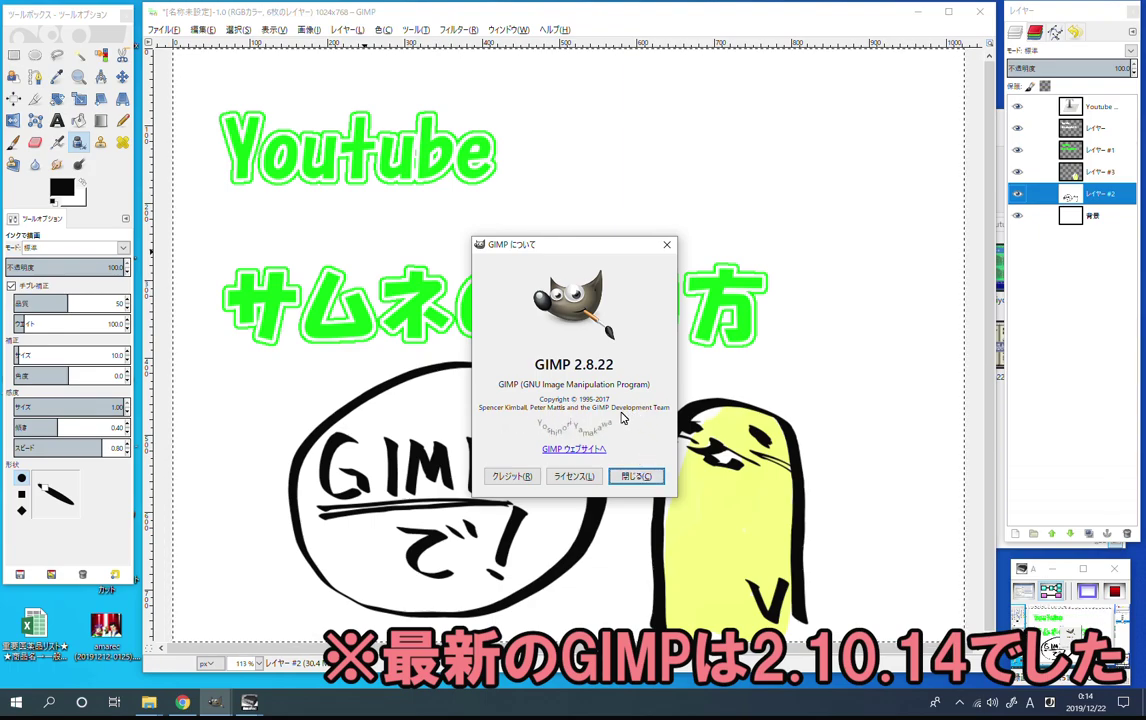
click(636, 476)
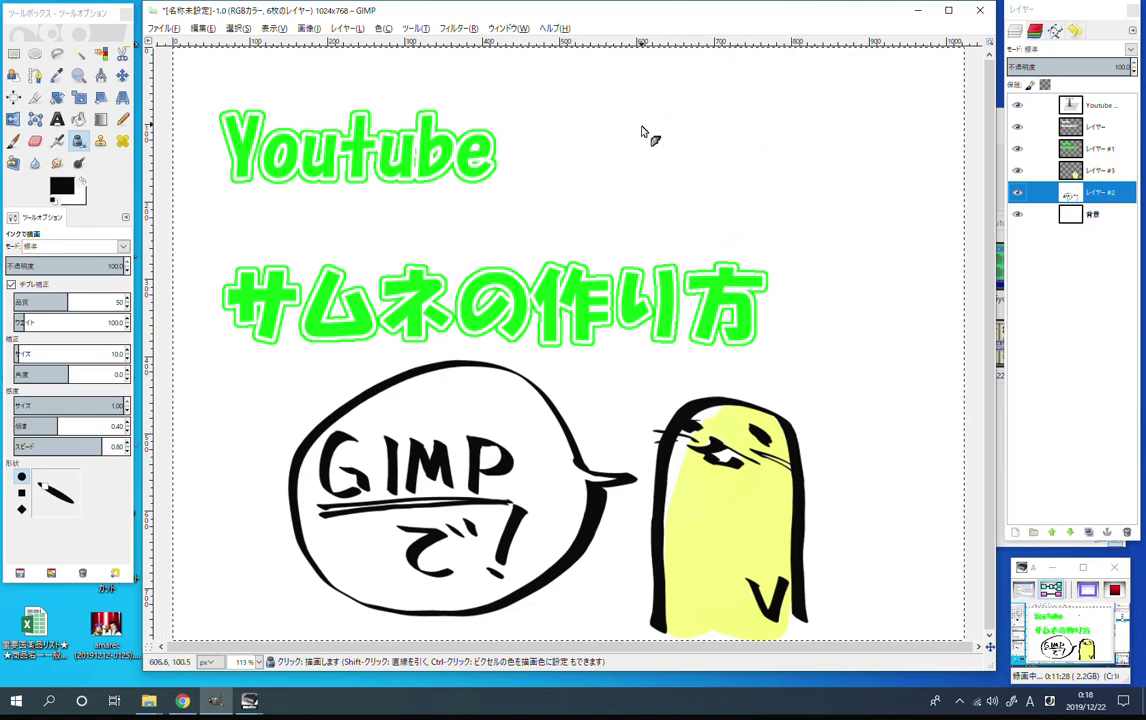
Ink a box outline with roof strokes in the upper right of the canvas.
mouse_move(633, 113)
mouse_down()
mouse_move(642, 208)
mouse_move(790, 120)
mouse_move(786, 220)
mouse_up()
drag(641, 215, 788, 217)
mouse_move(626, 115)
mouse_down()
mouse_move(806, 120)
mouse_move(702, 92)
mouse_up()
mouse_move(797, 117)
mouse_down()
mouse_move(735, 88)
mouse_move(804, 140)
mouse_up()
drag(805, 207, 790, 220)
Draw a question mark inside the box and bring up the YouTube help page in Chrome.
mouse_move(689, 161)
mouse_down()
mouse_move(716, 158)
mouse_move(709, 176)
mouse_up()
click(711, 187)
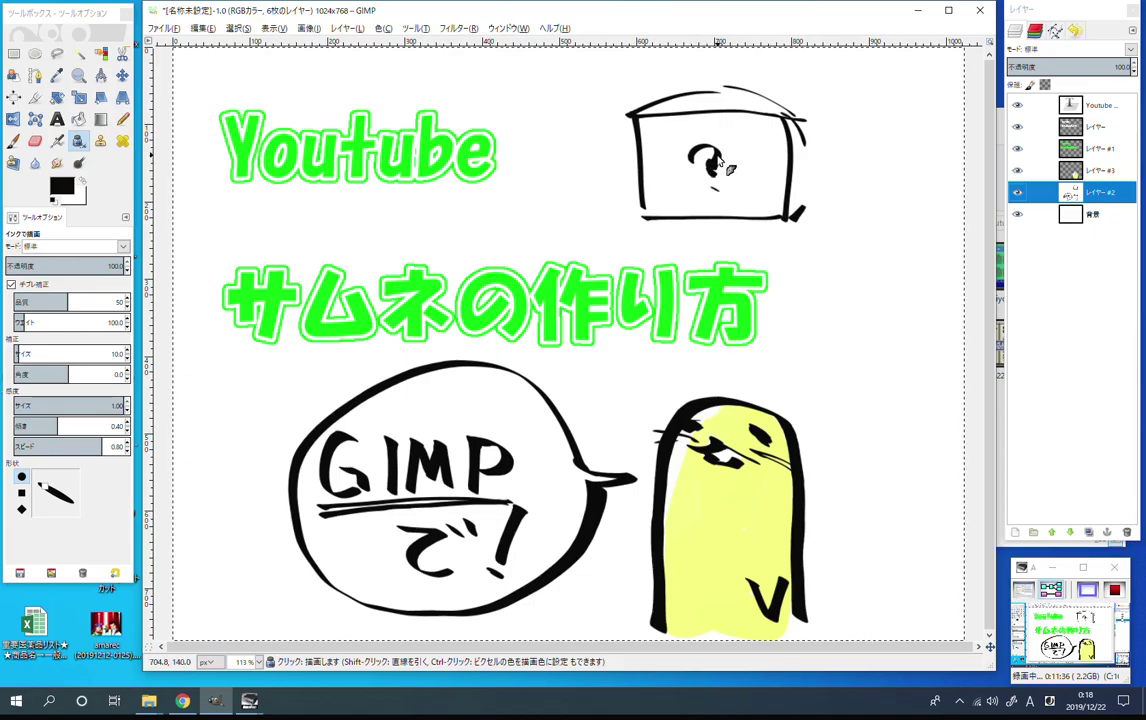
click(185, 700)
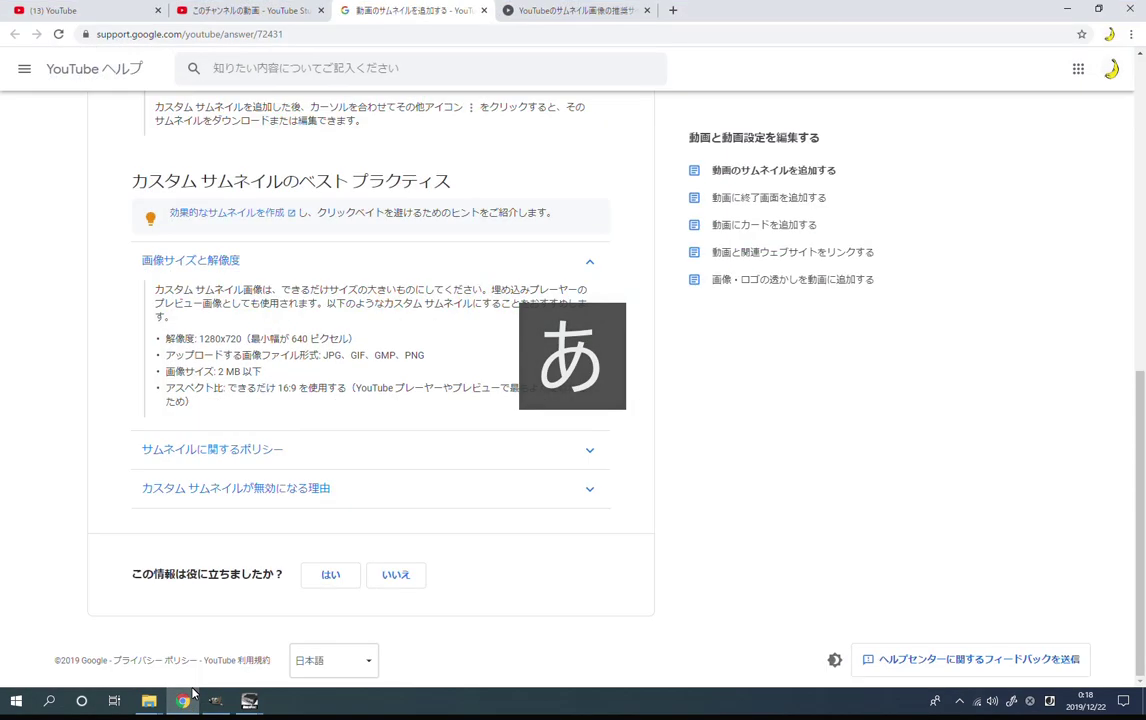
Find and highlight the recommended 1280x720 thumbnail resolution, then move to the YouTube Studio video list.
scroll(370, 400, up, 7)
scroll(370, 400, down, 5)
scroll(156, 420, down, 3)
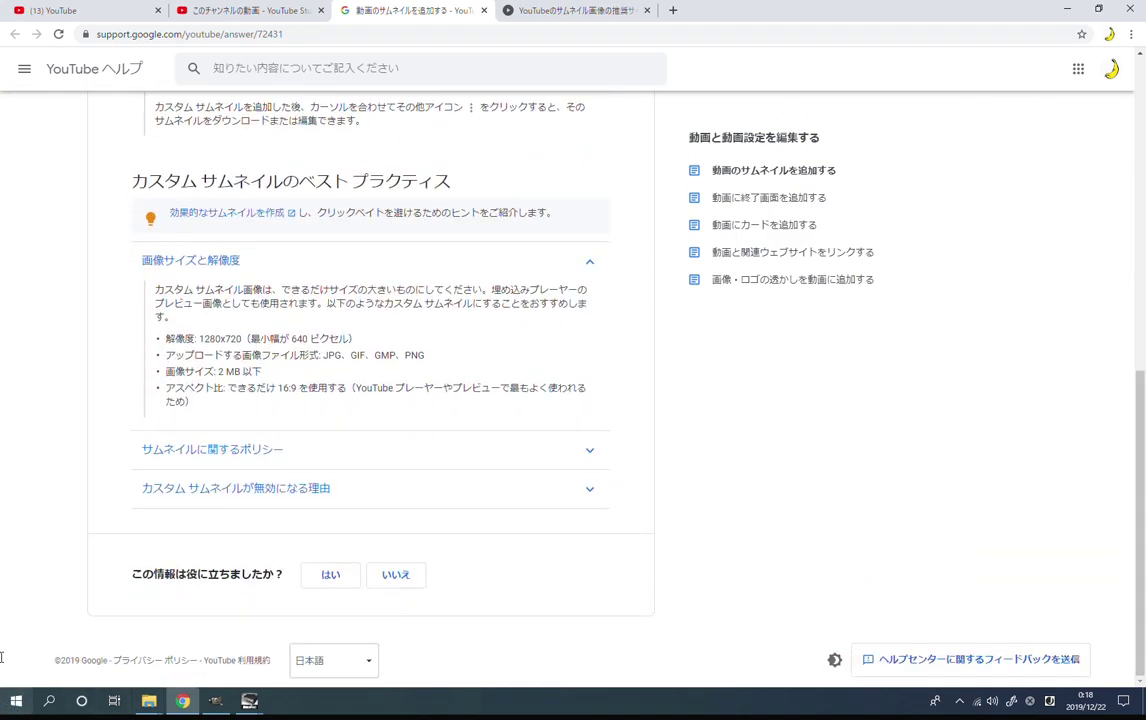
drag(166, 338, 242, 339)
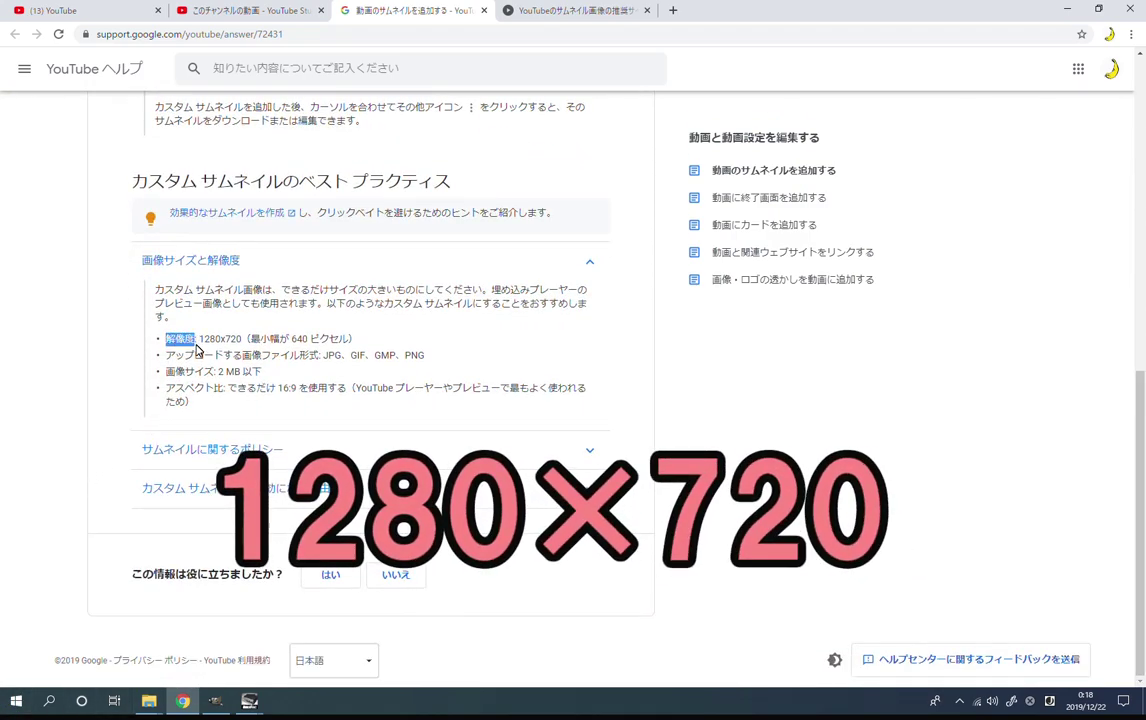
click(243, 353)
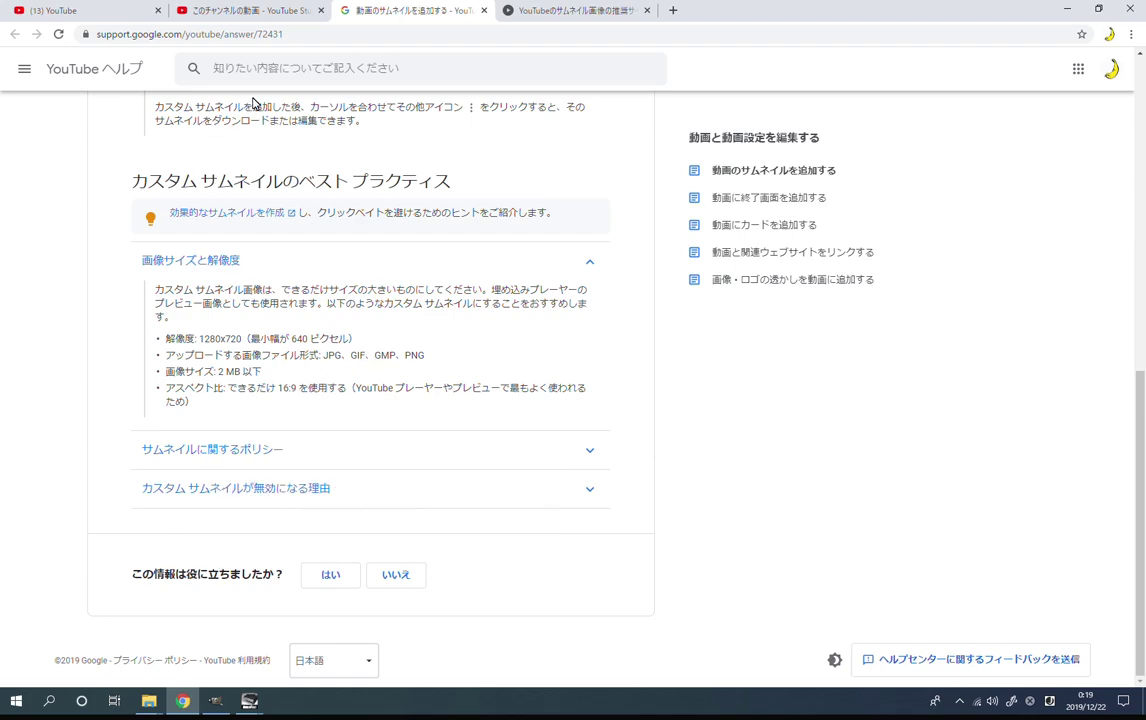
click(266, 12)
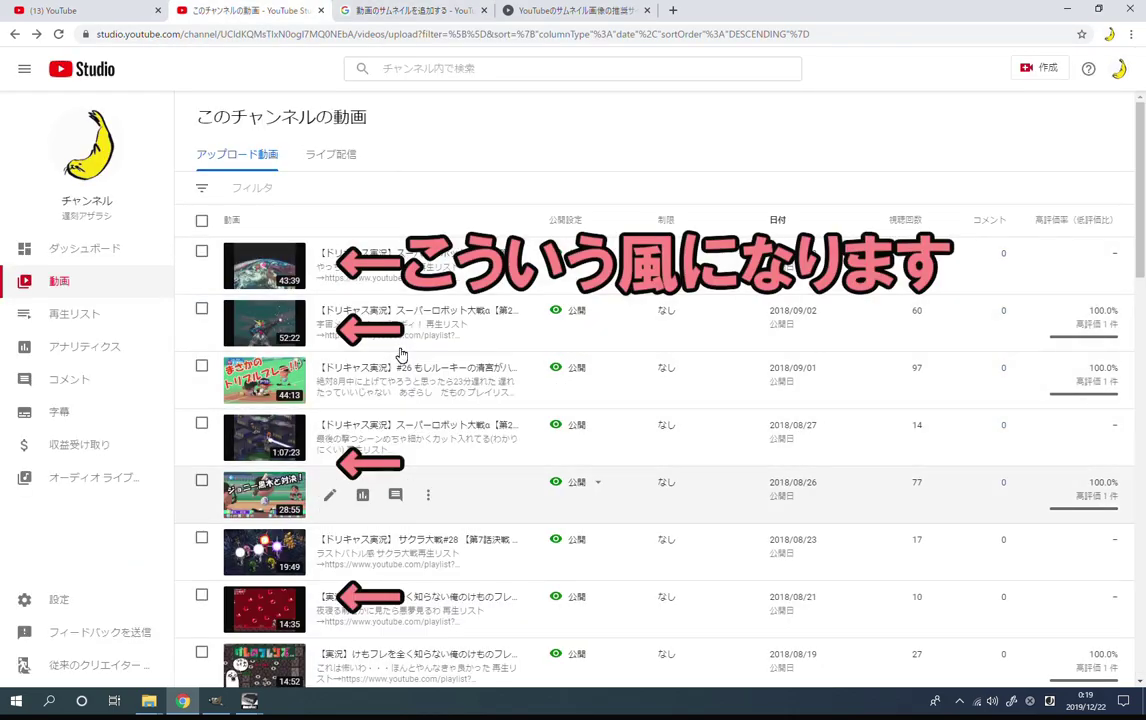
Browse the channel's uploaded video thumbnails and open one video's details page.
scroll(400, 352, down, 5)
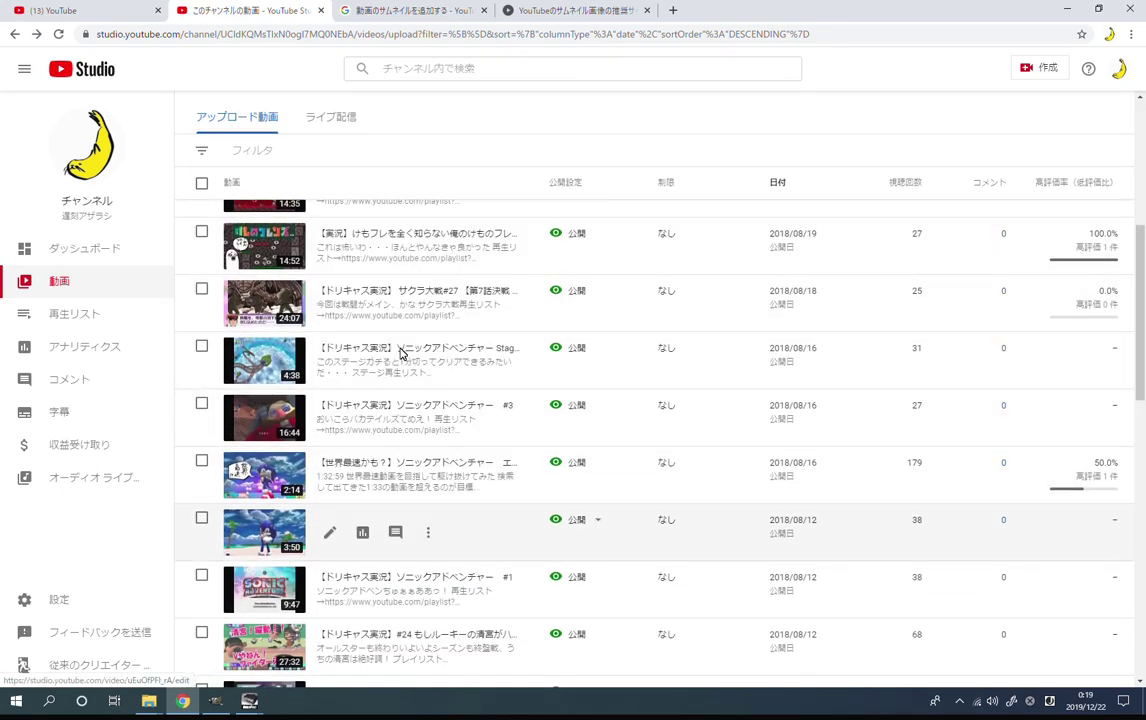
scroll(400, 352, up, 5)
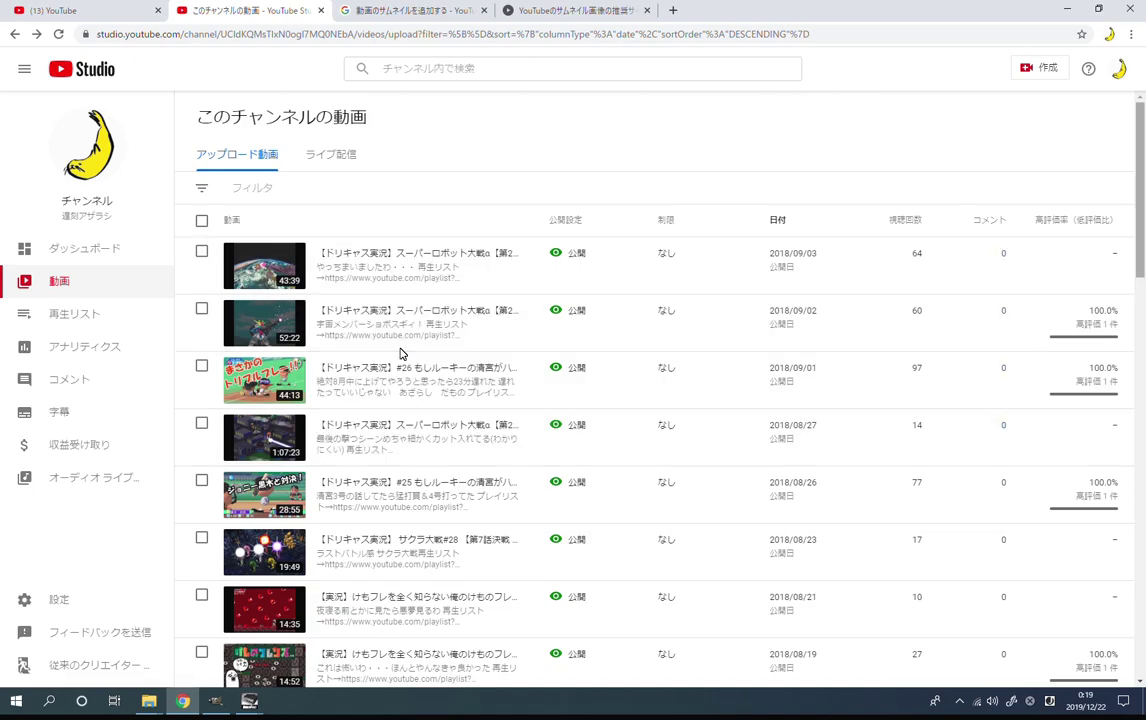
scroll(400, 355, down, 5)
scroll(650, 440, up, 2)
scroll(400, 400, up, 1)
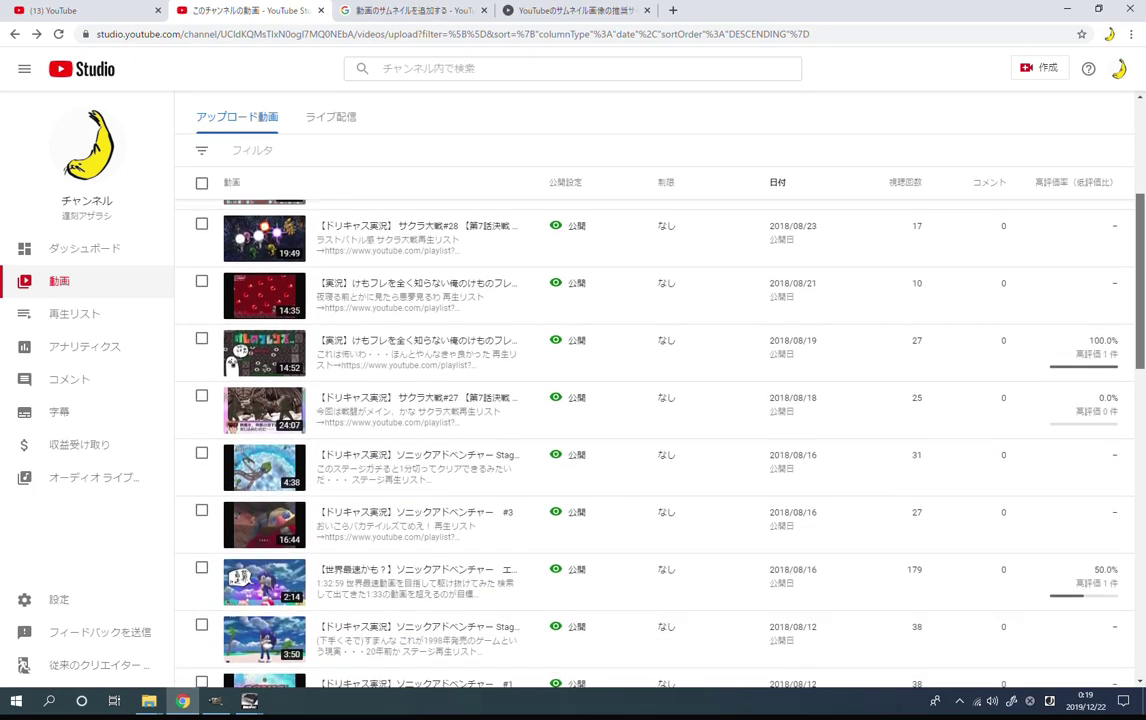
mouse_move(400, 523)
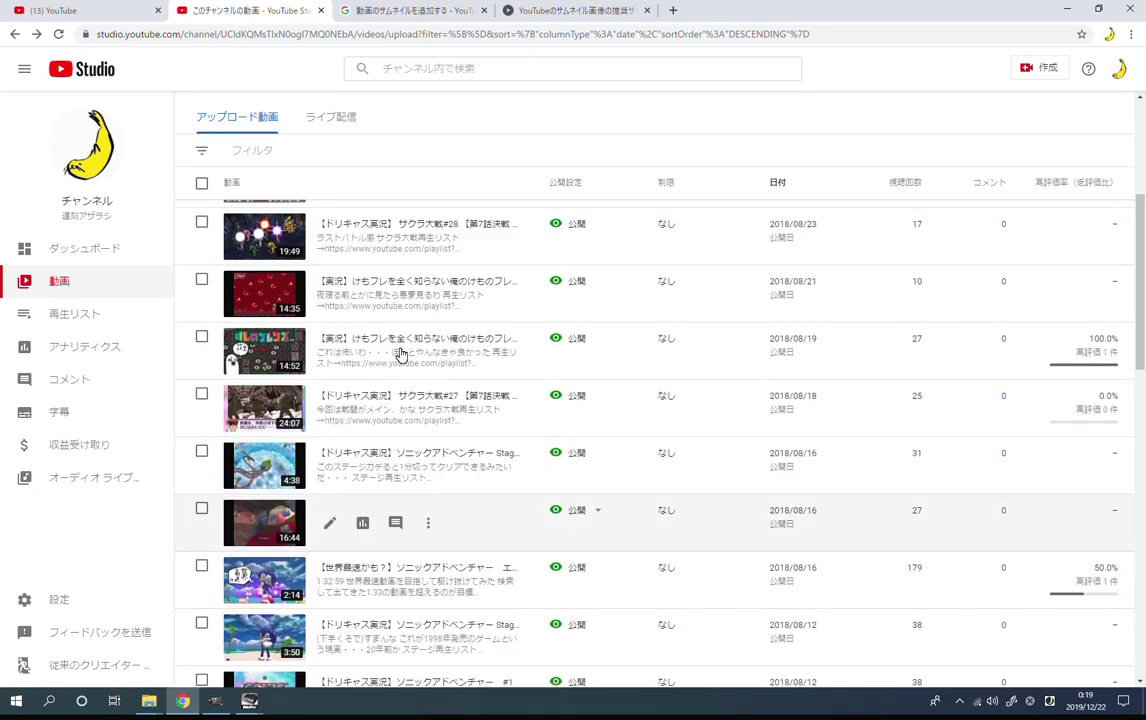
scroll(400, 352, down, 4)
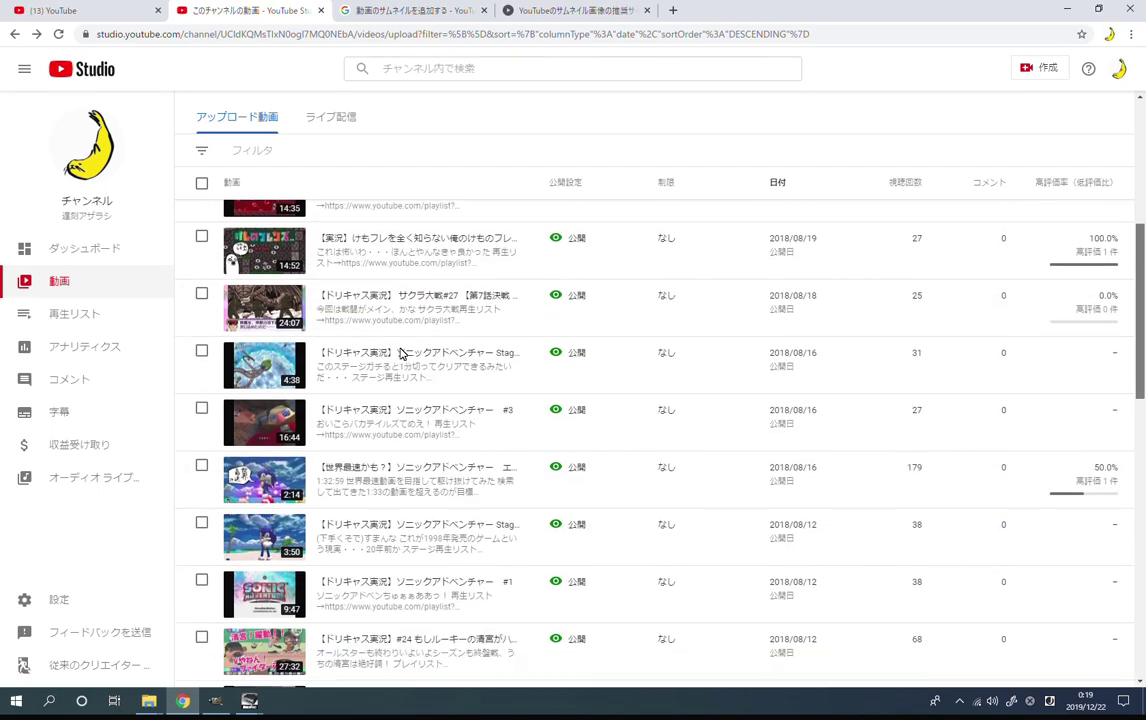
click(400, 352)
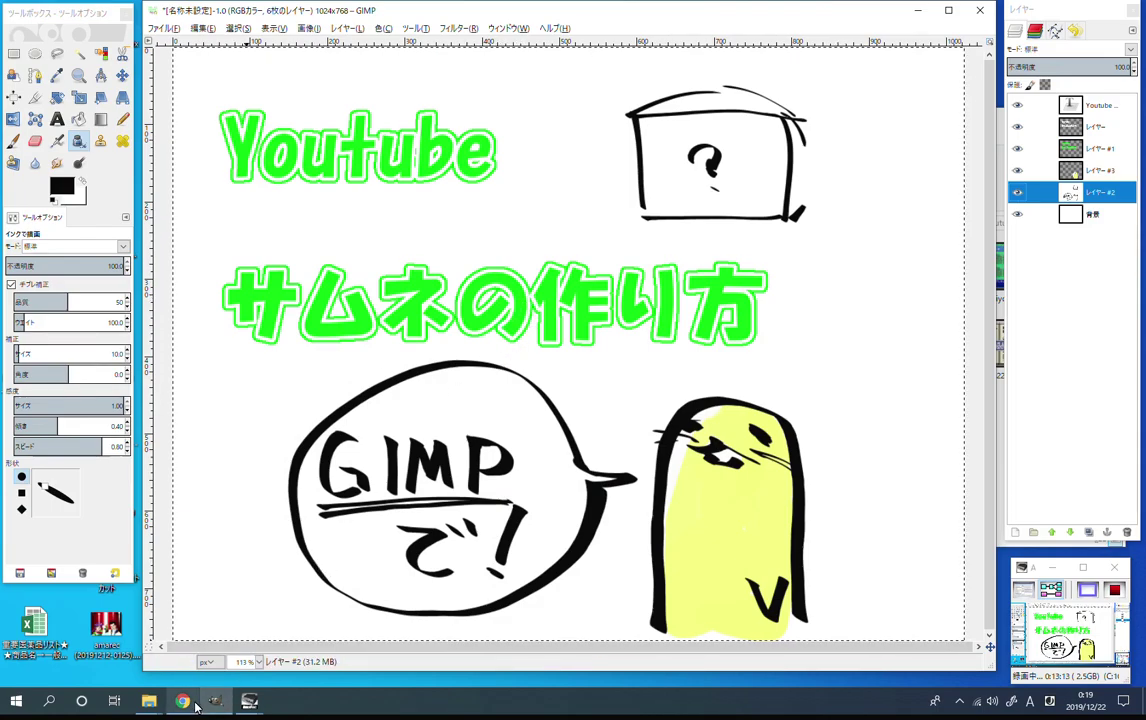
Handwrite width and 720 height labels and an underlined 16:9 beside the box, viewing at 100%.
mouse_move(665, 228)
mouse_down()
mouse_move(671, 243)
mouse_move(711, 244)
mouse_up()
mouse_move(800, 155)
mouse_down()
mouse_move(812, 180)
mouse_move(858, 176)
mouse_up()
mouse_move(800, 245)
mouse_down()
mouse_move(800, 298)
mouse_move(822, 300)
mouse_up()
click(851, 269)
drag(894, 271, 896, 308)
drag(788, 315, 924, 320)
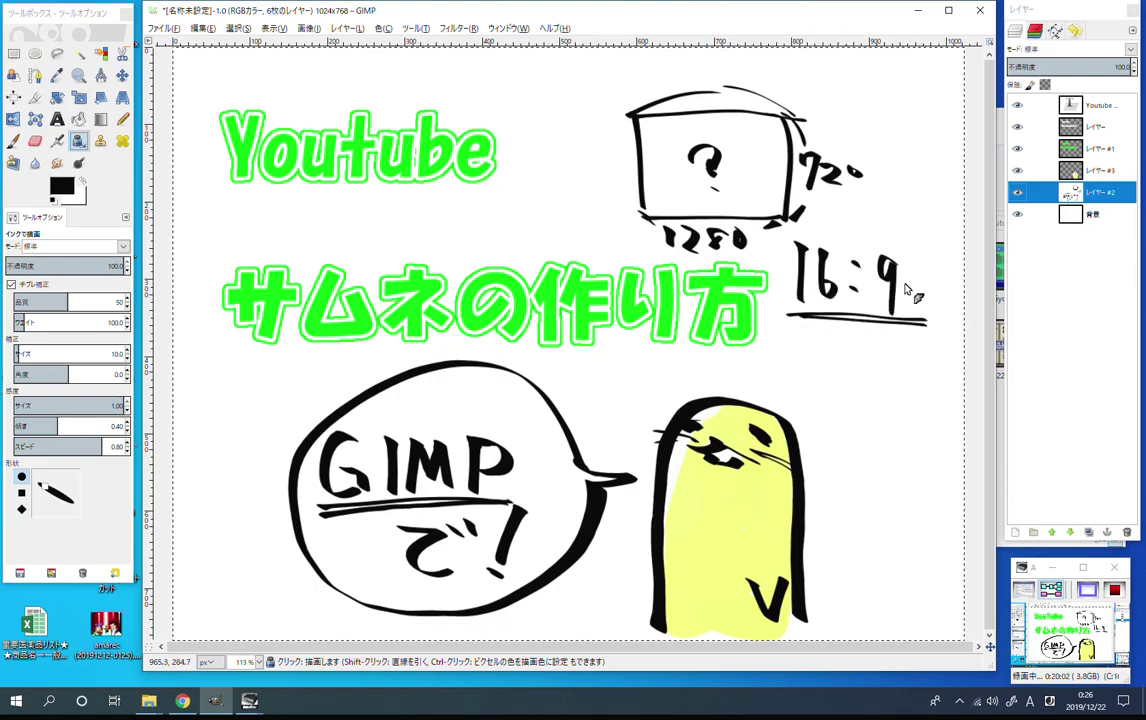
key(1)
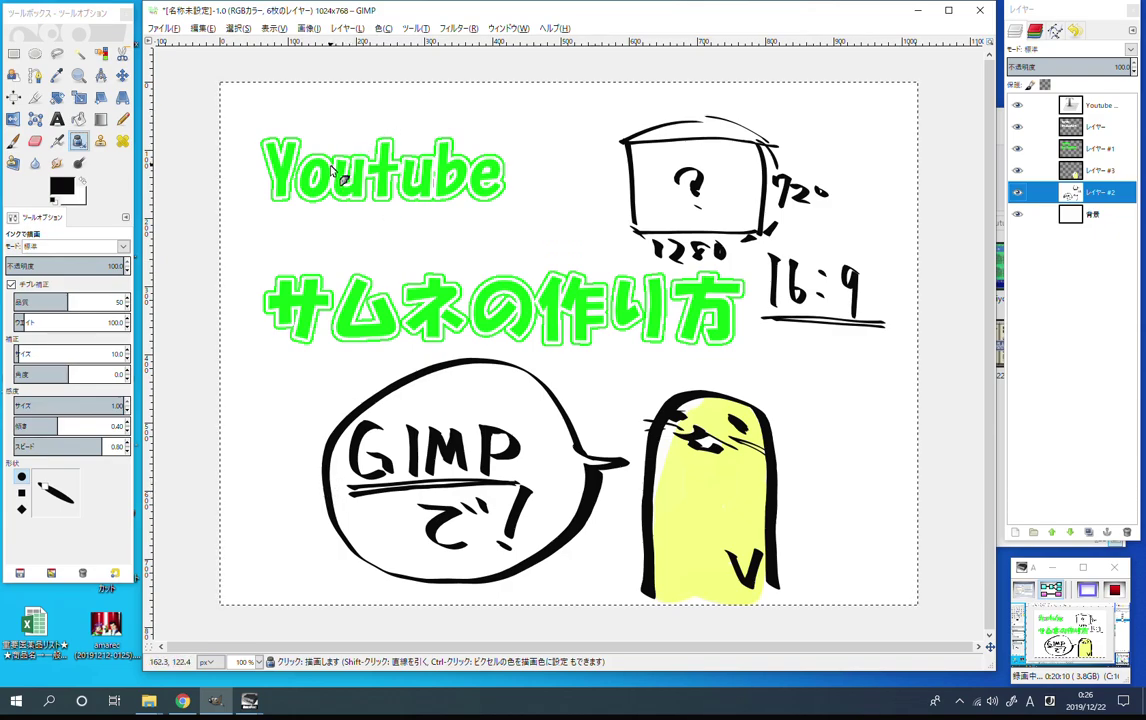
Check Canvas Size in pixels and cancel, leaving the canvas at 1024×768.
click(311, 30)
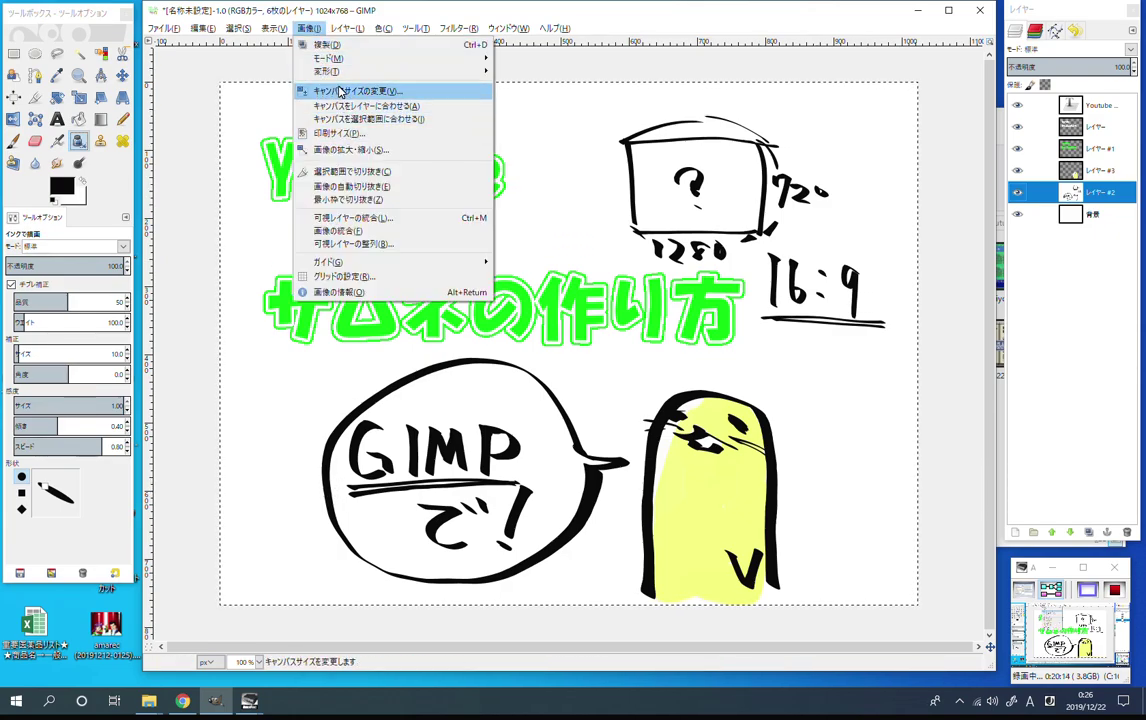
click(358, 91)
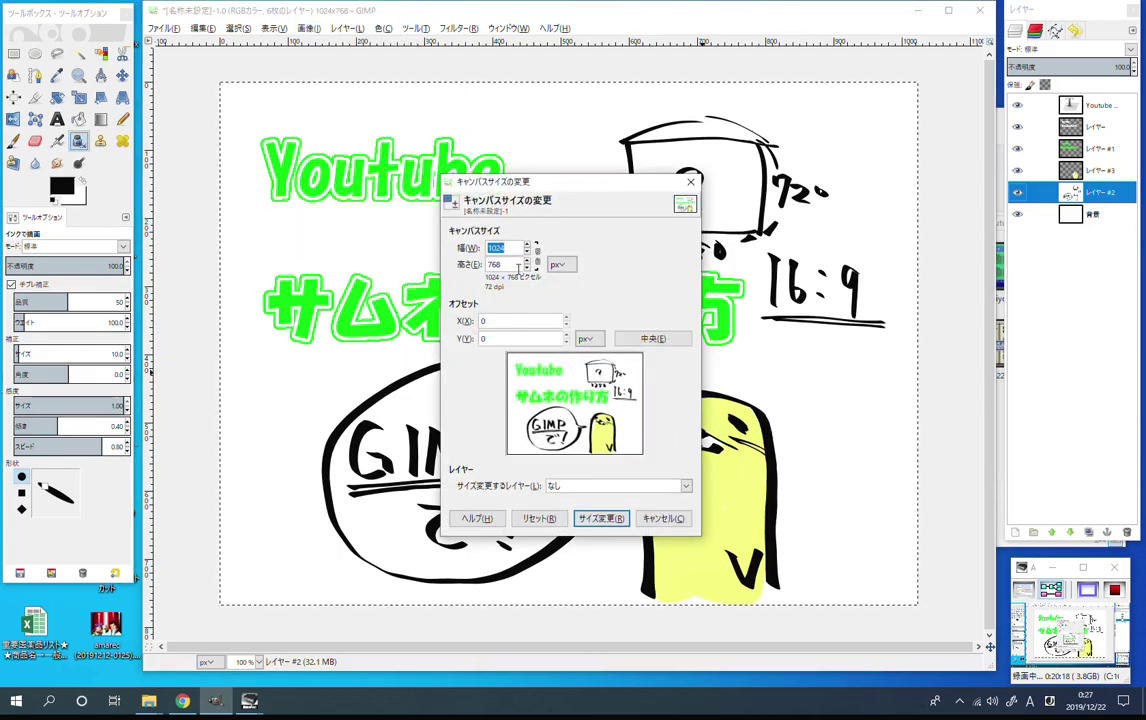
click(560, 265)
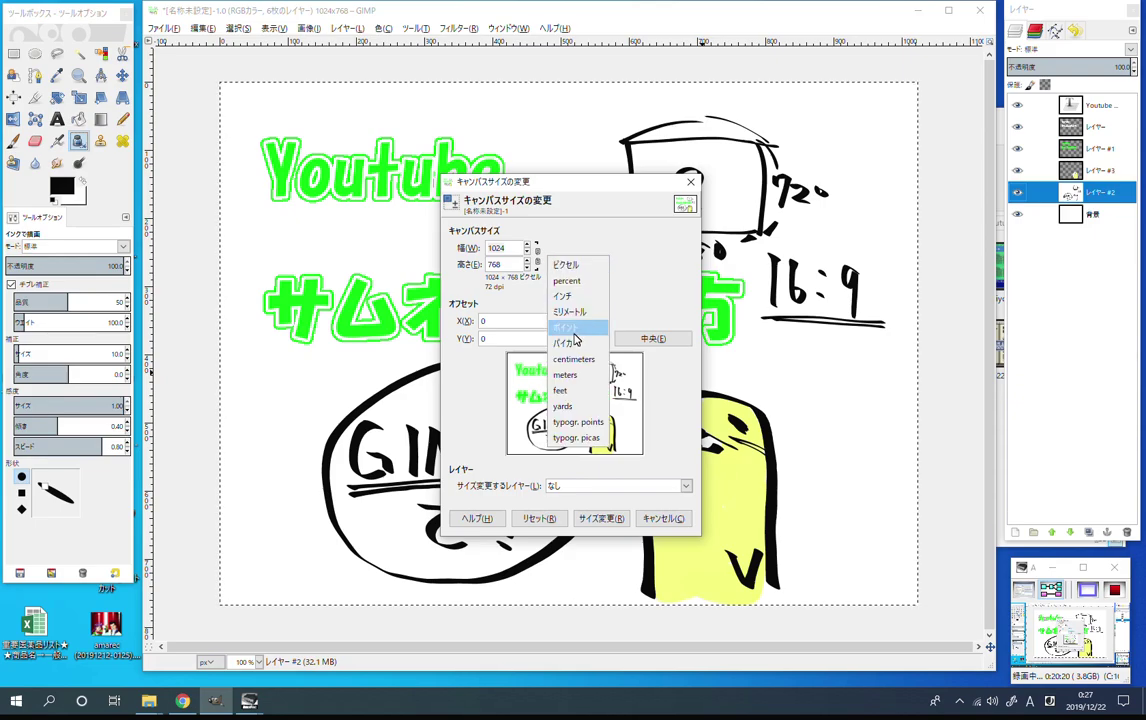
click(569, 268)
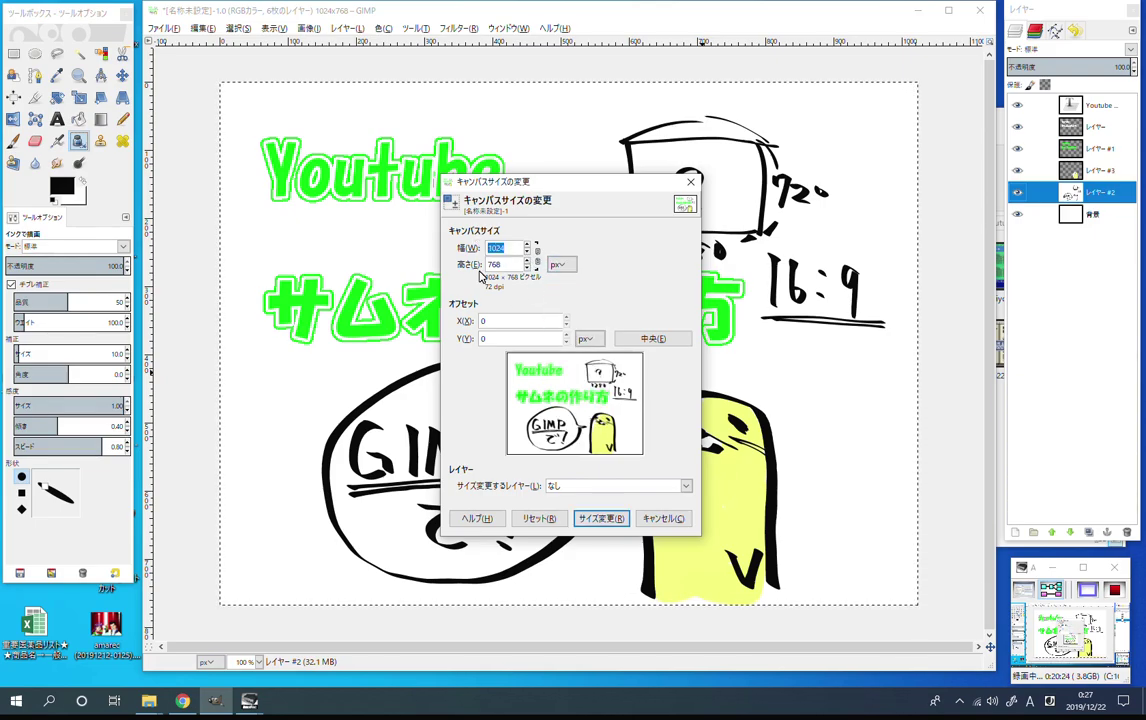
click(660, 519)
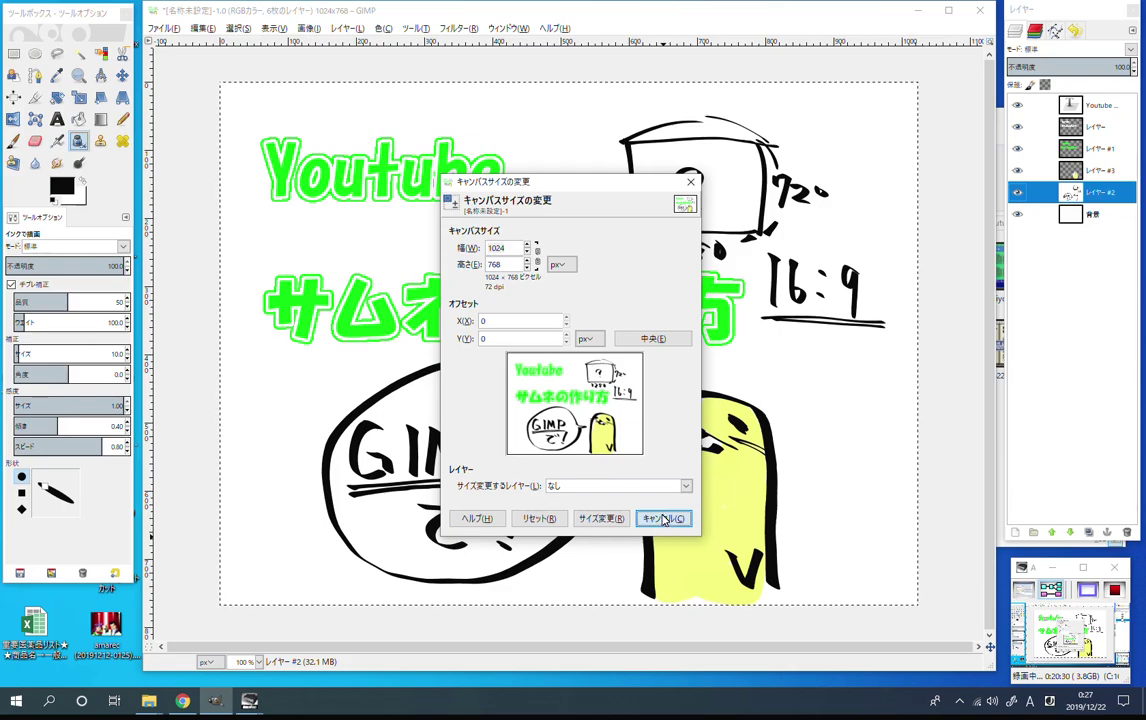
click(663, 519)
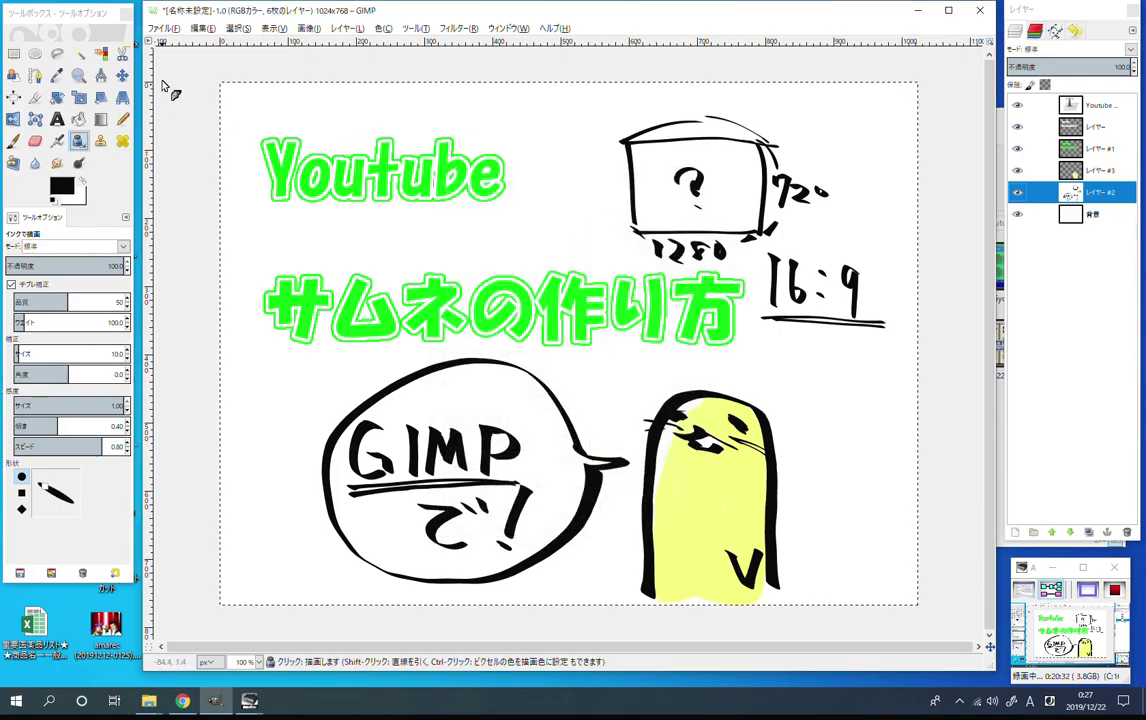
click(35, 97)
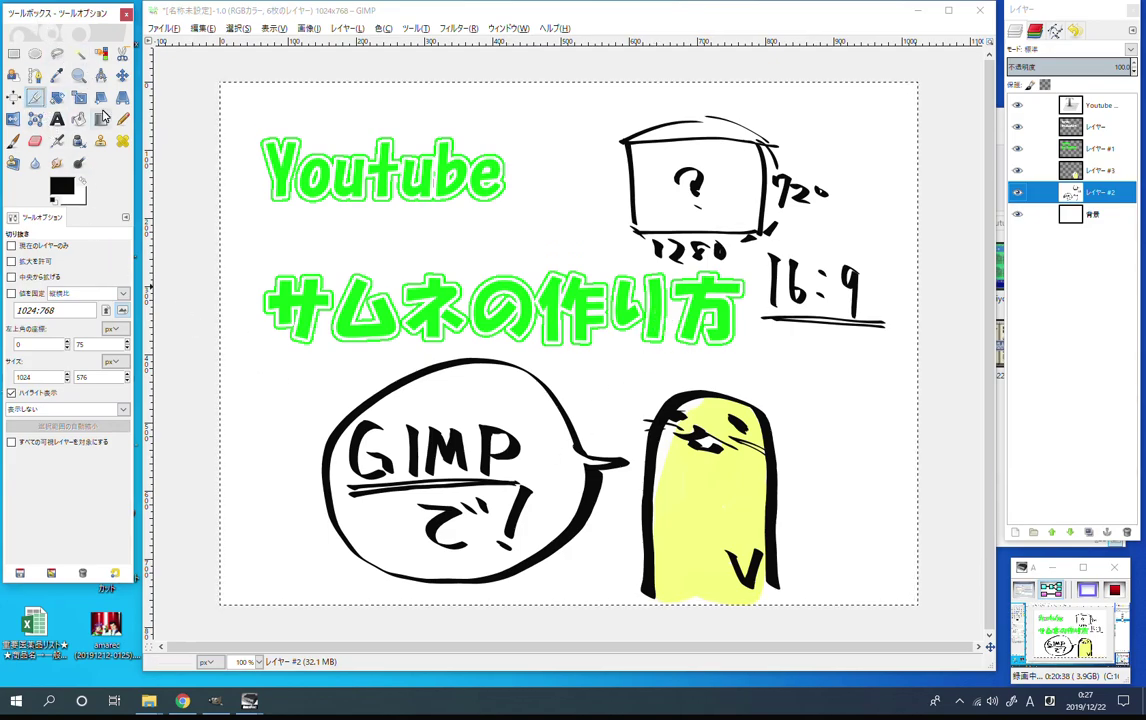
drag(231, 129, 622, 477)
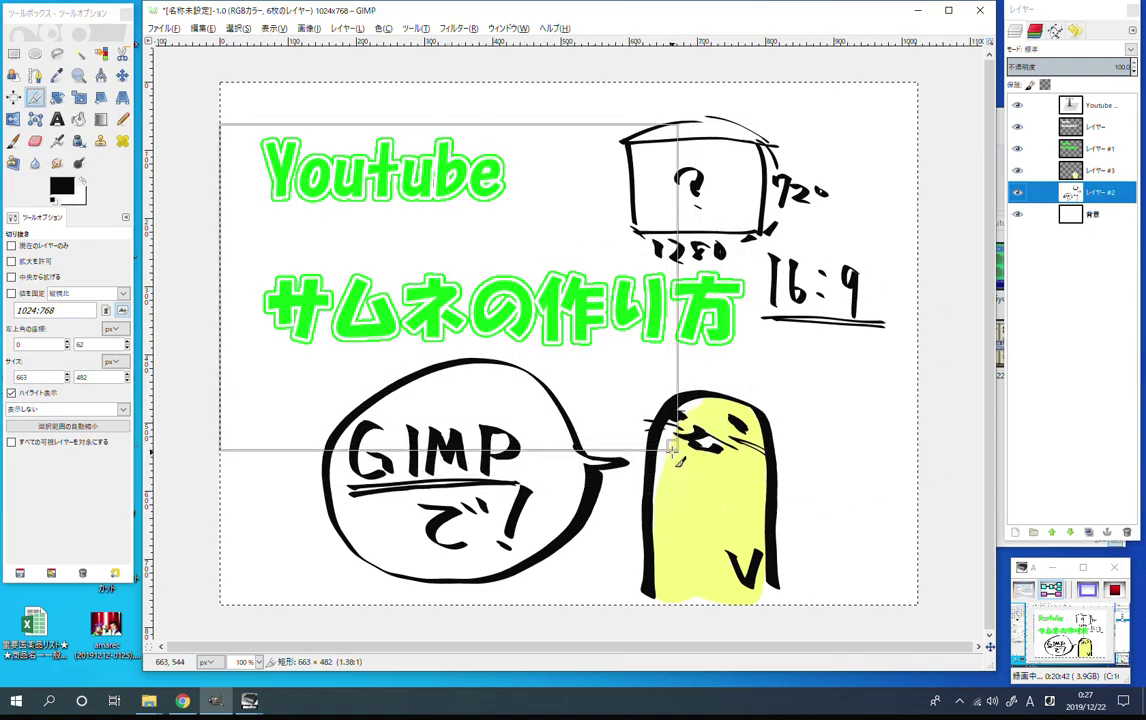
drag(620, 472, 665, 457)
click(759, 219)
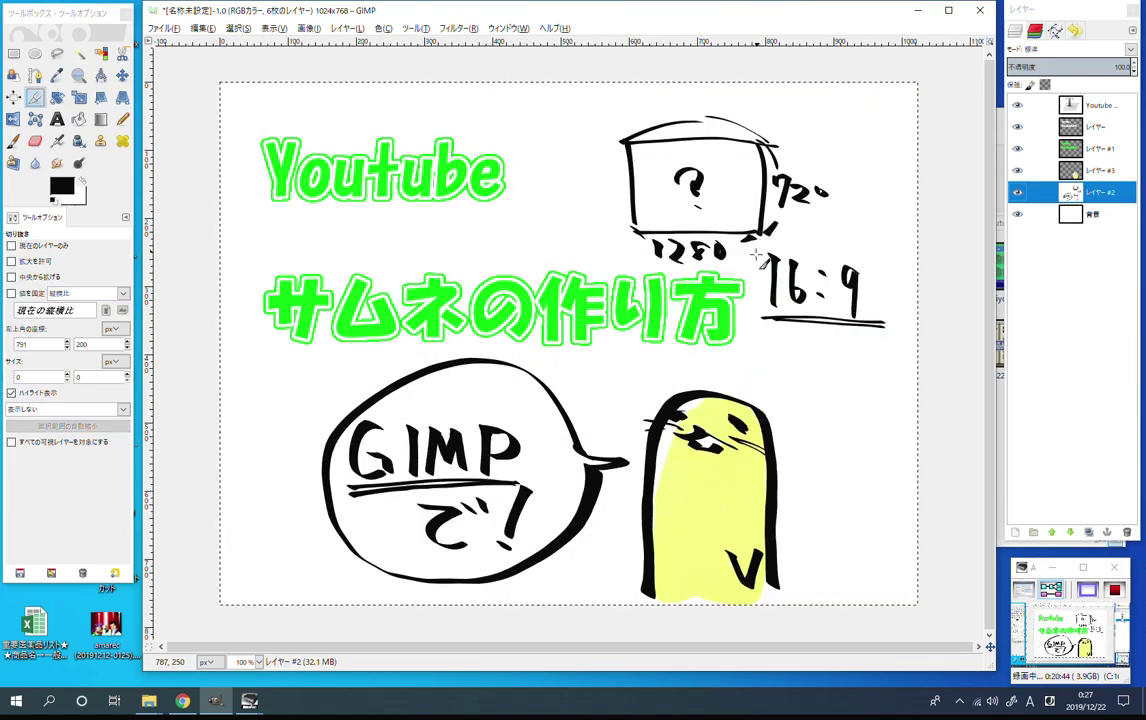
drag(376, 147, 712, 403)
click(496, 273)
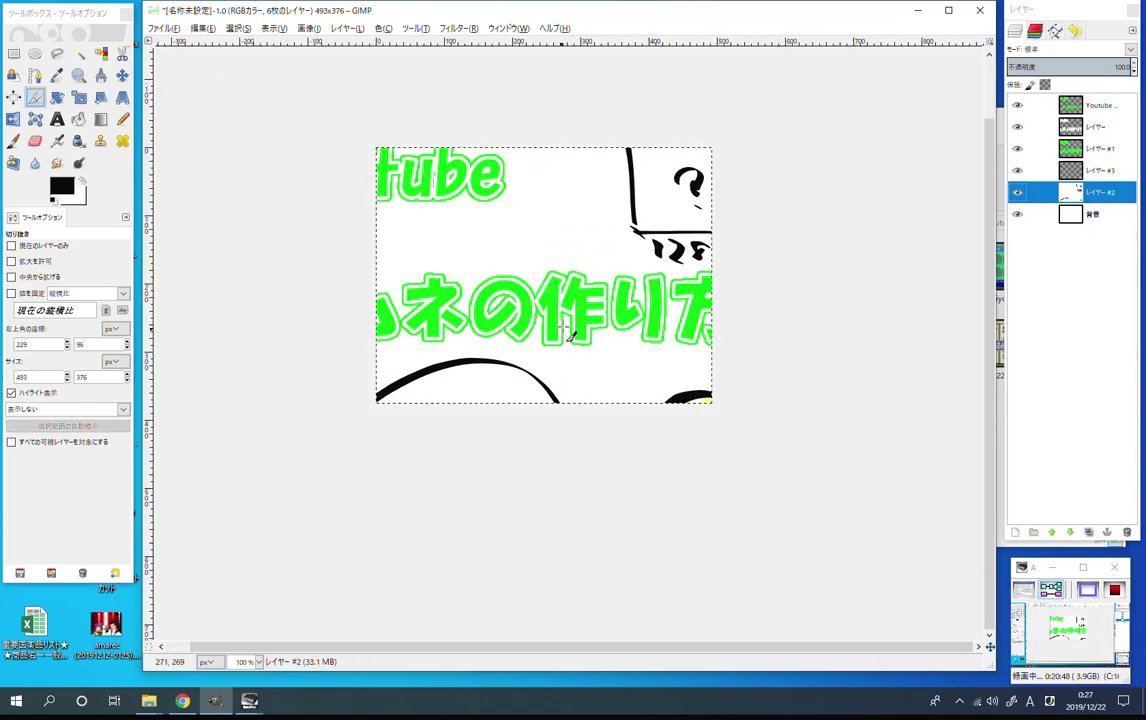
key(ctrl+z)
drag(358, 122, 647, 524)
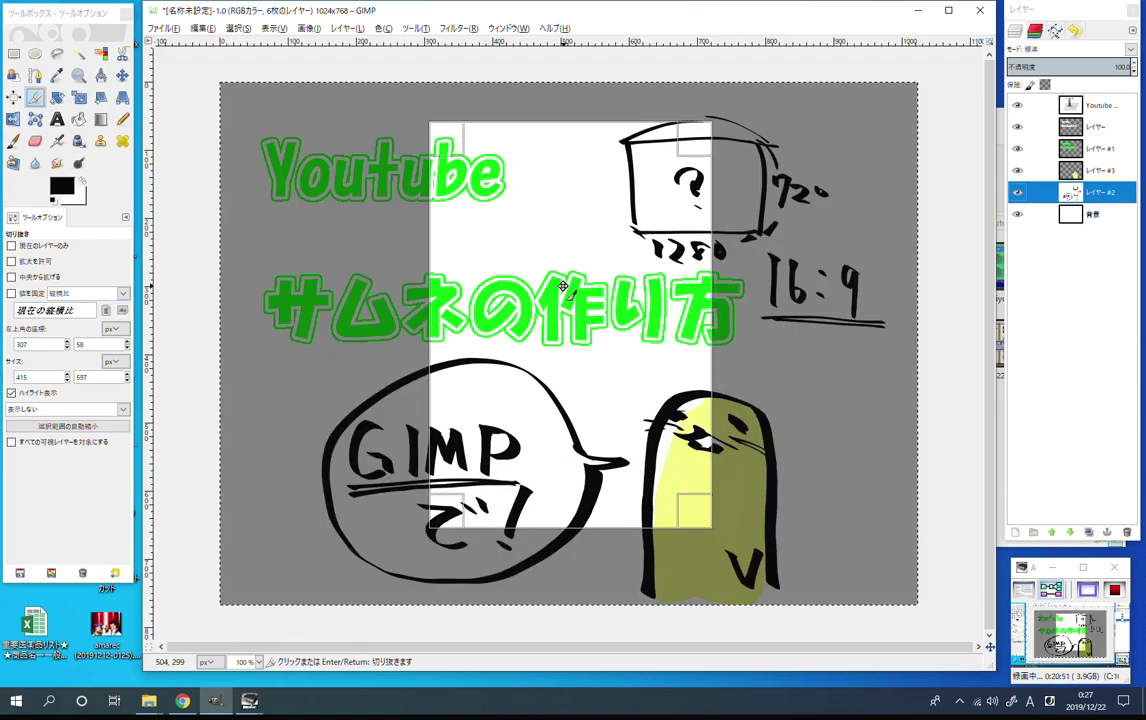
click(572, 292)
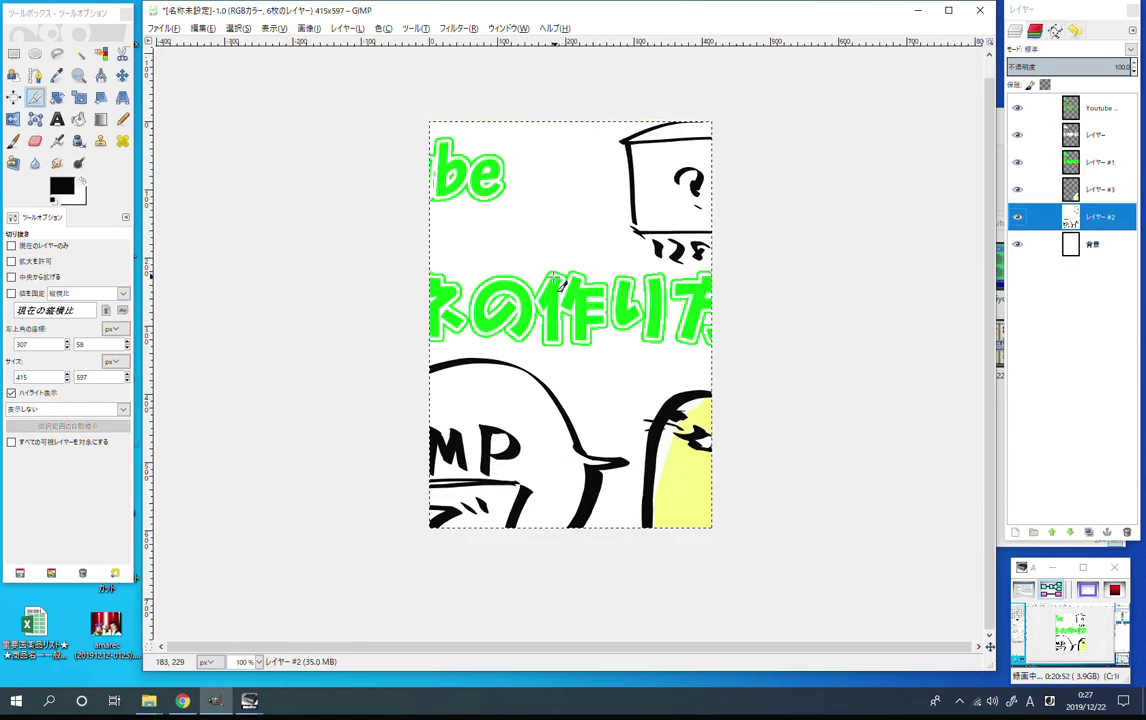
key(ctrl+z)
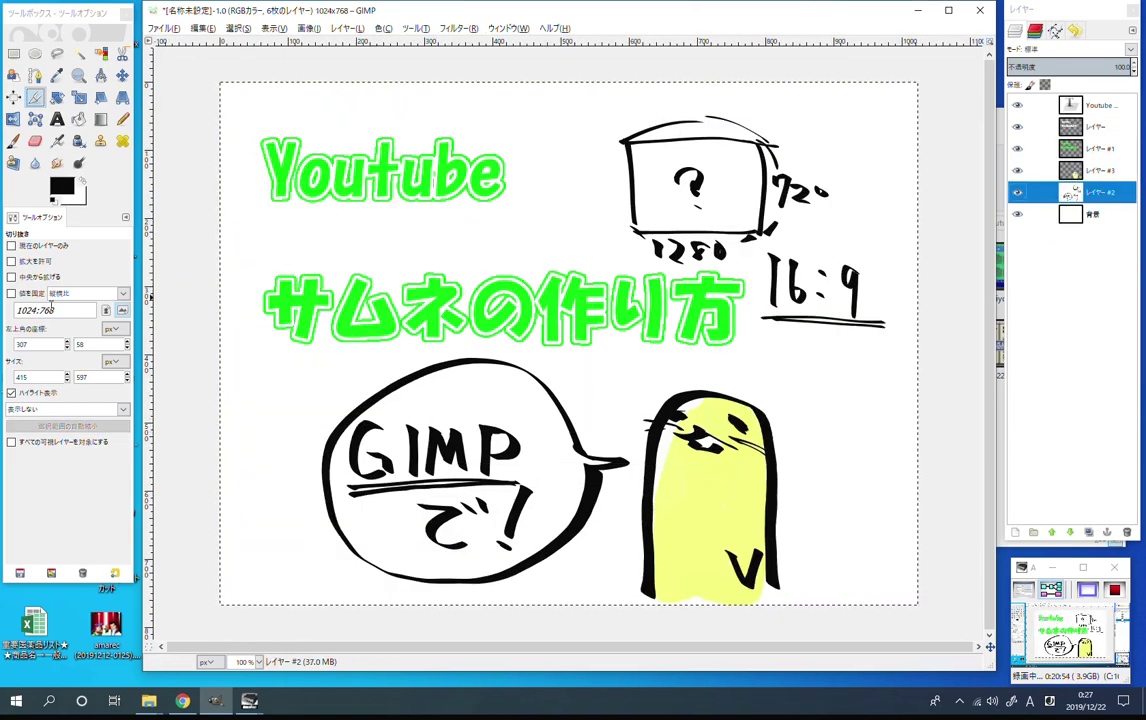
drag(67, 307, 22, 308)
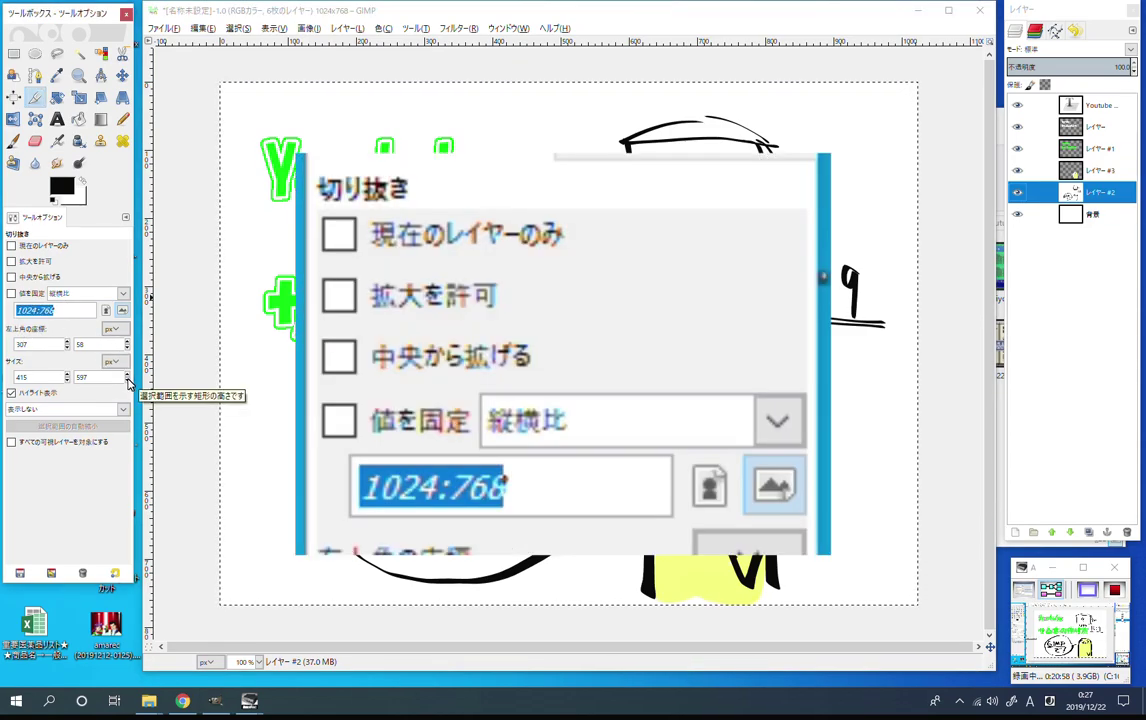
Fix the Crop tool's aspect ratio at 16:9 and draw a trial crop area.
text(16;)
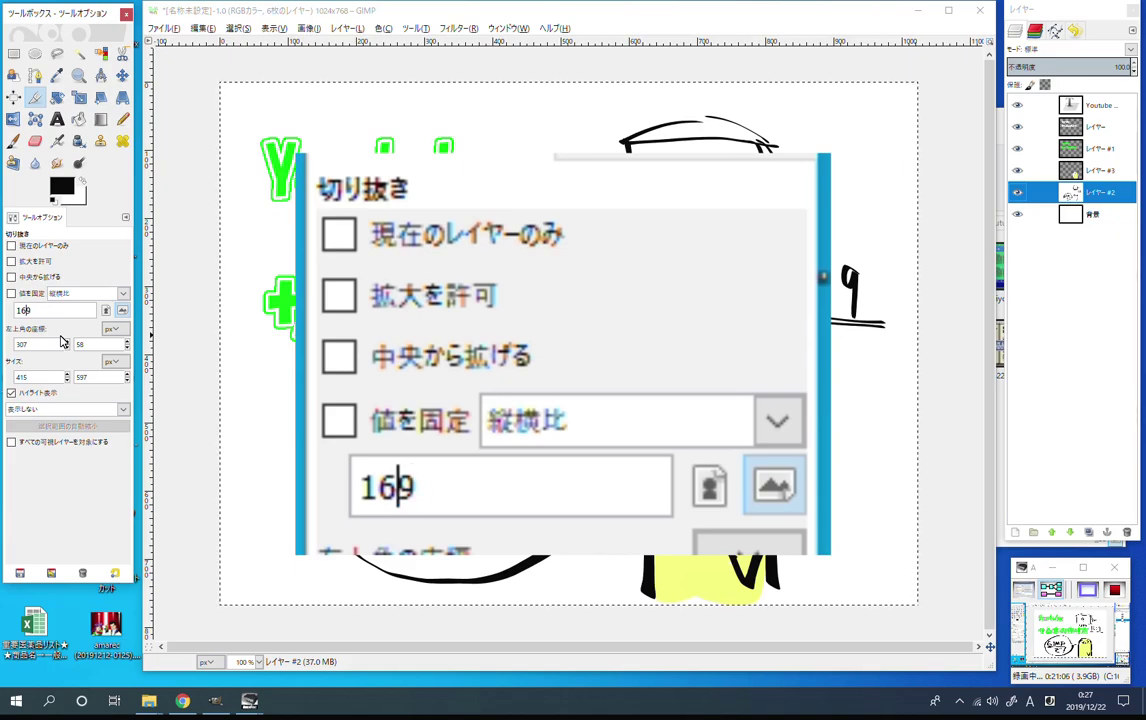
text(:)
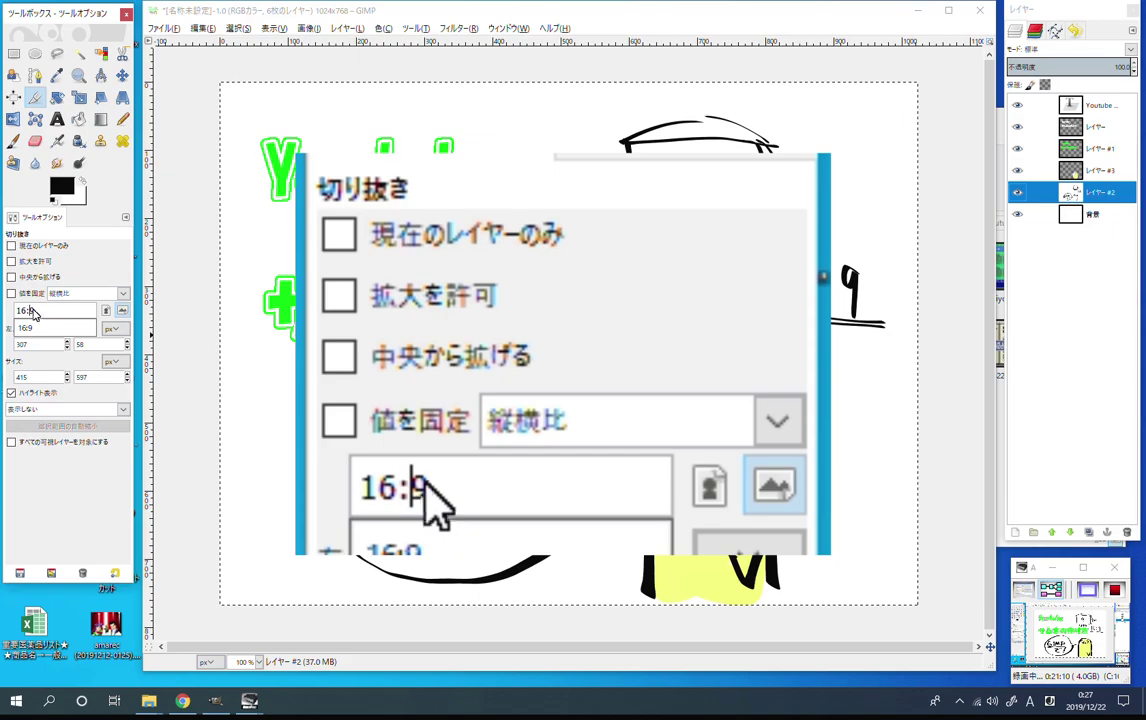
click(11, 293)
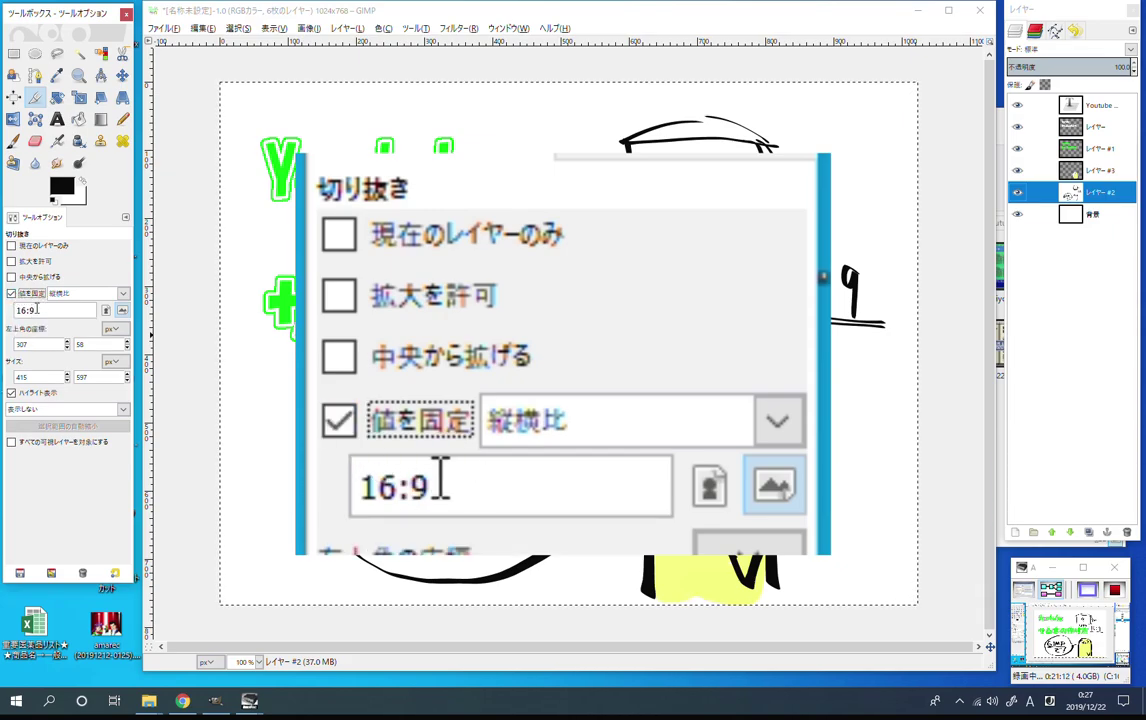
mouse_move(296, 176)
mouse_down()
mouse_move(418, 197)
mouse_move(518, 303)
mouse_up()
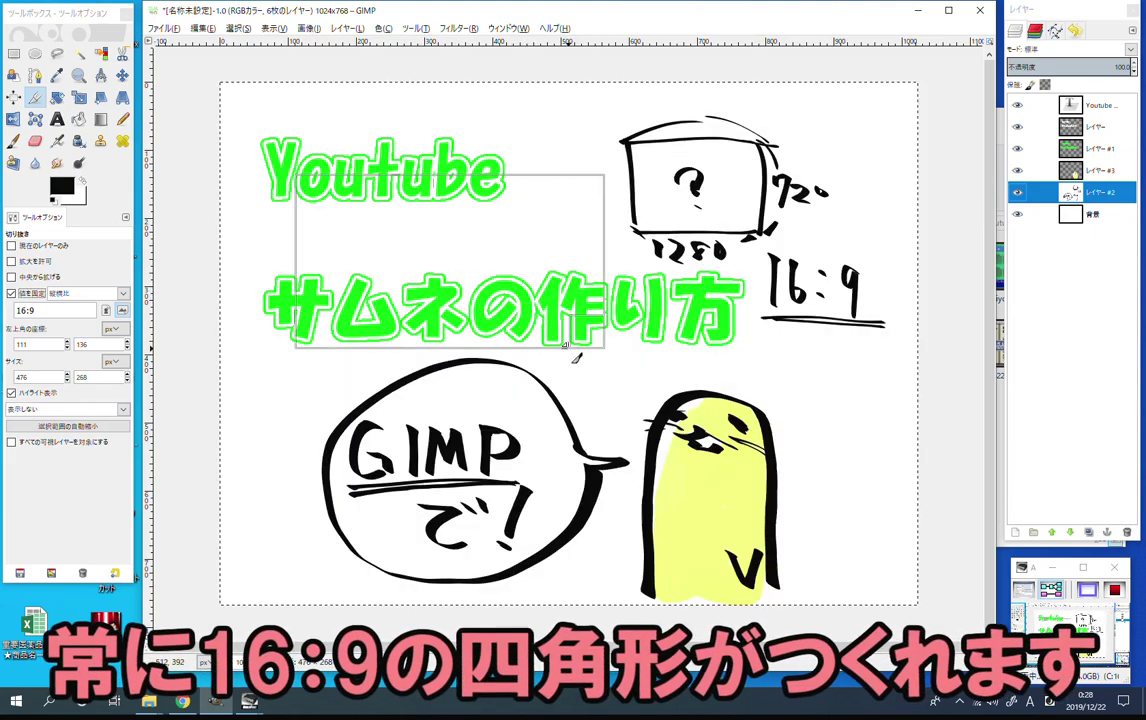
drag(518, 303, 700, 395)
mouse_move(465, 265)
mouse_down()
mouse_move(437, 250)
mouse_move(414, 360)
mouse_move(414, 217)
mouse_up()
drag(677, 366, 918, 492)
drag(593, 283, 593, 308)
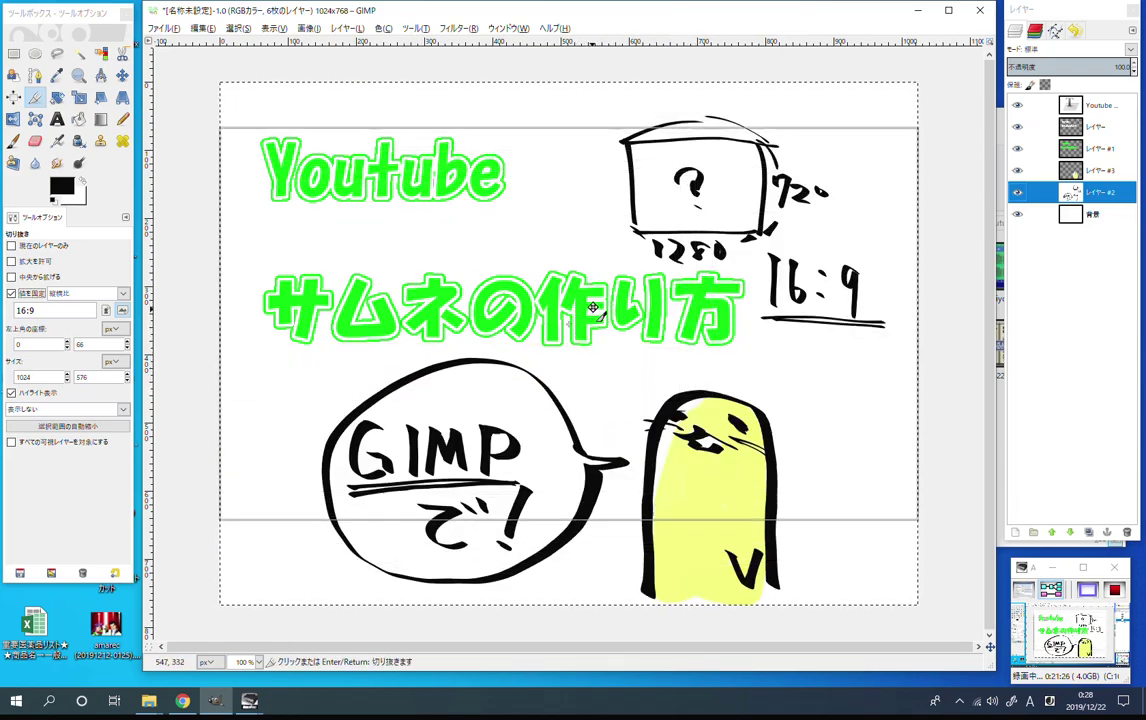
drag(593, 308, 605, 361)
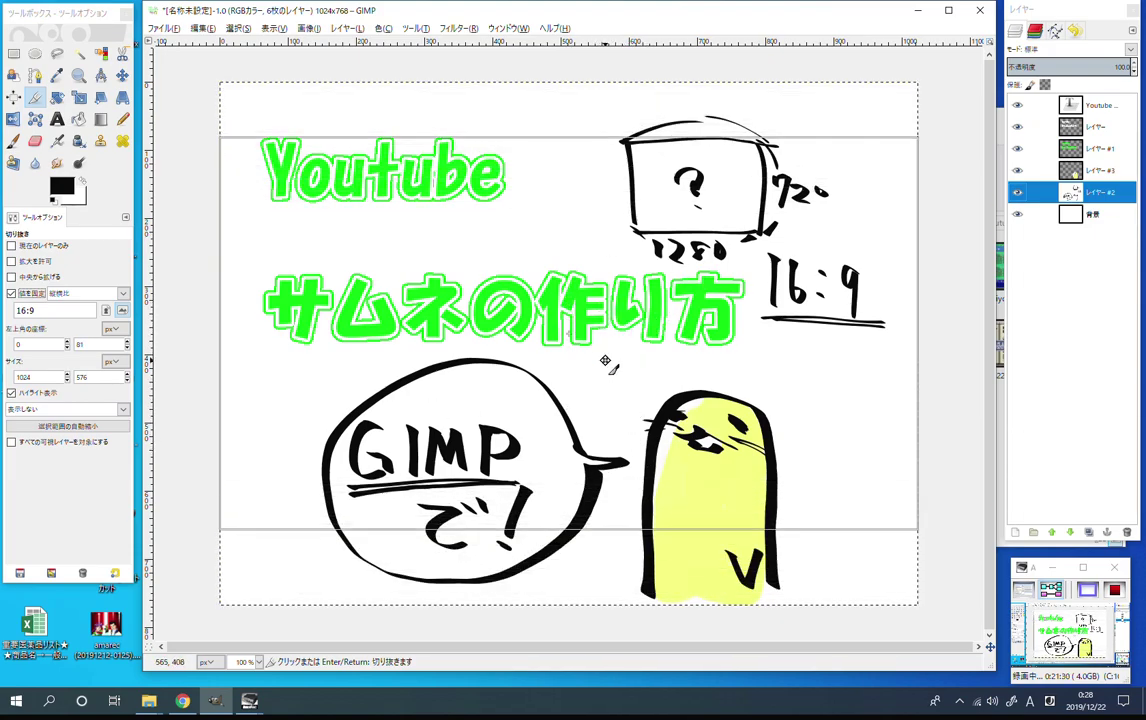
drag(605, 361, 605, 355)
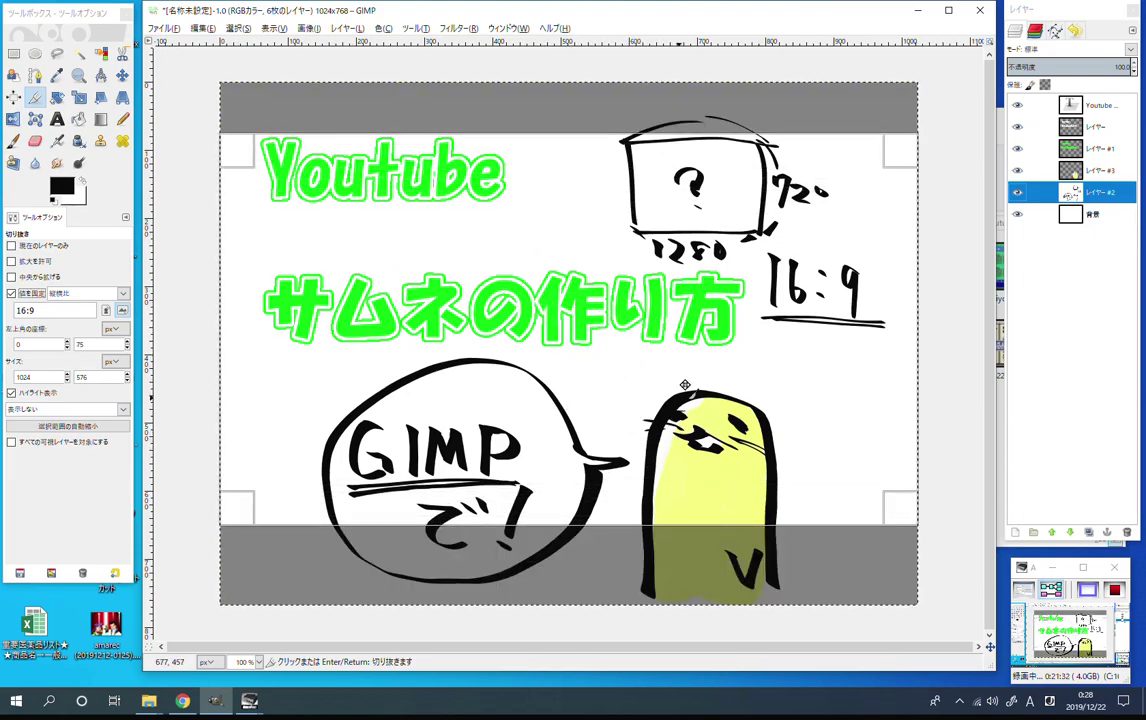
Link the four green title text layers and move them up together.
click(1035, 148)
click(1035, 127)
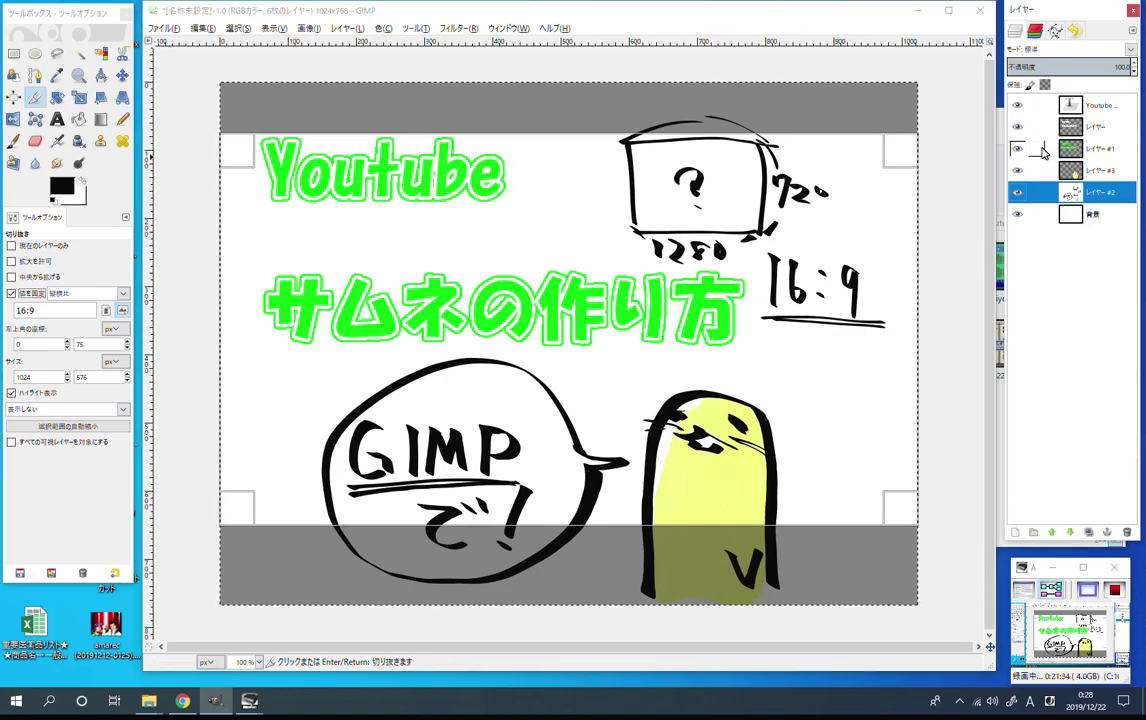
click(1035, 105)
click(1035, 170)
key(m)
drag(436, 315, 424, 352)
Crop the image to a full-width 16:9 frame of 1024×576.
click(230, 248)
key(shift+c)
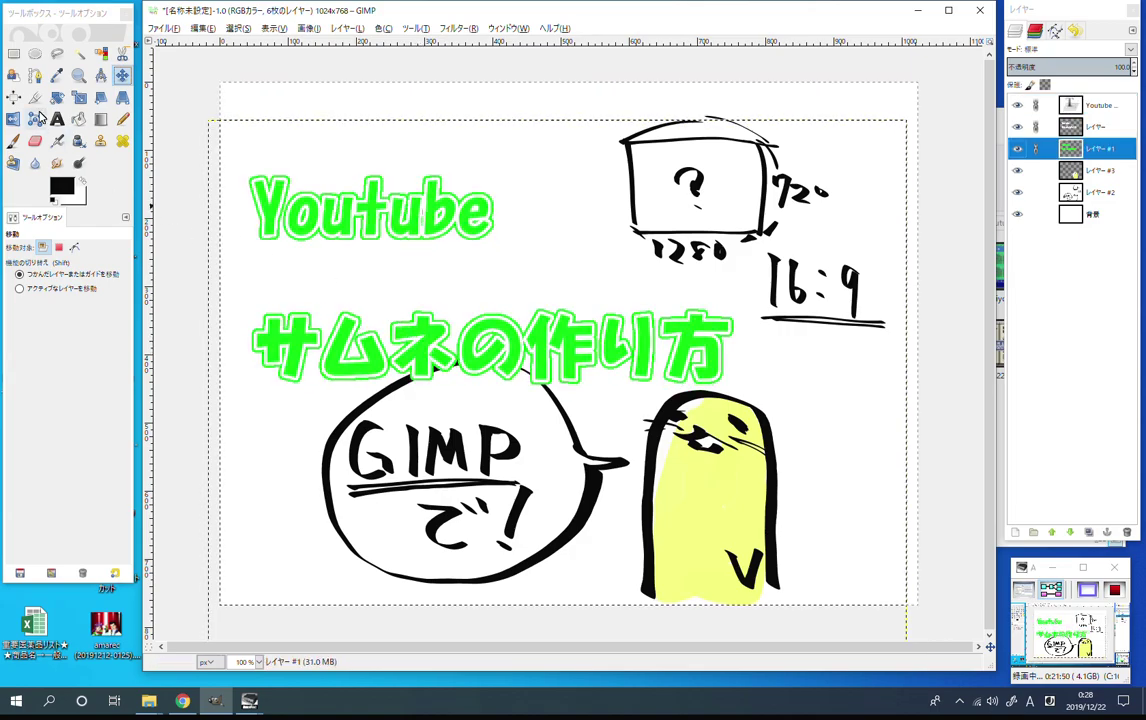
drag(192, 154, 847, 597)
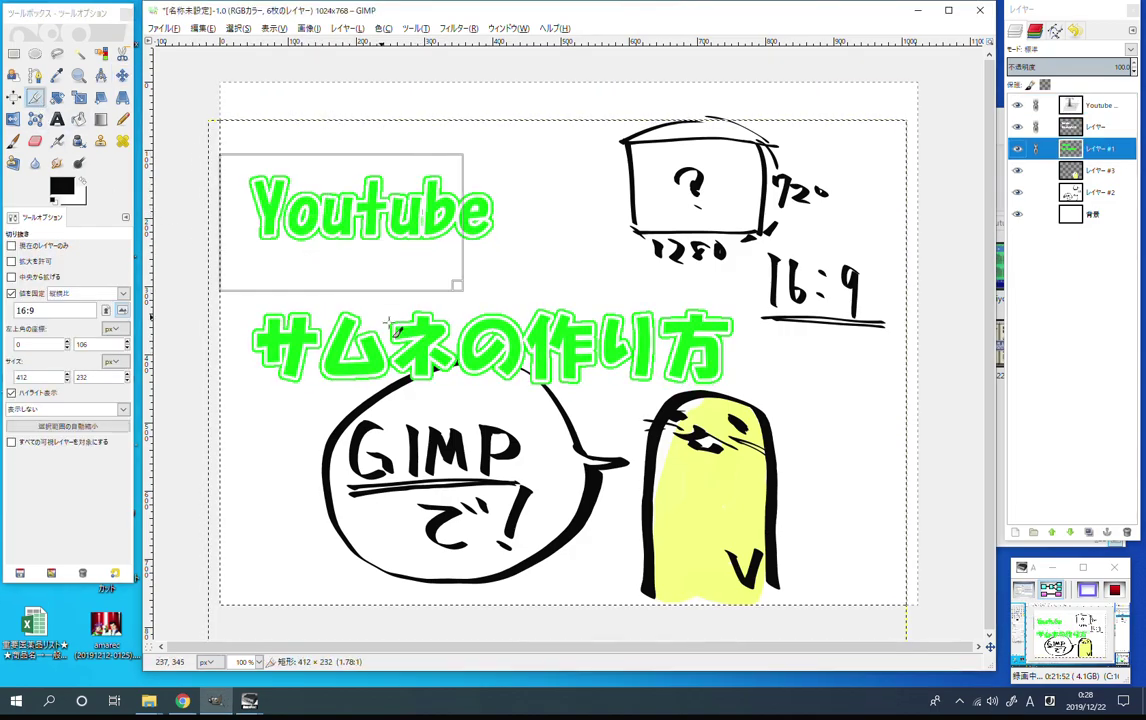
mouse_move(658, 365)
mouse_down()
mouse_move(658, 403)
mouse_move(661, 371)
mouse_up()
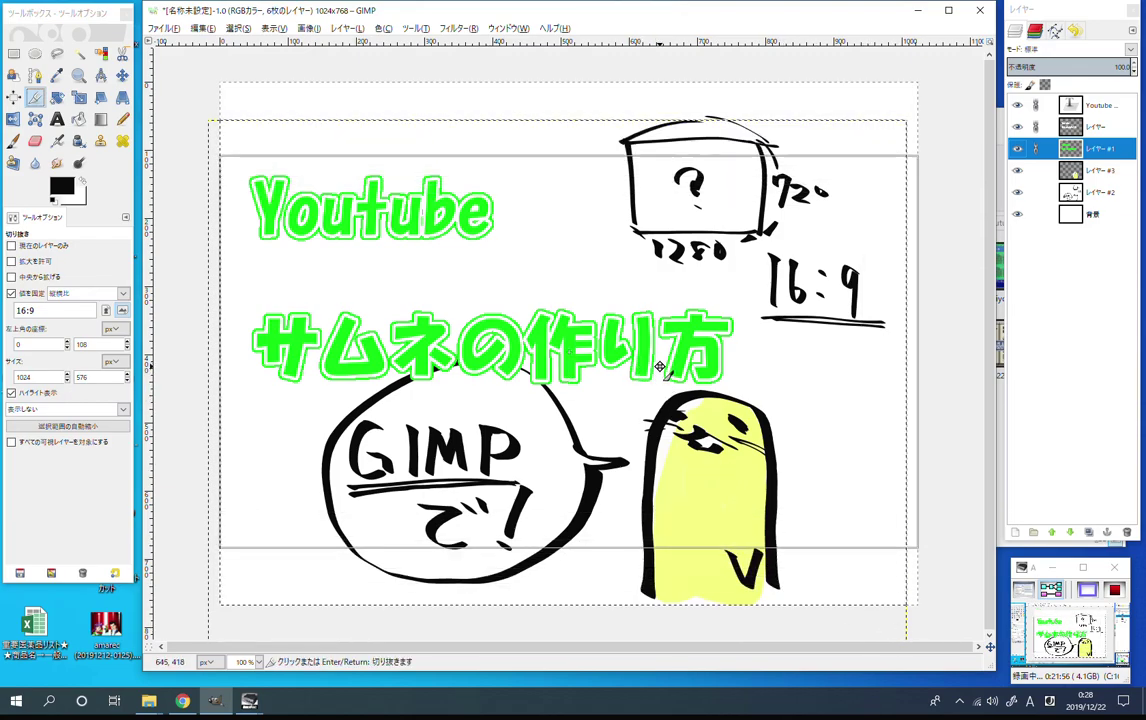
key(Return)
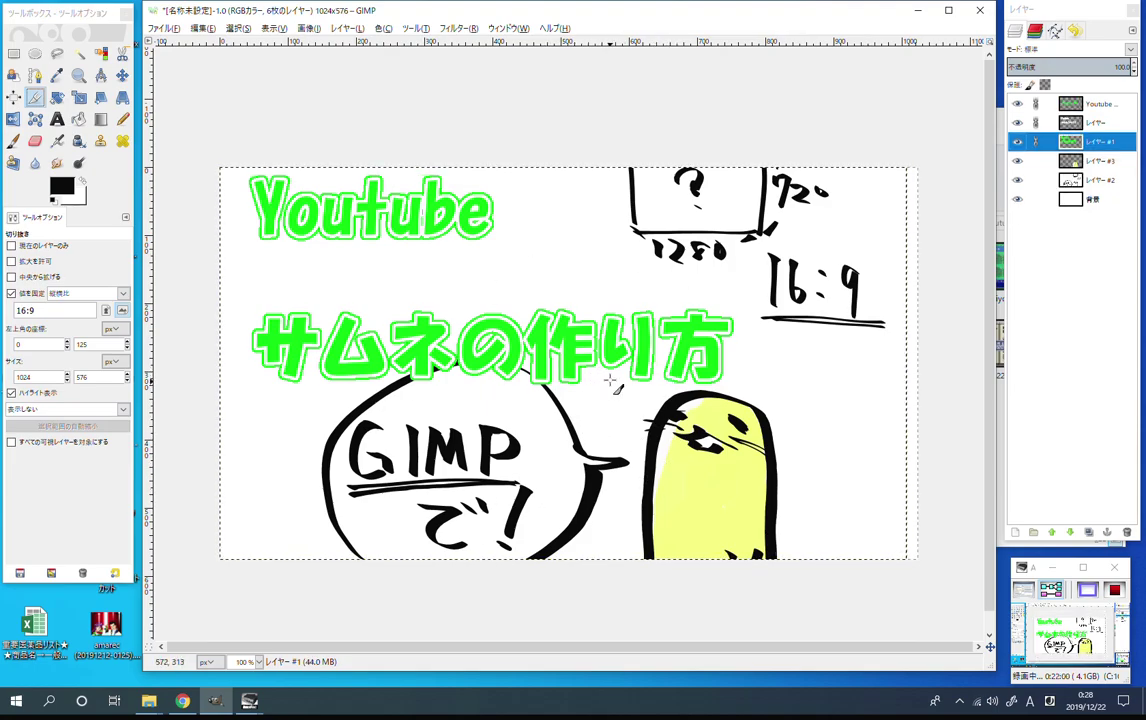
click(1085, 199)
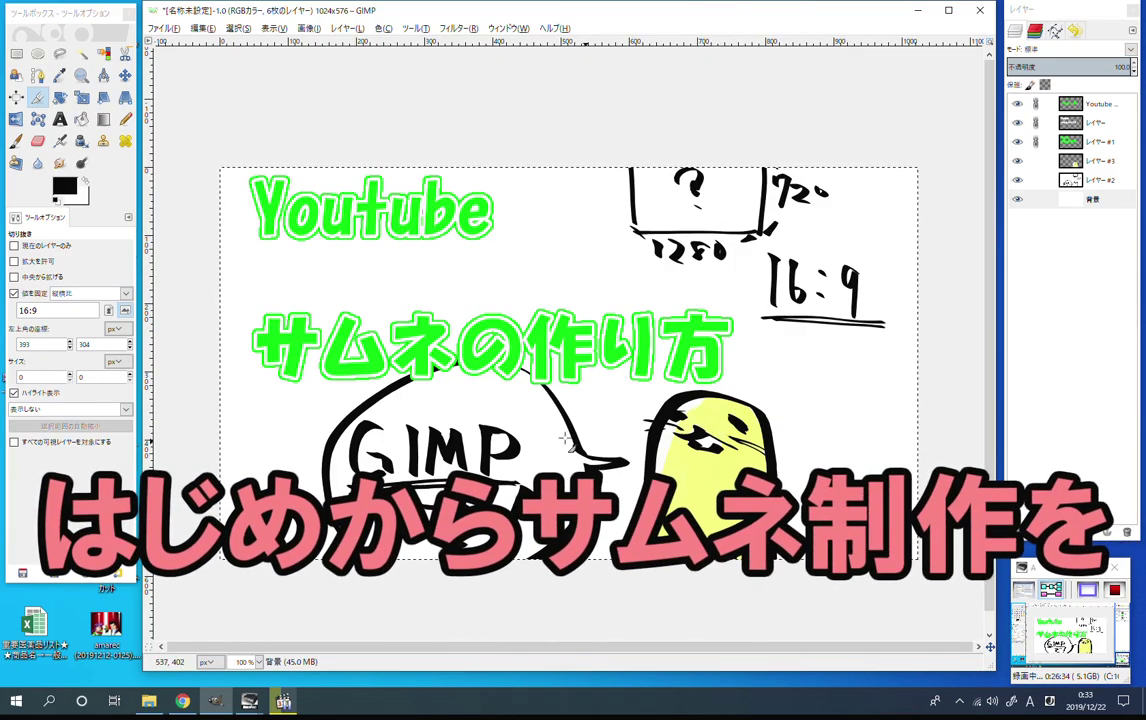
Save MPC-HC's paused 10:39 baseball frame as a JPEG in the サムネ folder.
click(285, 704)
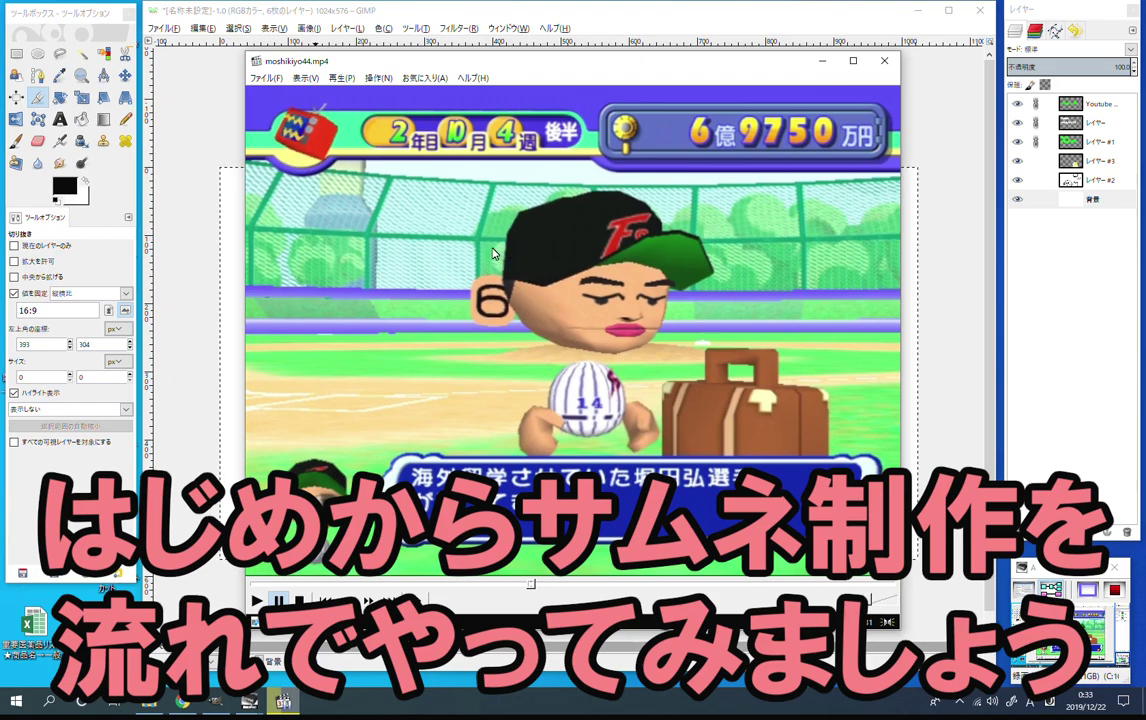
click(266, 78)
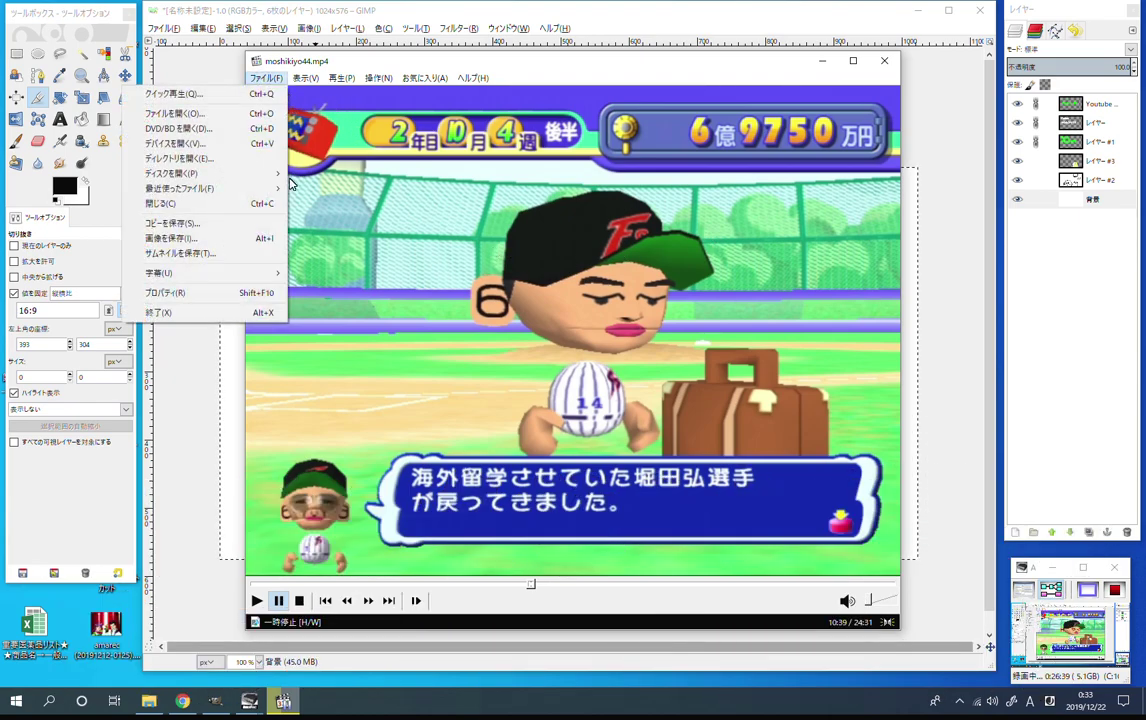
click(238, 240)
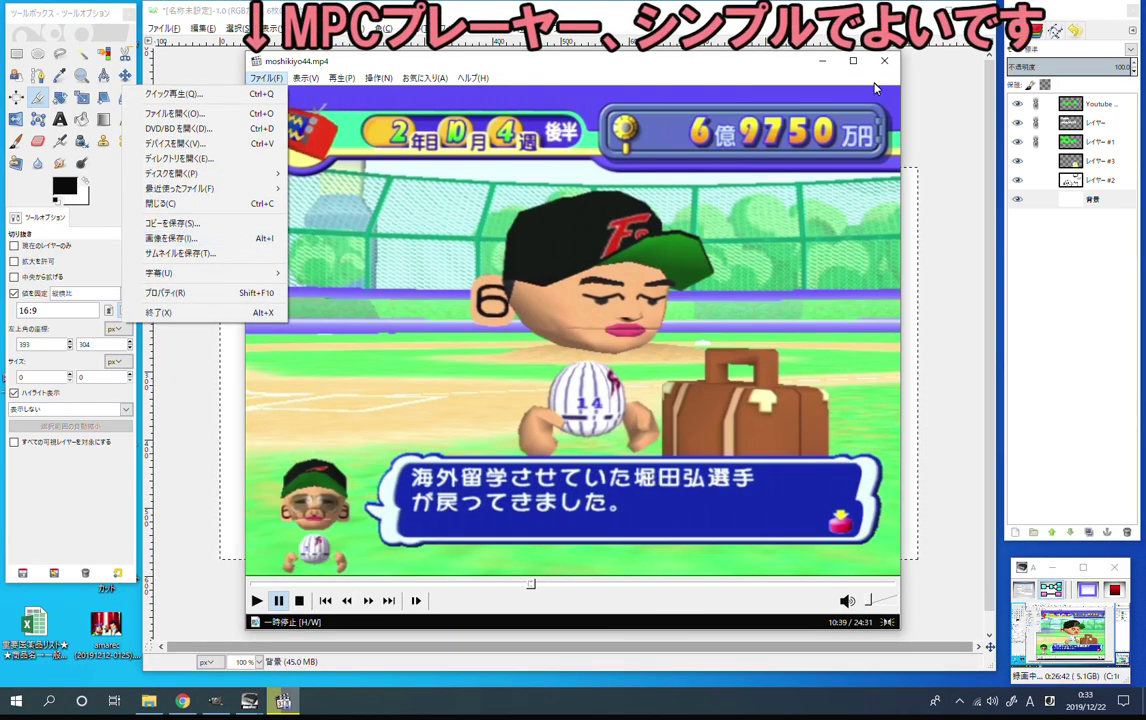
click(238, 240)
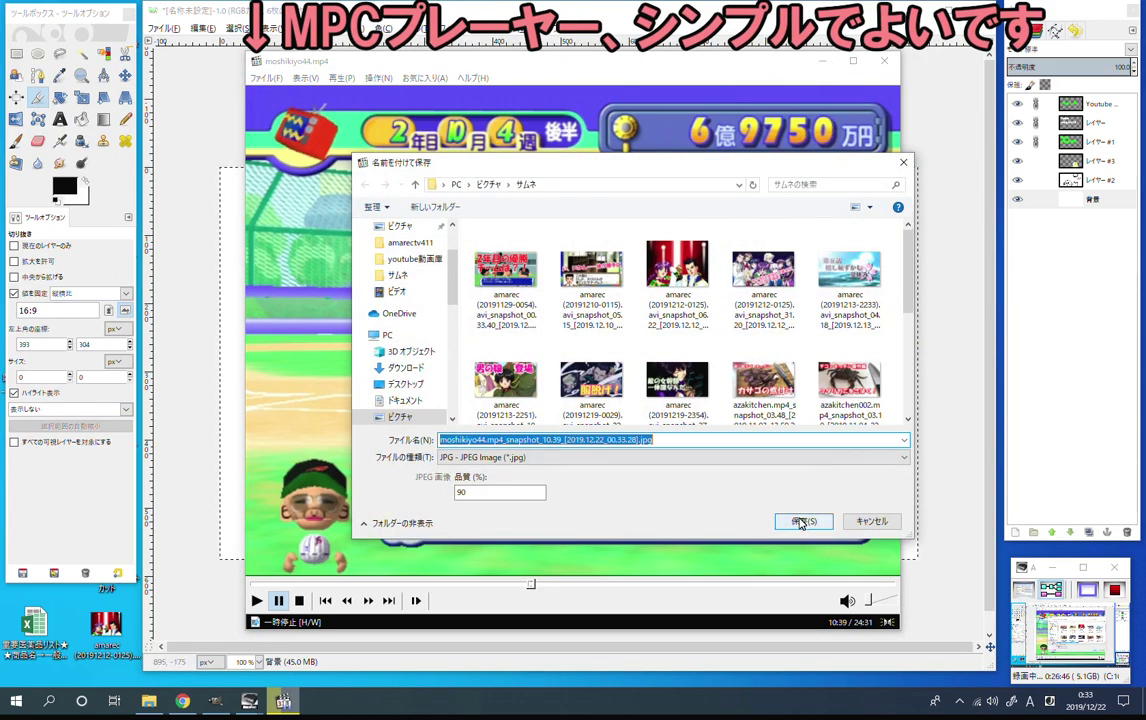
click(800, 522)
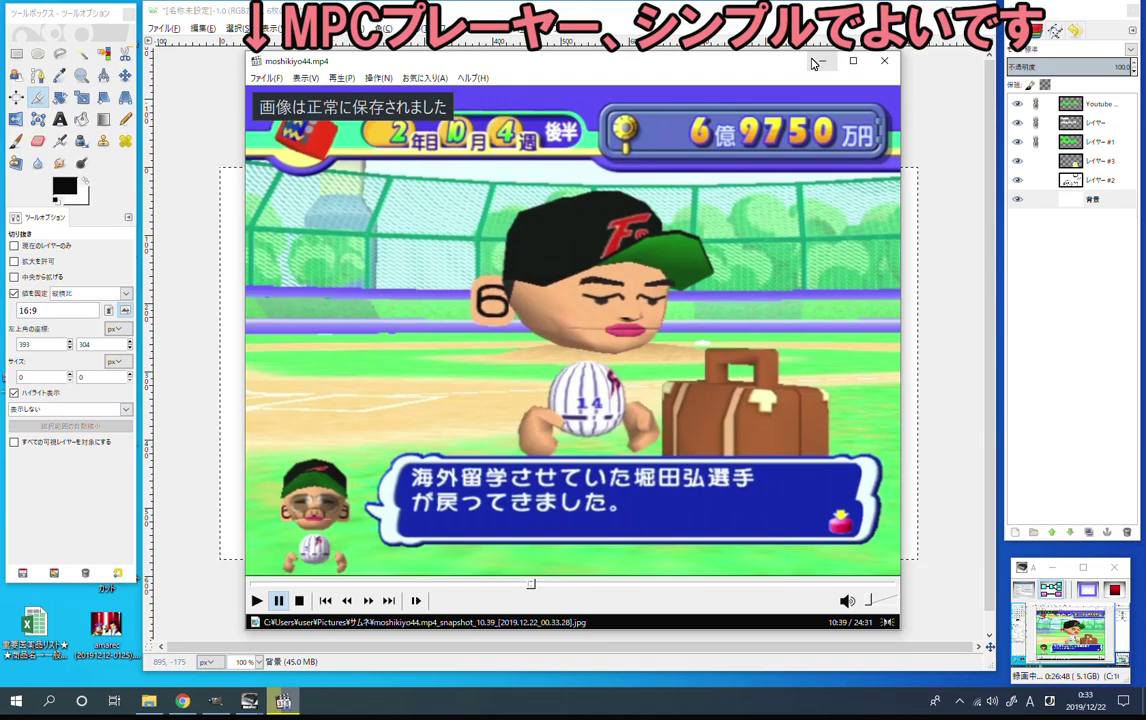
click(818, 60)
click(163, 28)
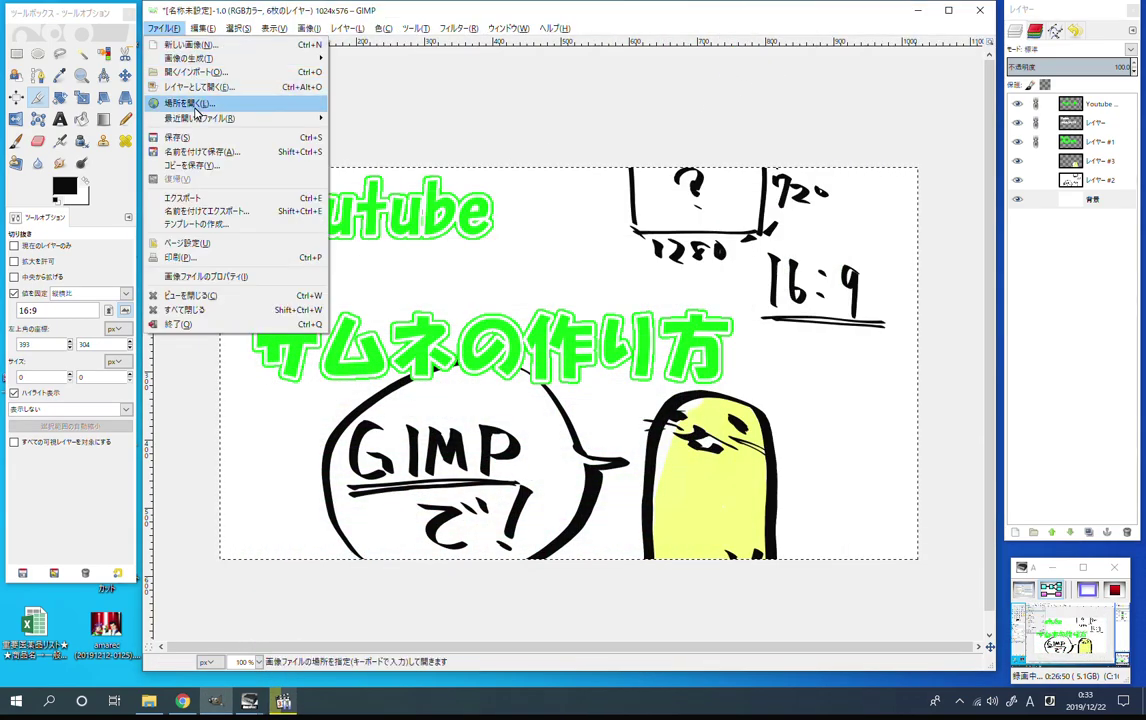
Open the moshikiyo44.mp4_snapshot_10.39 JPEG from Pictures > サムネ as a new image.
click(198, 72)
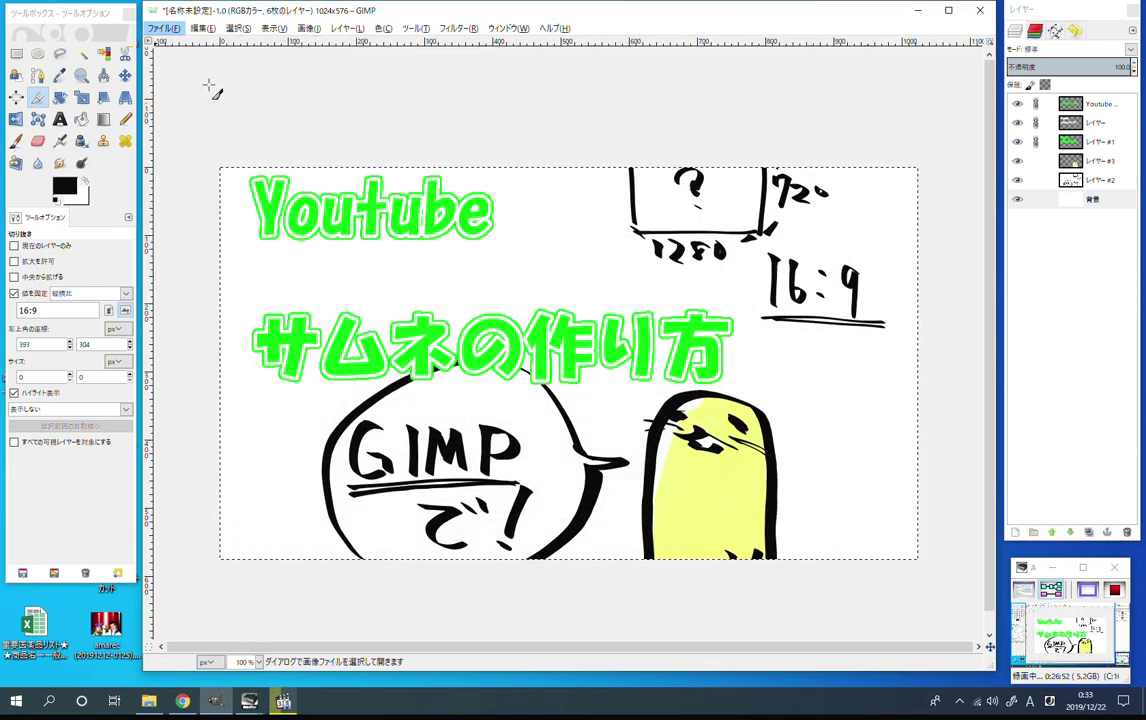
click(228, 283)
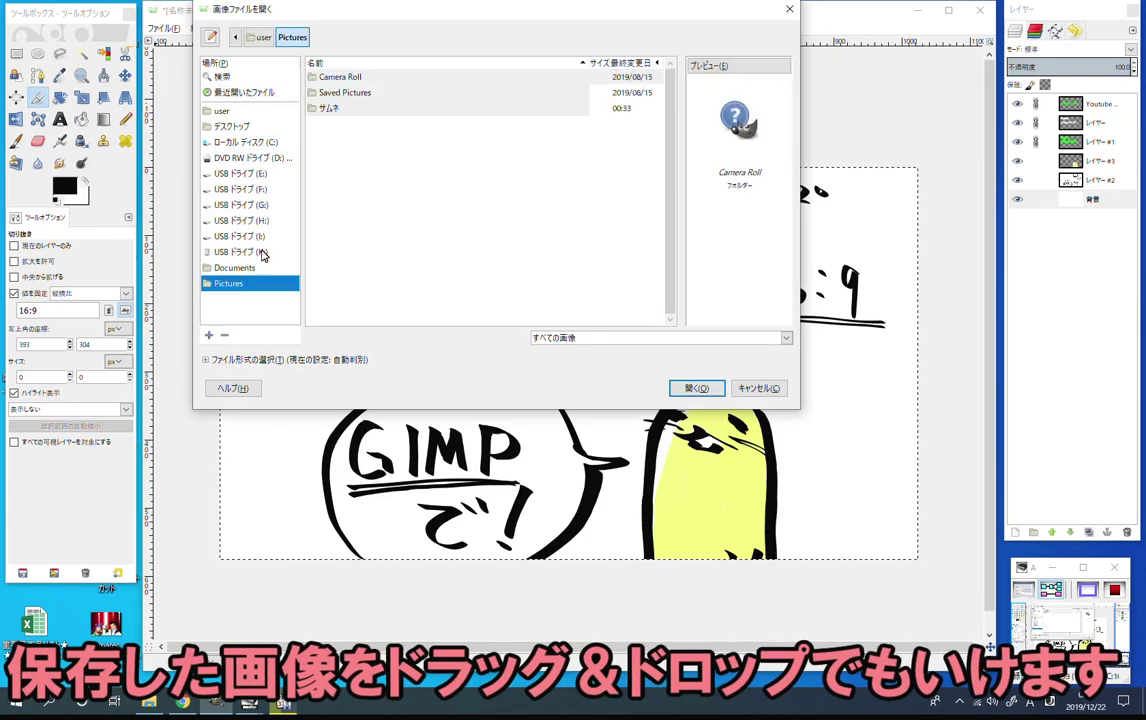
double_click(328, 109)
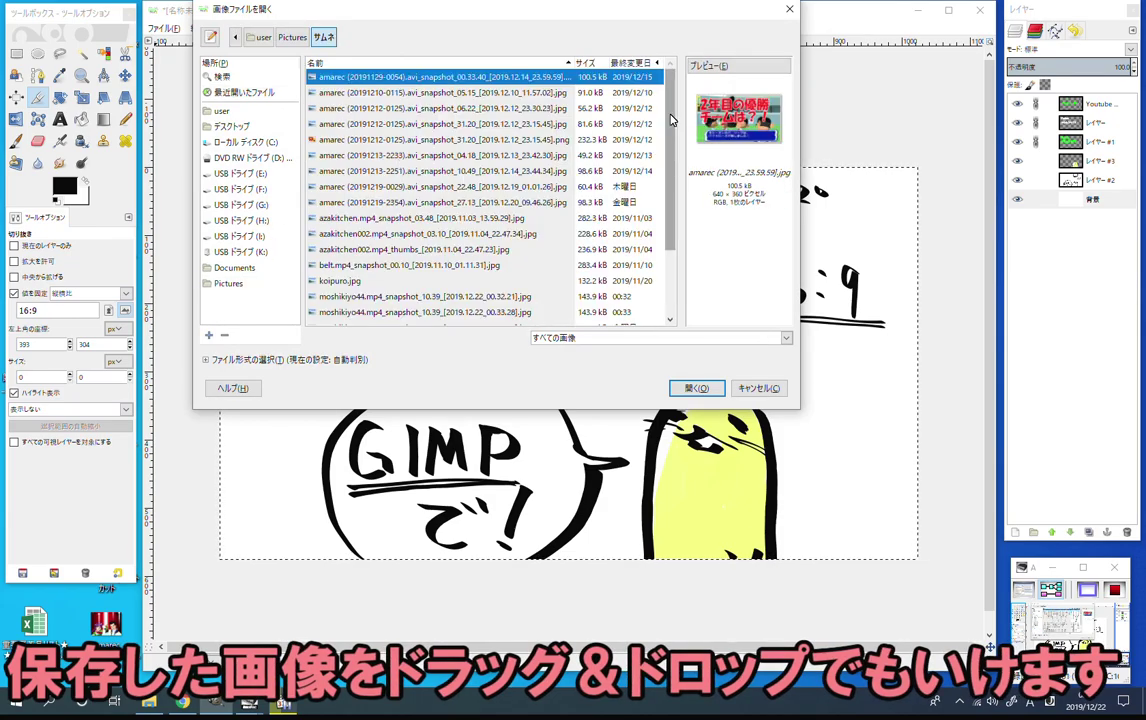
drag(672, 133, 675, 193)
click(440, 223)
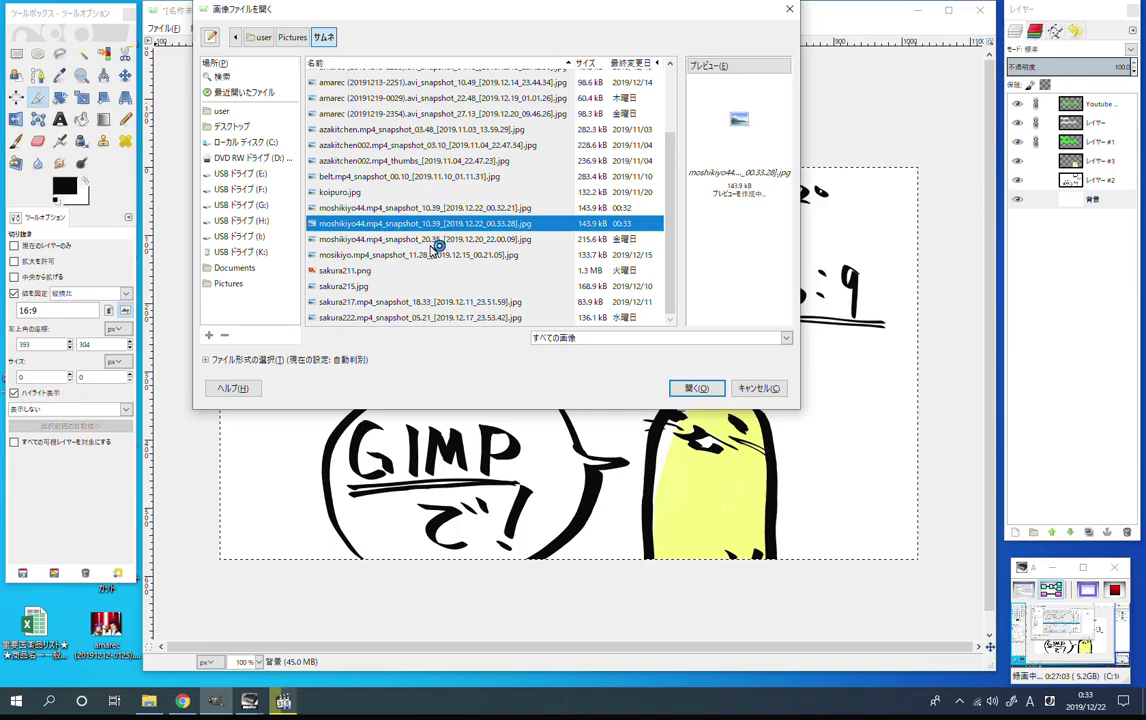
click(708, 393)
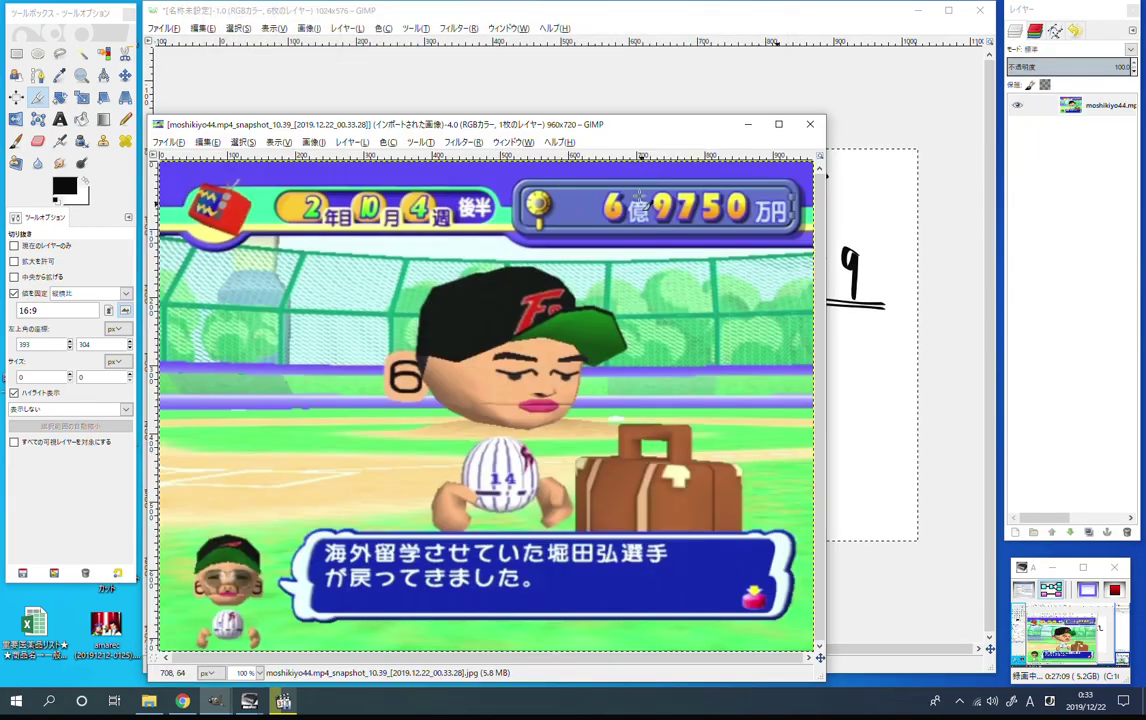
Move the 960×720 snapshot window to the screen top and enlarge it.
click(903, 12)
drag(655, 120, 642, 17)
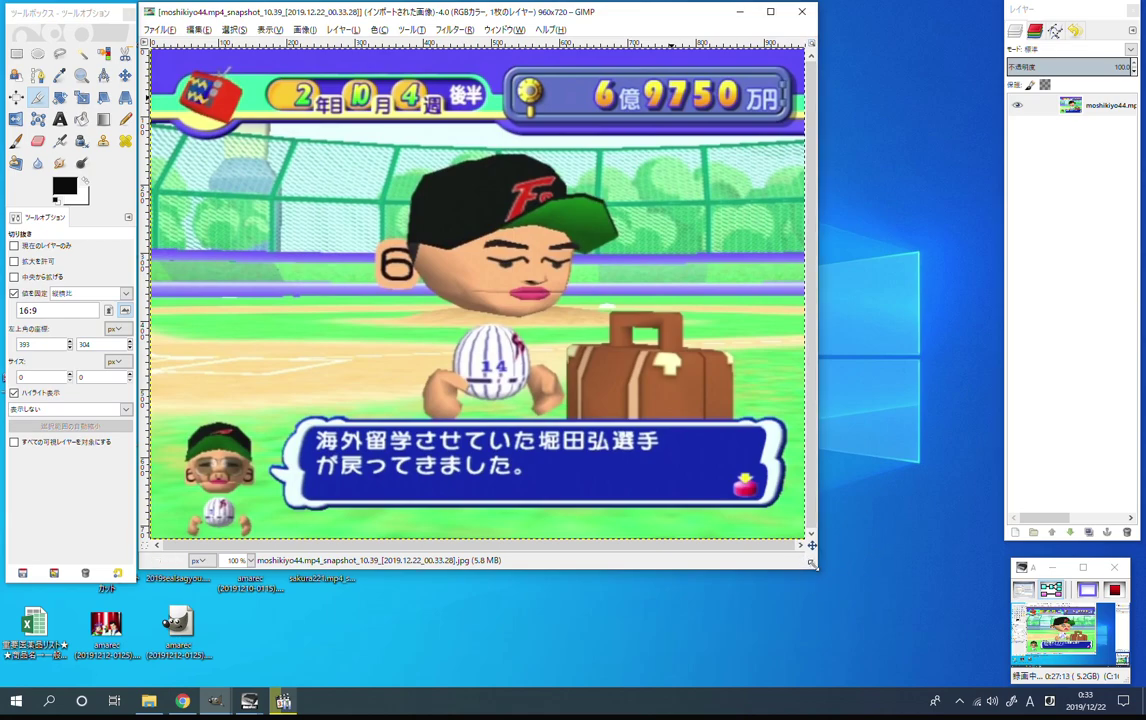
key(ctrl+j)
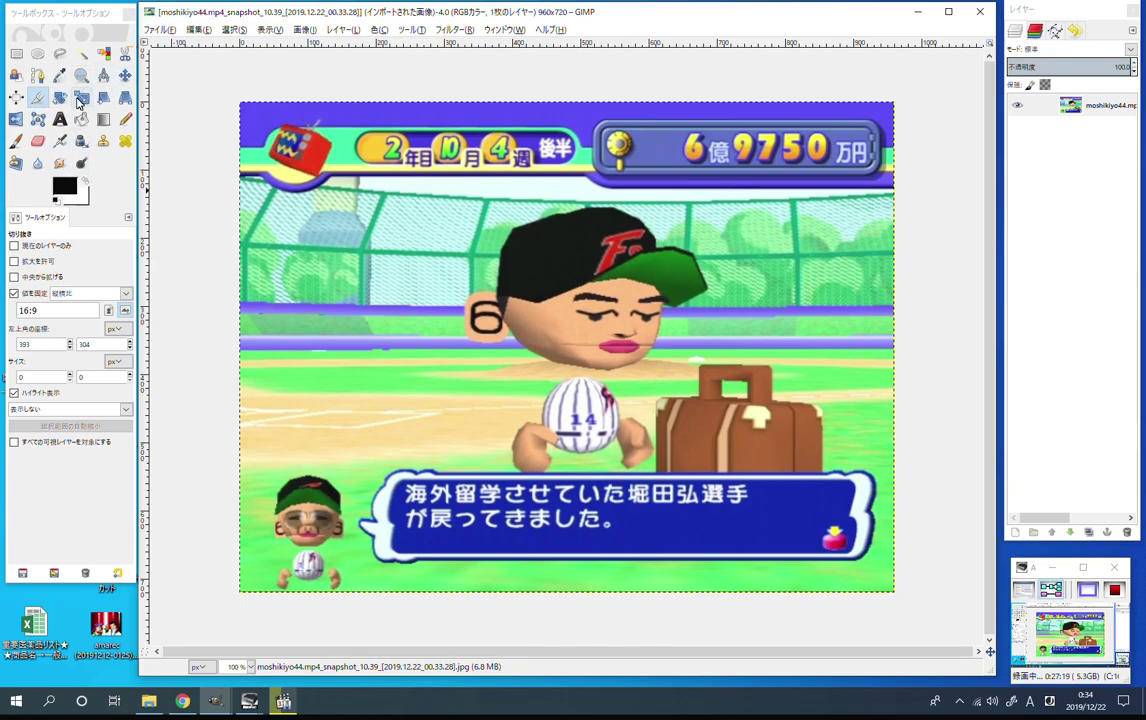
Crop the game screenshot to a 960×540 16:9 frame that removes the dialogue box.
click(59, 97)
click(38, 97)
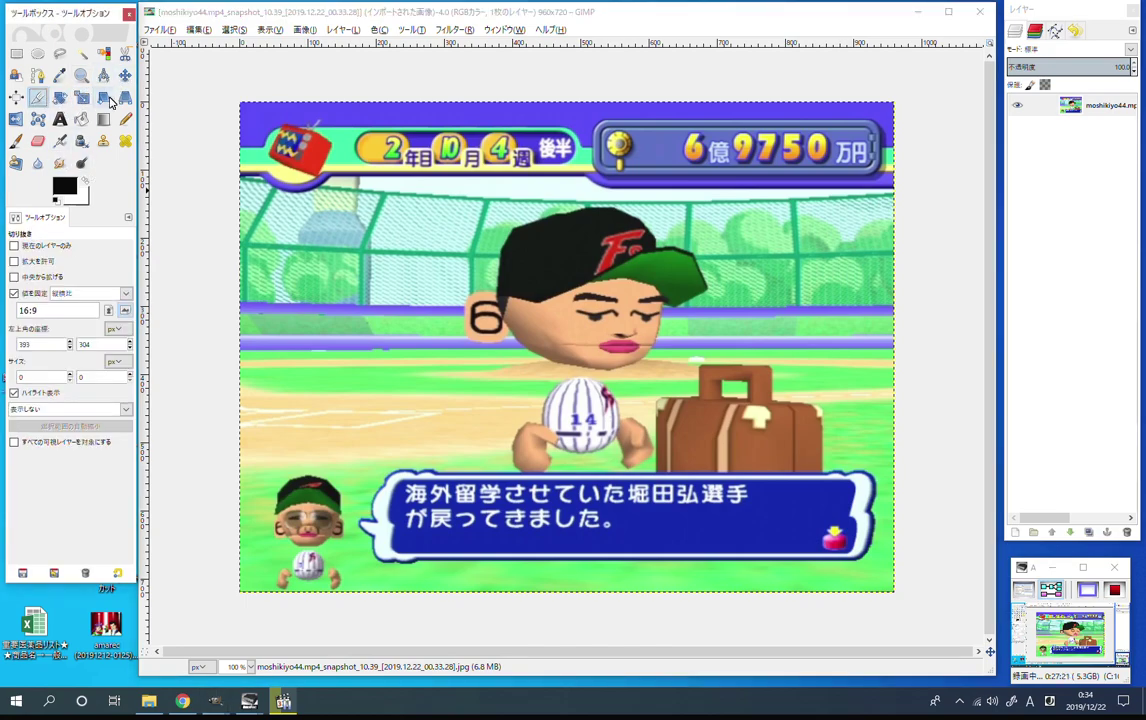
drag(217, 146, 890, 552)
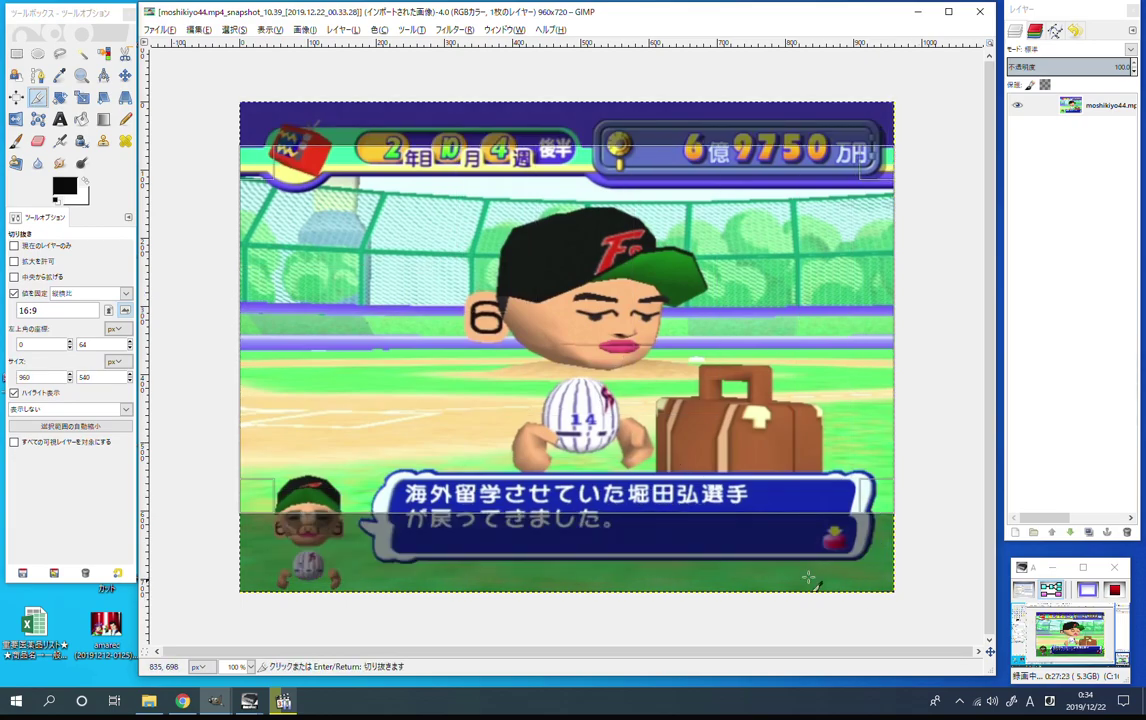
drag(270, 215, 270, 271)
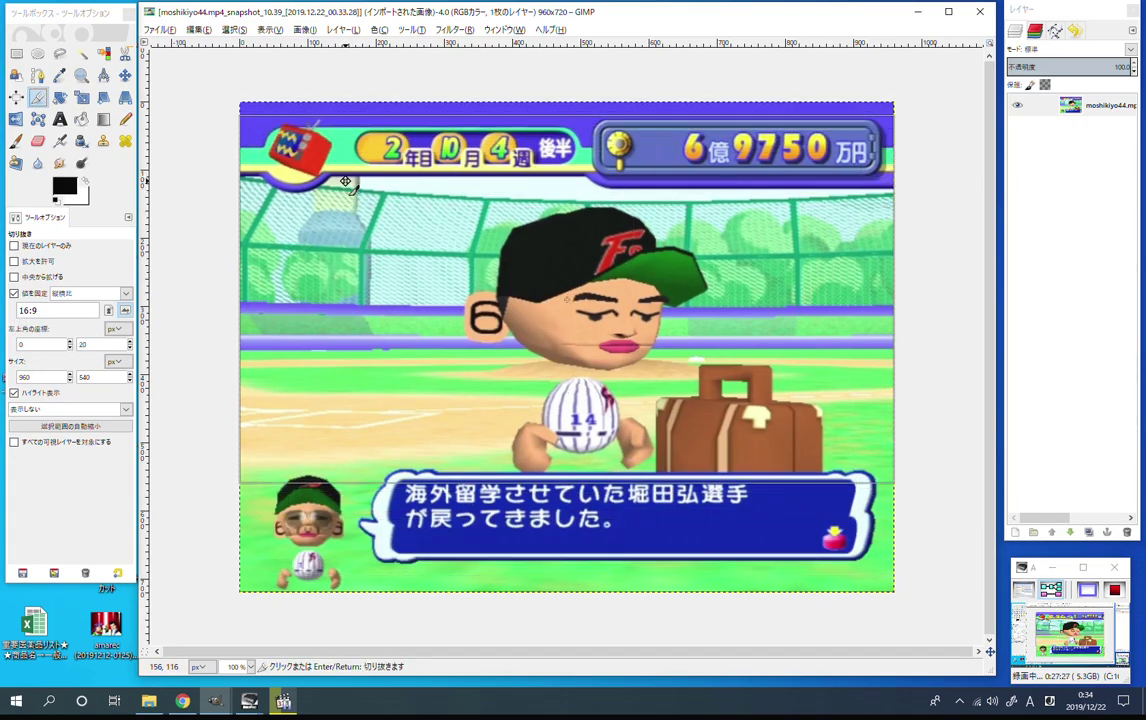
drag(348, 191, 343, 171)
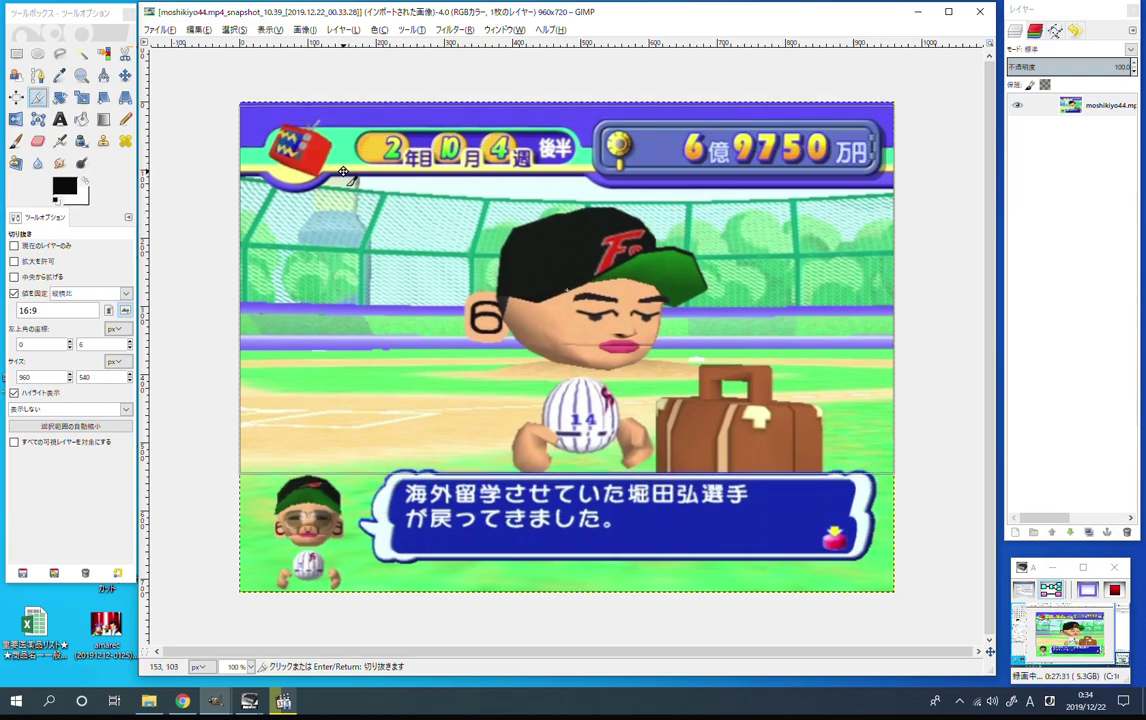
drag(568, 342, 571, 346)
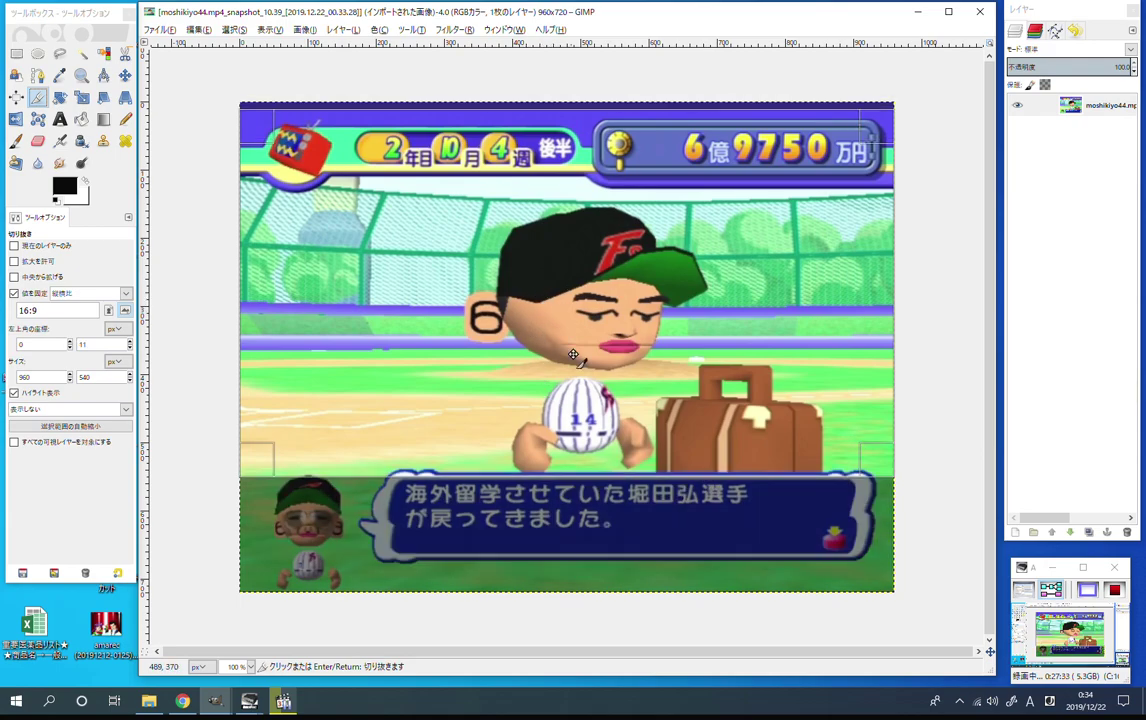
click(590, 390)
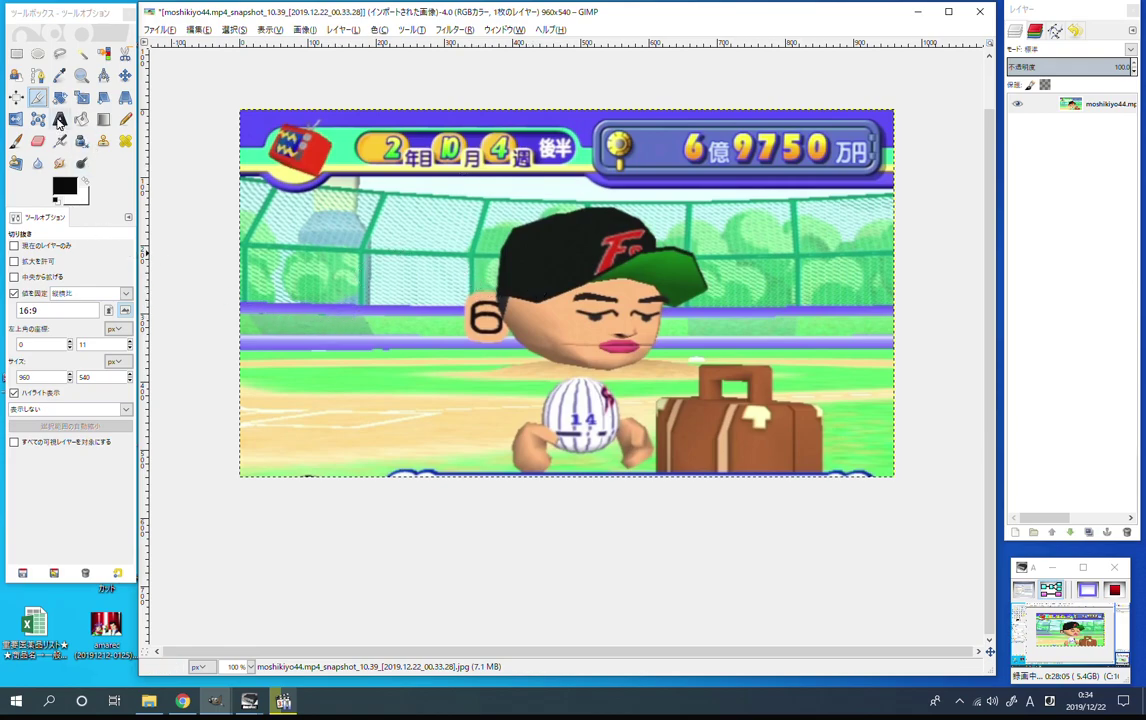
Draw a text box across the image and enter 堀田 with the Japanese IME.
click(58, 121)
mouse_move(298, 213)
mouse_down()
mouse_move(872, 410)
mouse_move(868, 459)
mouse_up()
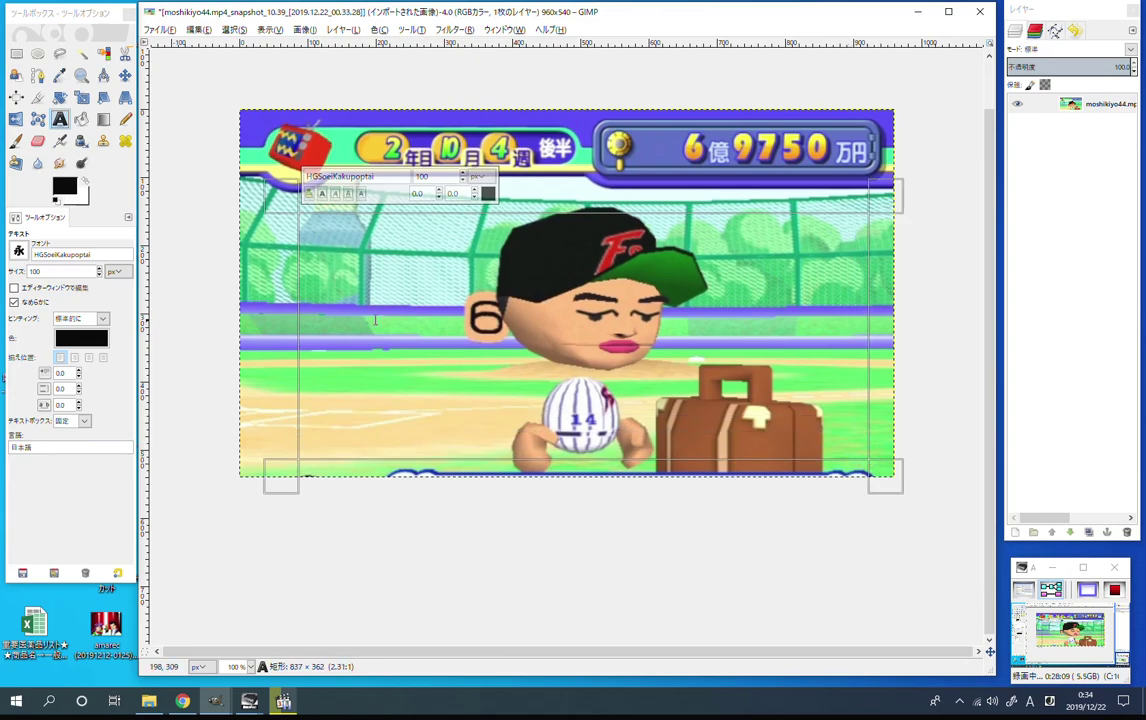
drag(298, 213, 272, 235)
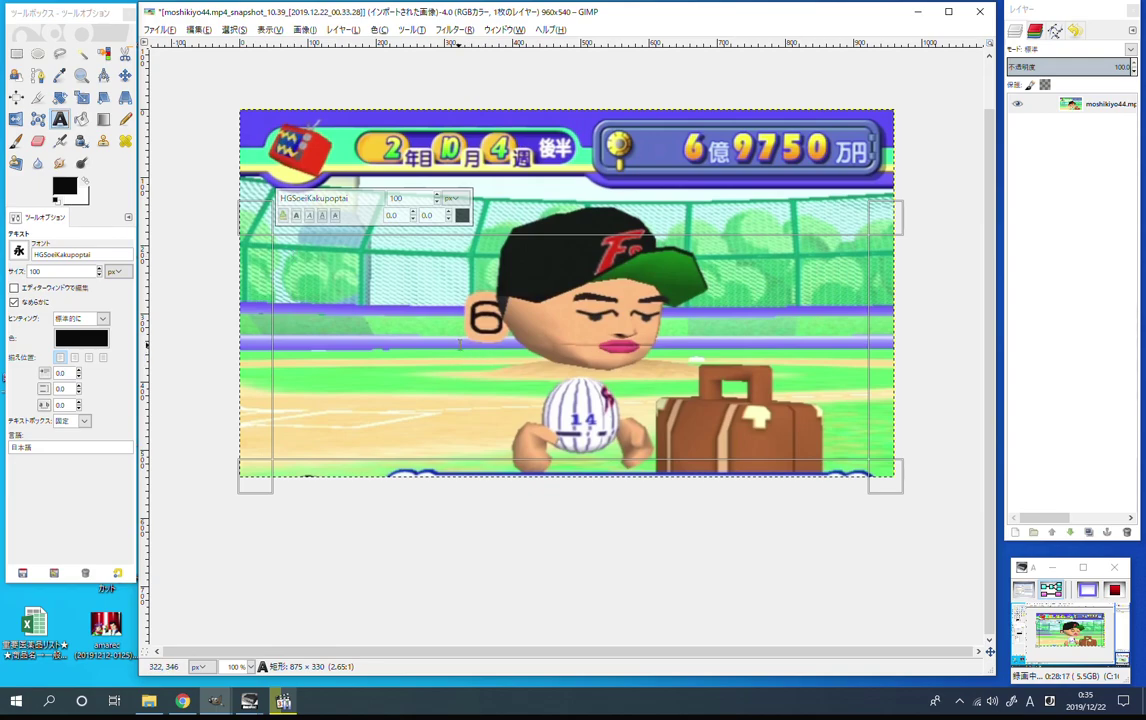
text(hott)
key(Tab)
key(Return)
text(hiroshi)
key(space)
key(space)
key(space)
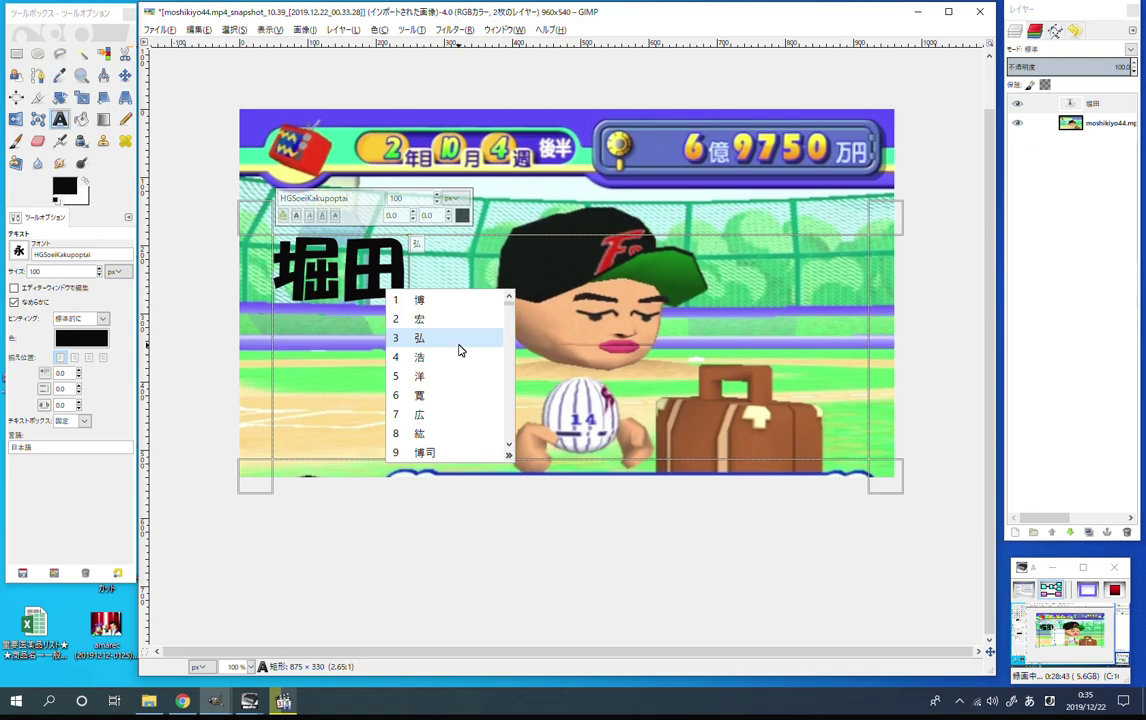
text(gaisen)
key(space)
key(space)
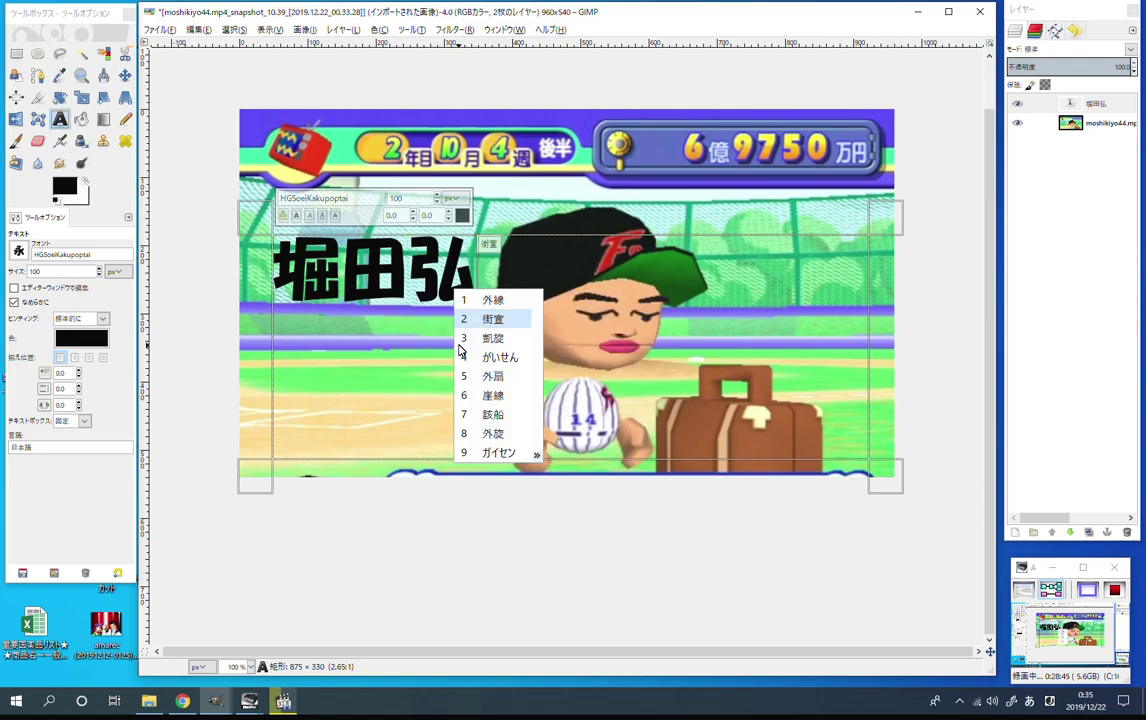
key(space)
key(Return)
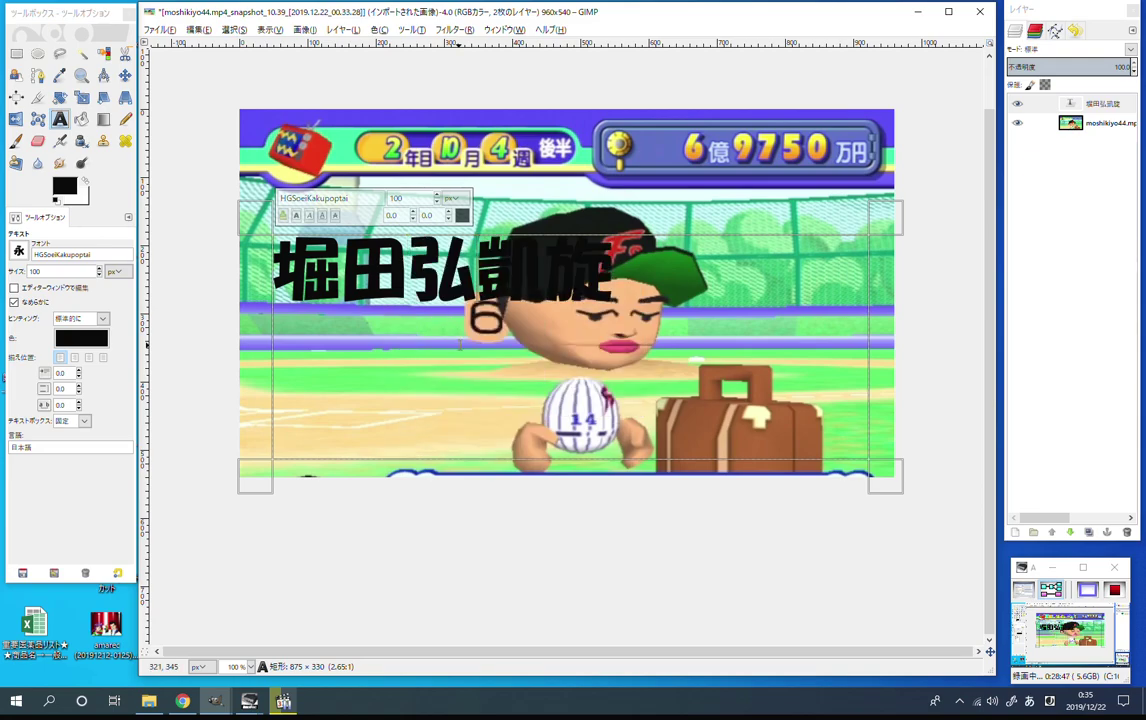
key(BackSpace)
key(BackSpace)
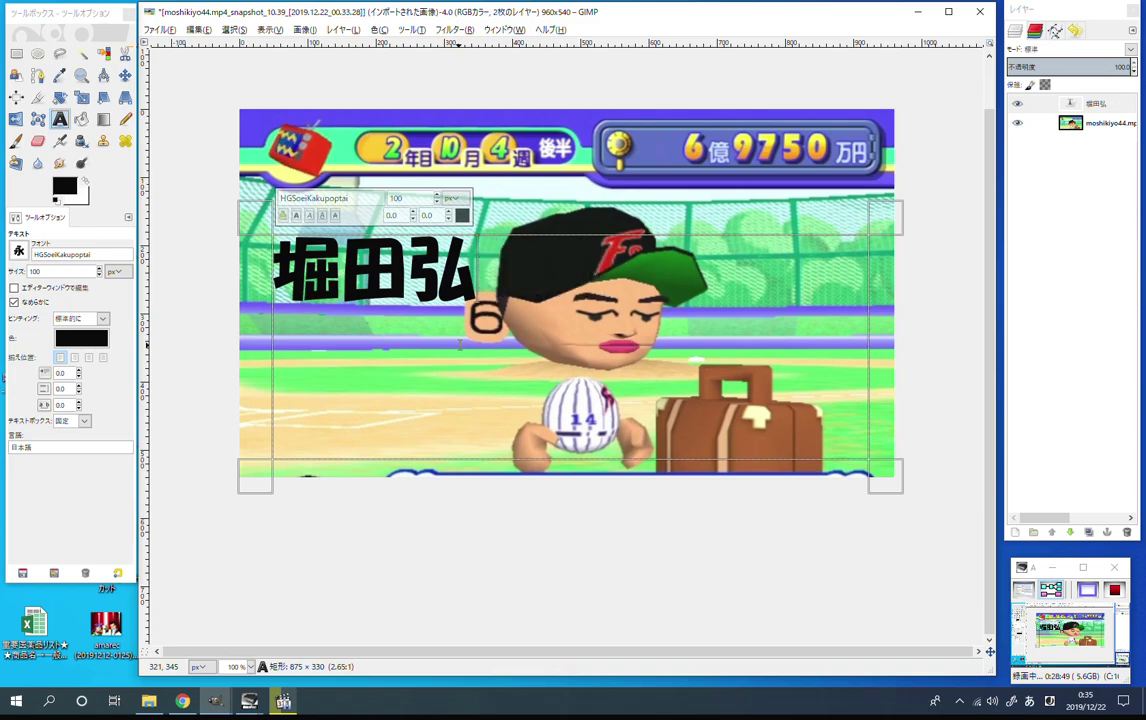
text(kikoku)
key(space)
key(Return)
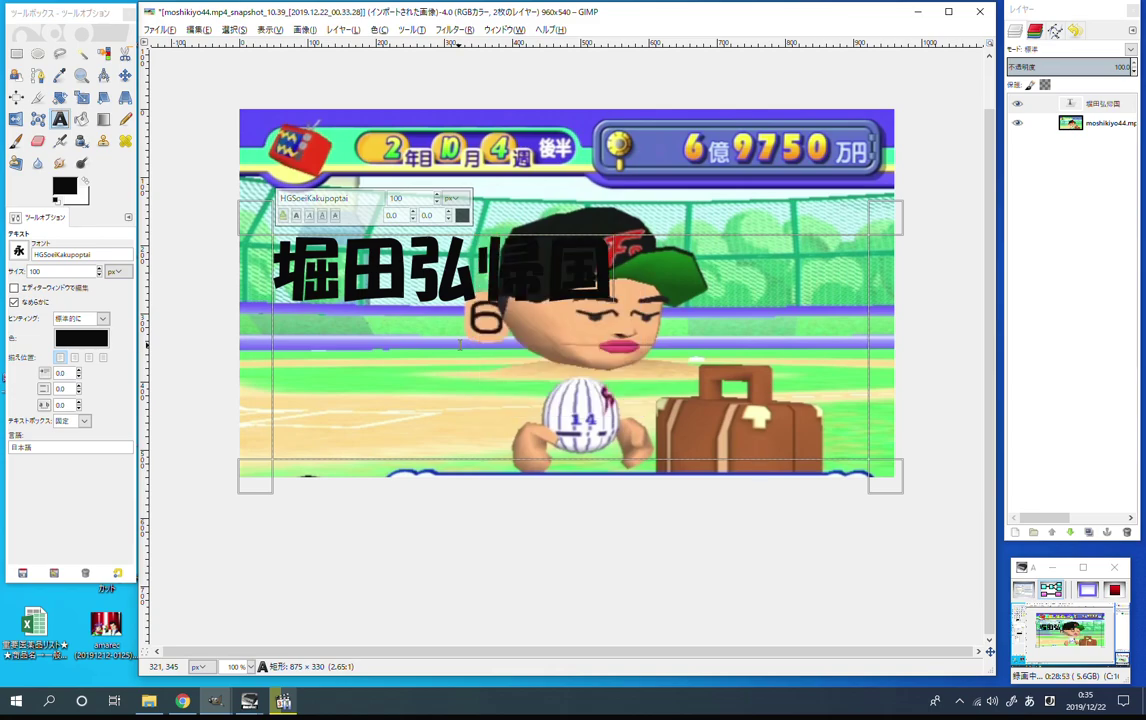
Move the headline toward the image middle, reset colours to black, and insert 、 after 弘.
drag(254, 230, 262, 320)
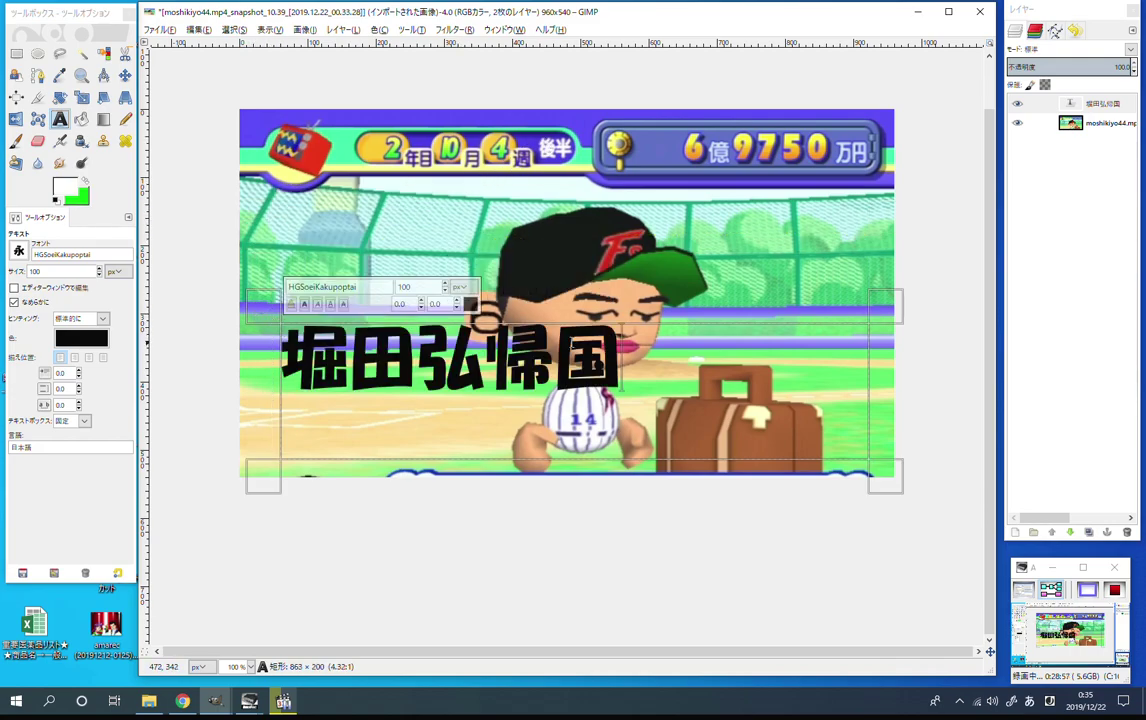
click(55, 199)
text(、)
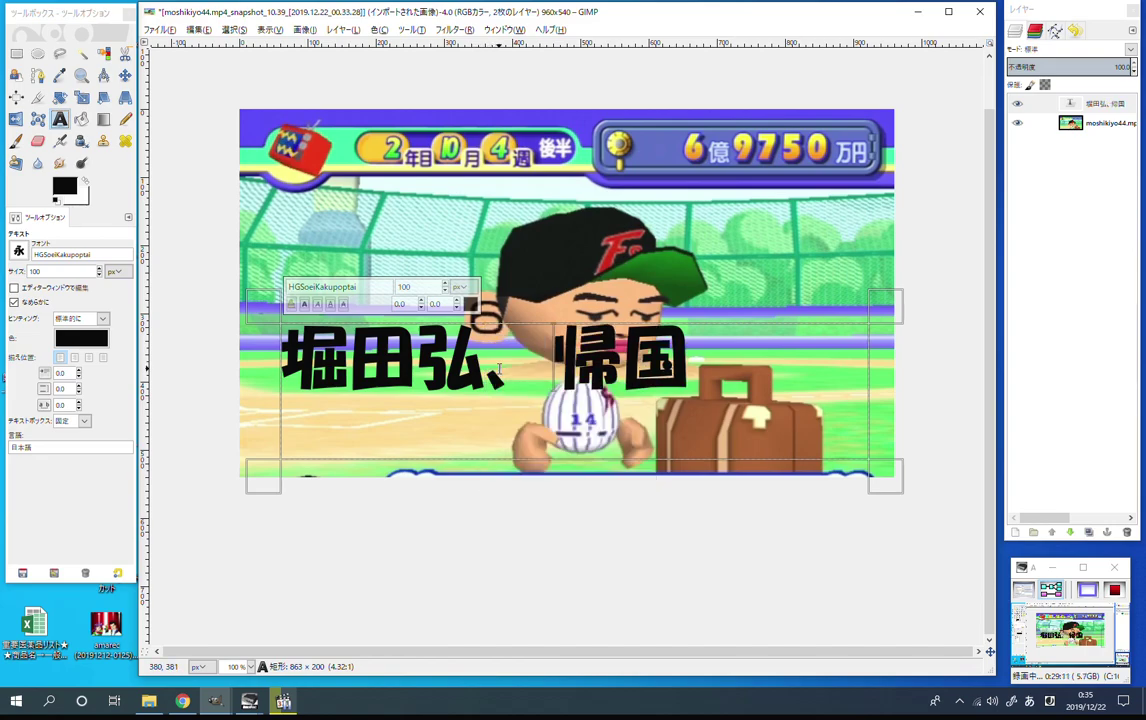
drag(678, 332, 258, 326)
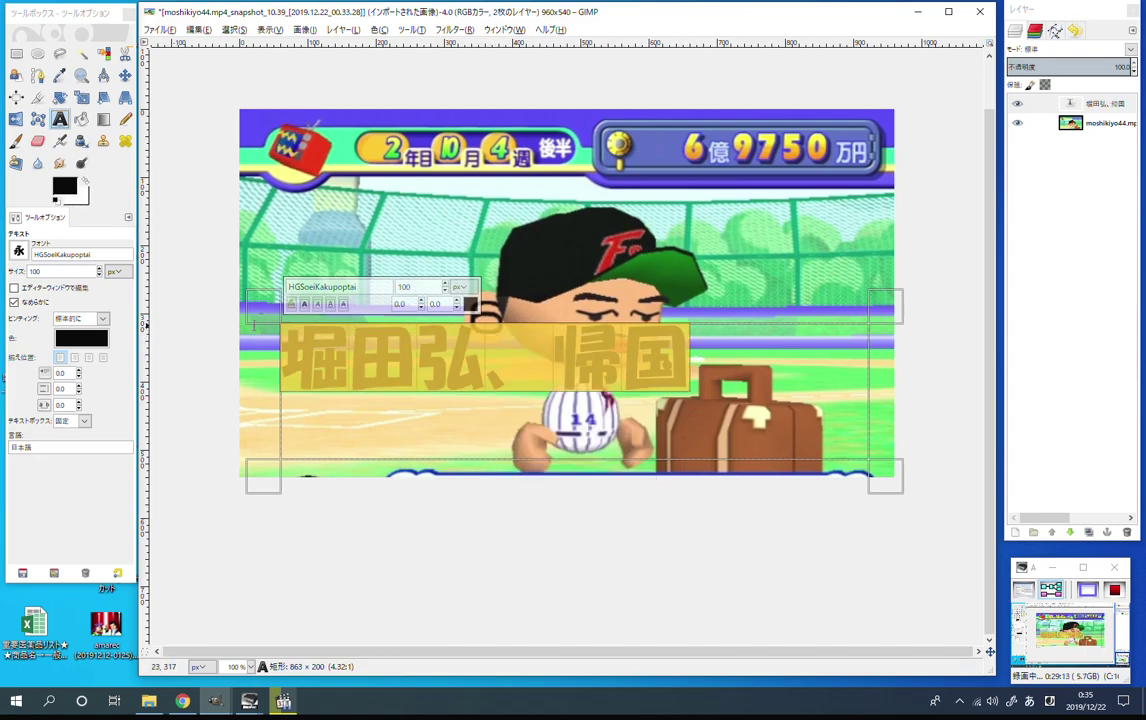
Select the headline text and turn its colour hue toward magenta on the colour wheel.
click(408, 378)
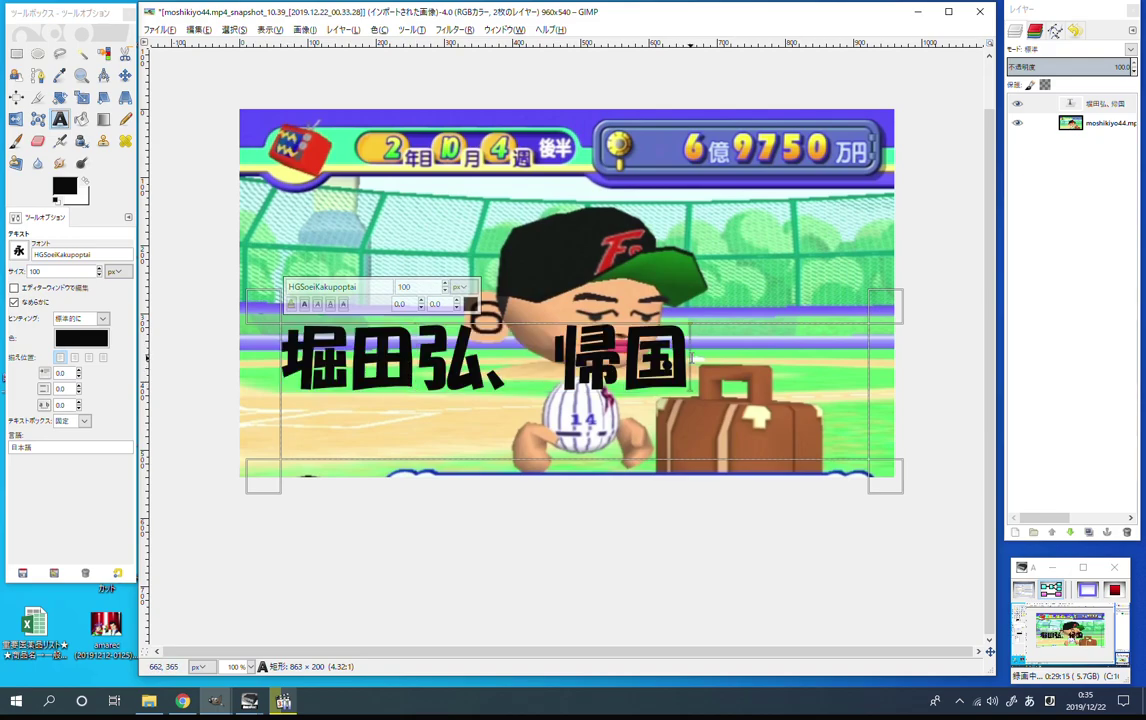
drag(691, 358, 282, 356)
click(81, 338)
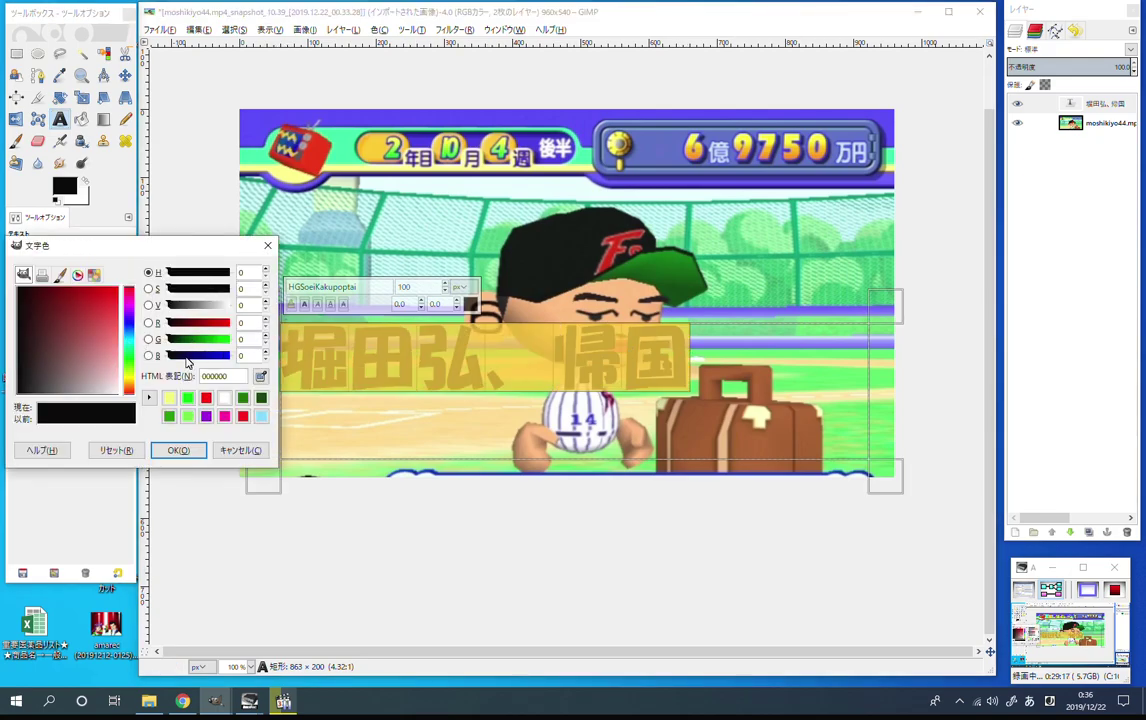
click(189, 272)
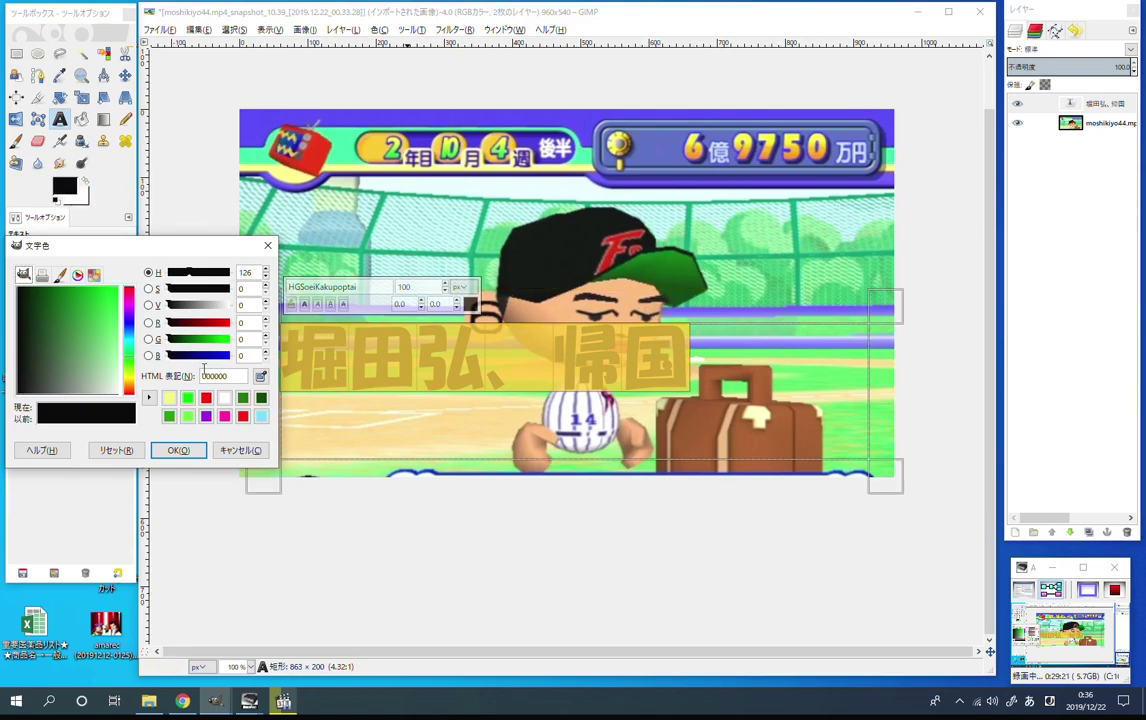
click(77, 274)
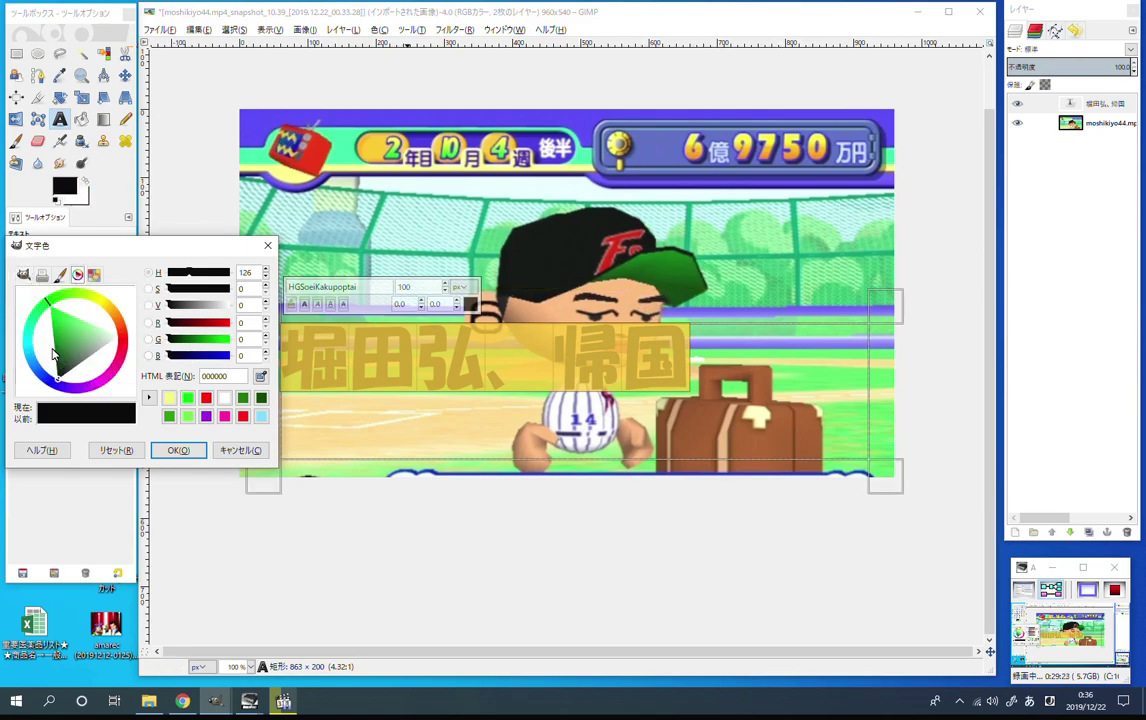
drag(62, 378, 107, 378)
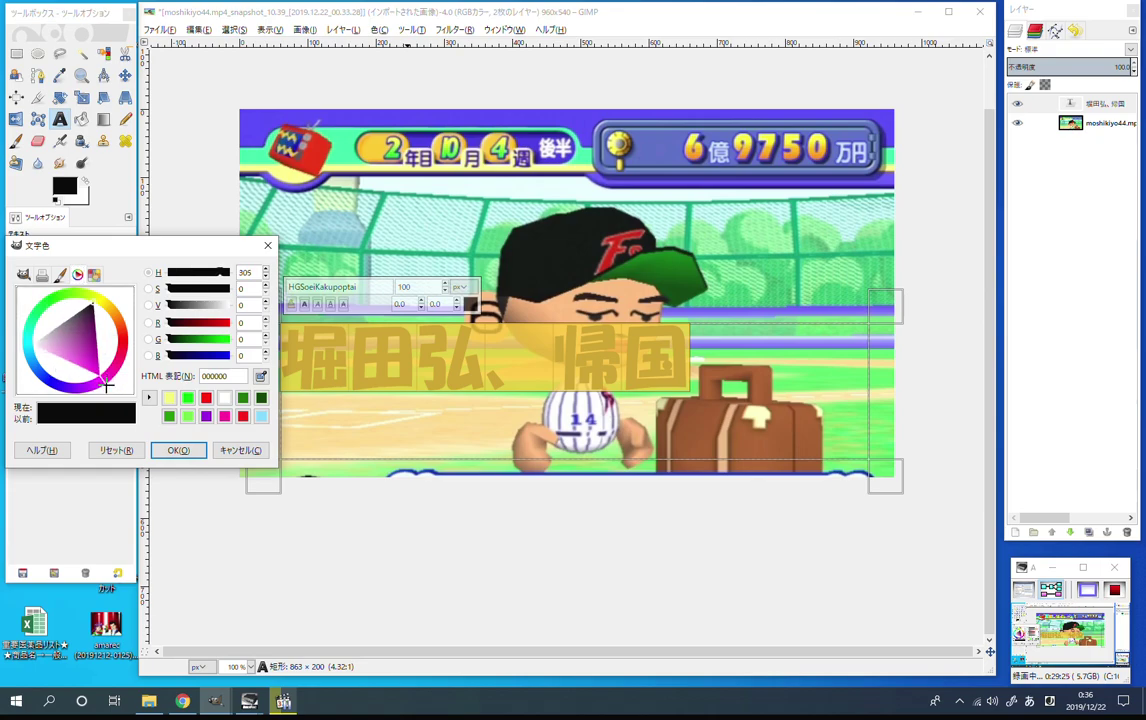
click(178, 450)
Reselect the headline and apply a fully saturated magenta (ff00e5) text colour.
drag(617, 340, 277, 376)
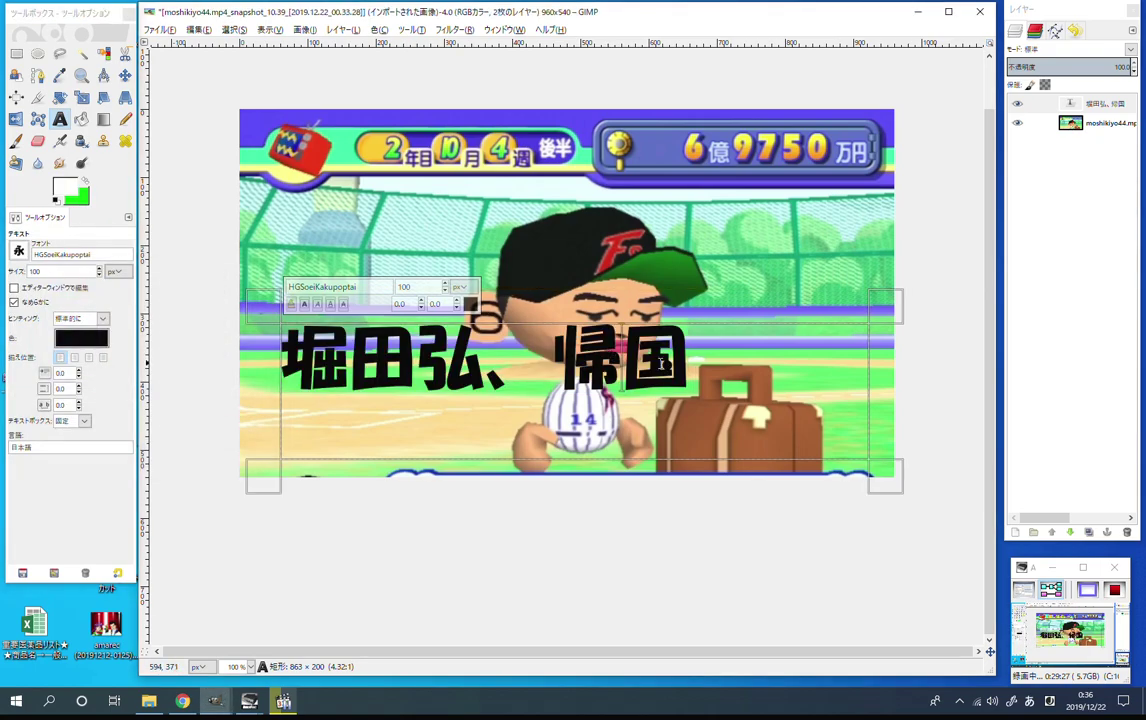
click(56, 200)
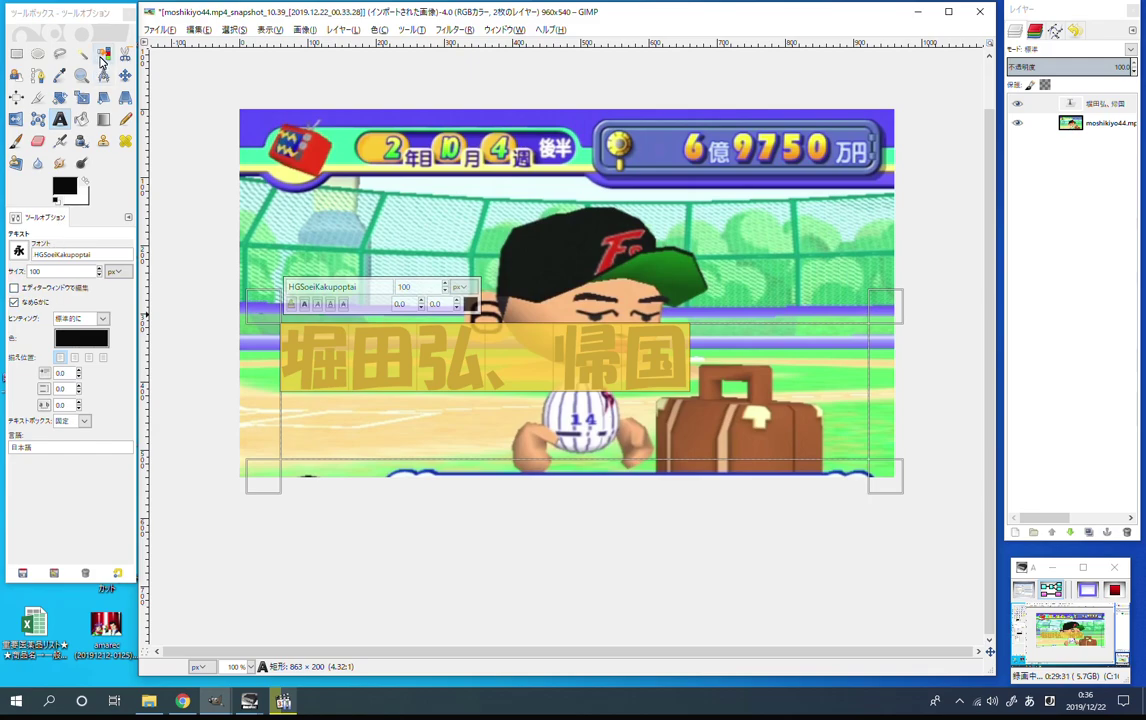
click(88, 344)
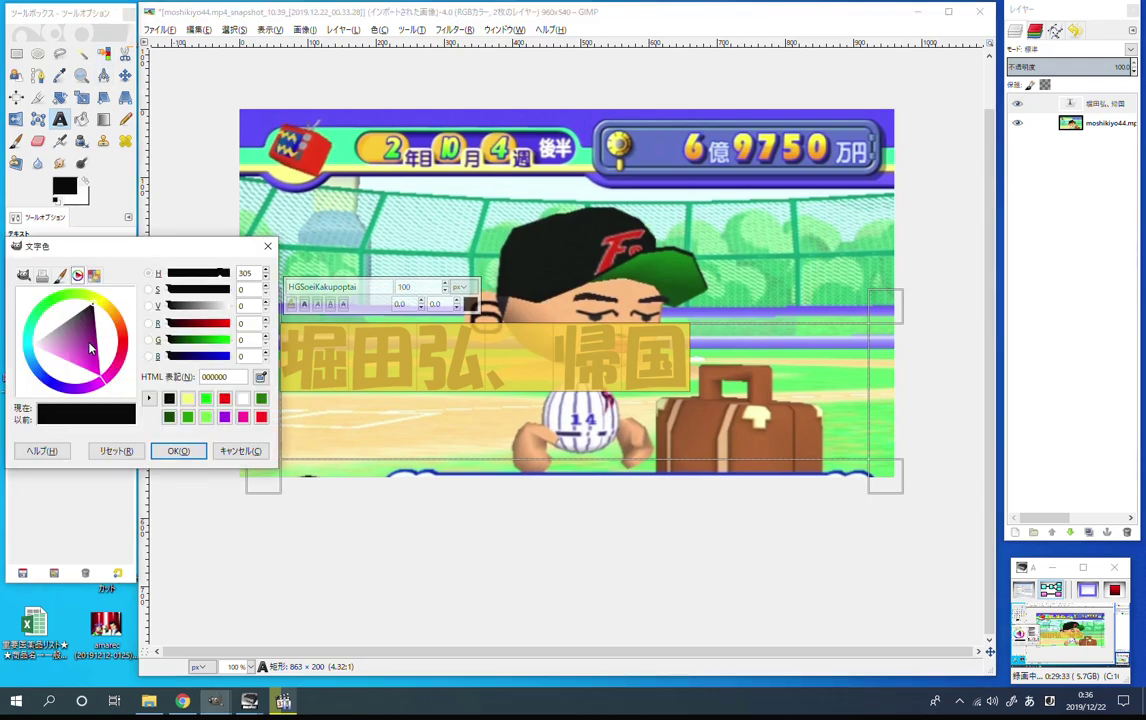
click(166, 451)
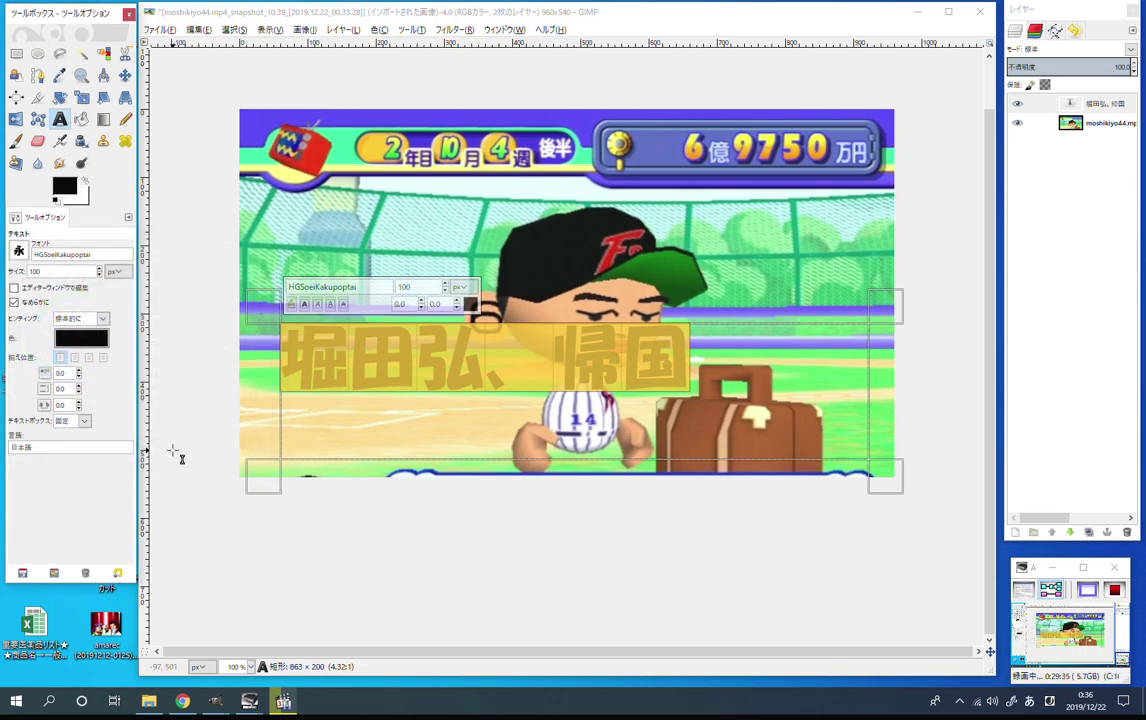
click(88, 340)
click(108, 366)
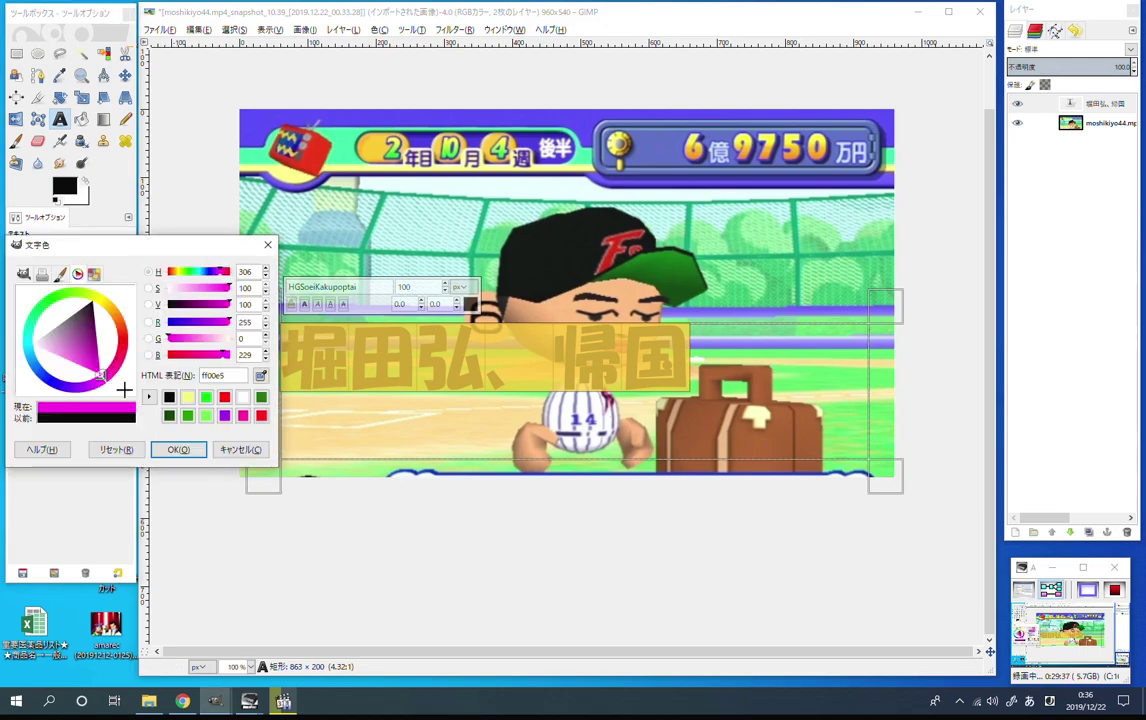
click(172, 450)
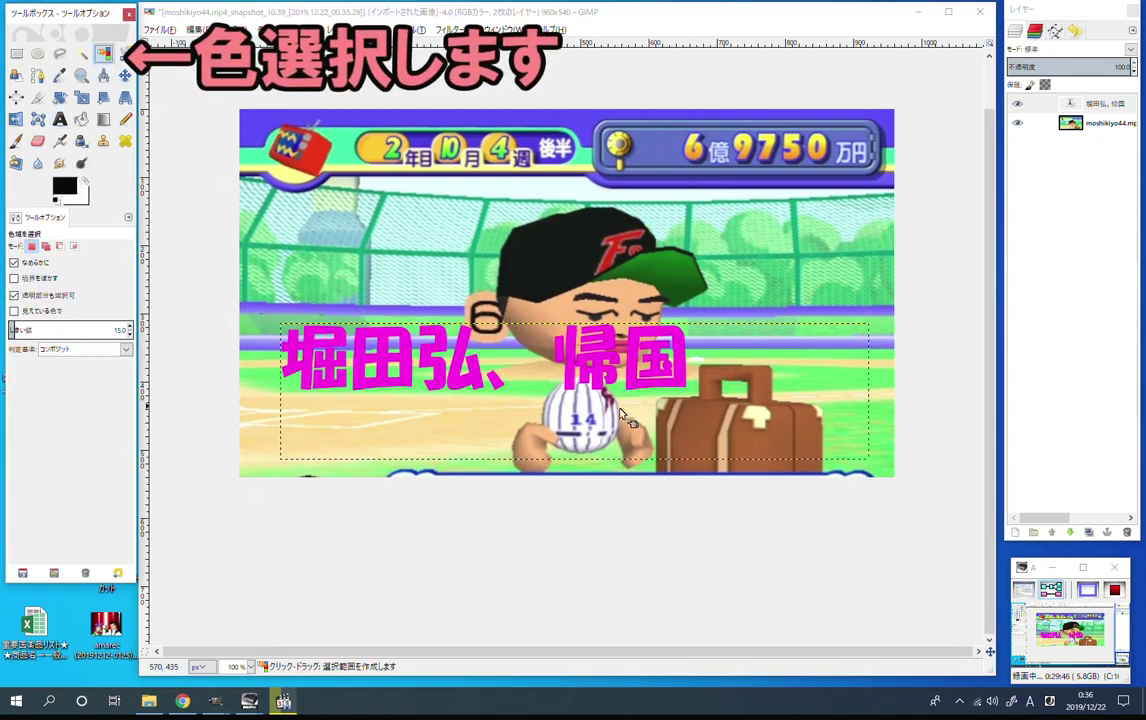
Select the magenta text by colour and add a transparent layer beneath the text layer.
click(400, 362)
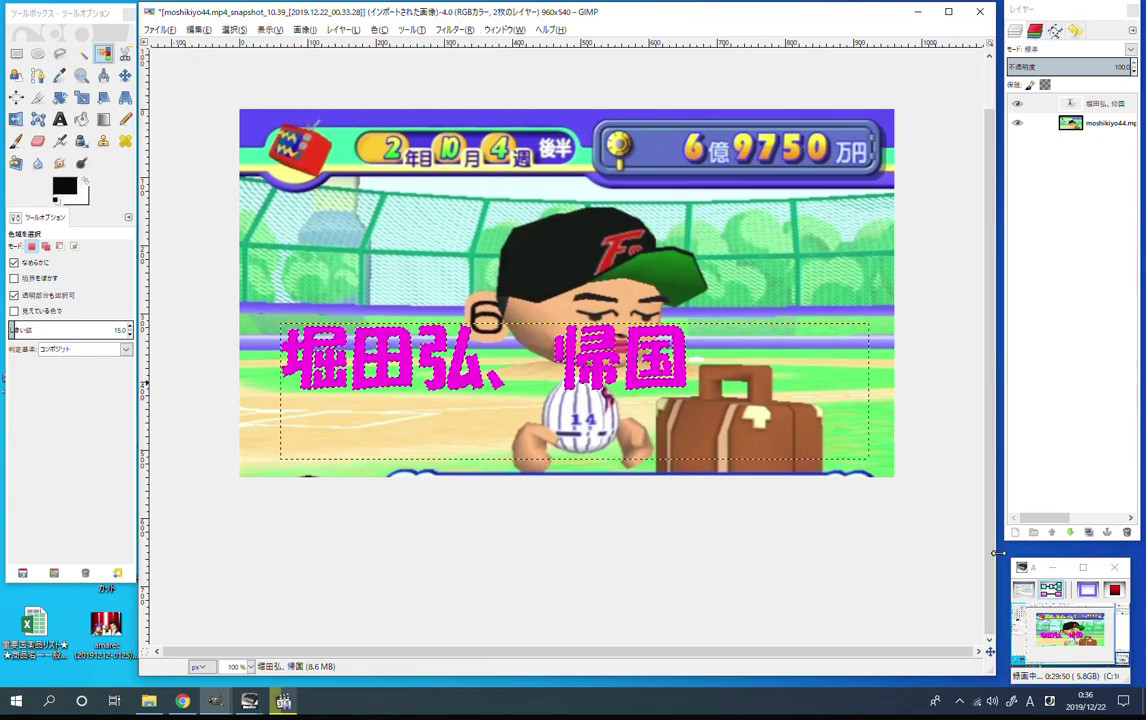
click(1015, 532)
click(1015, 637)
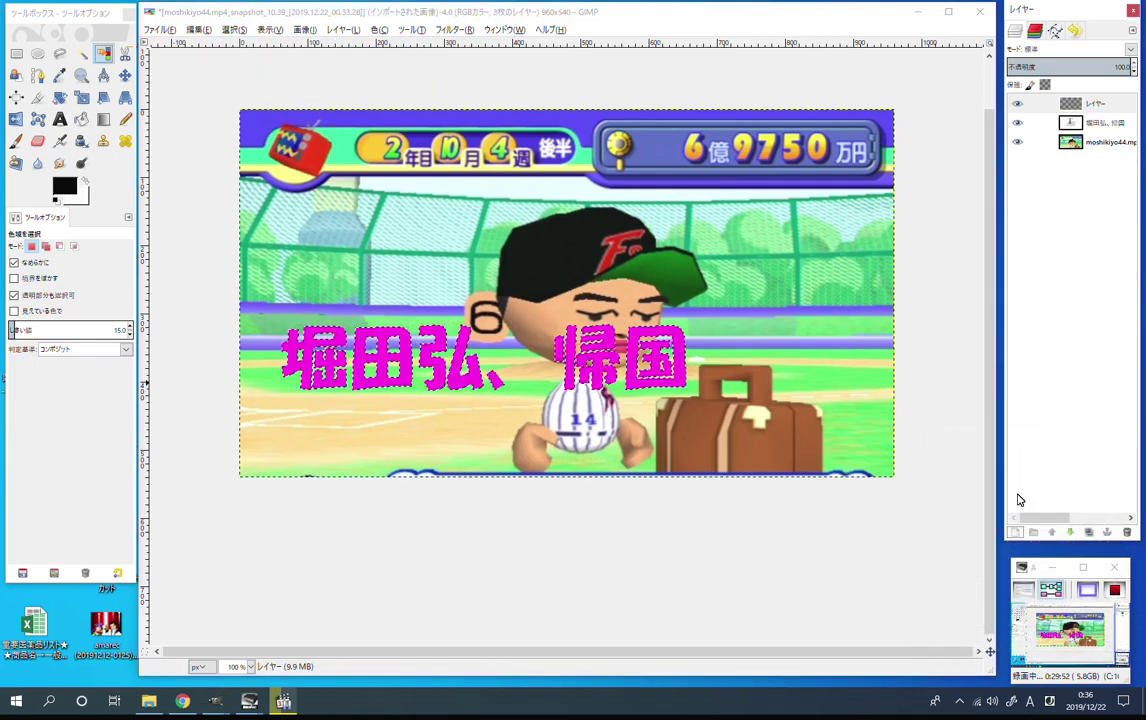
drag(1071, 104, 1108, 130)
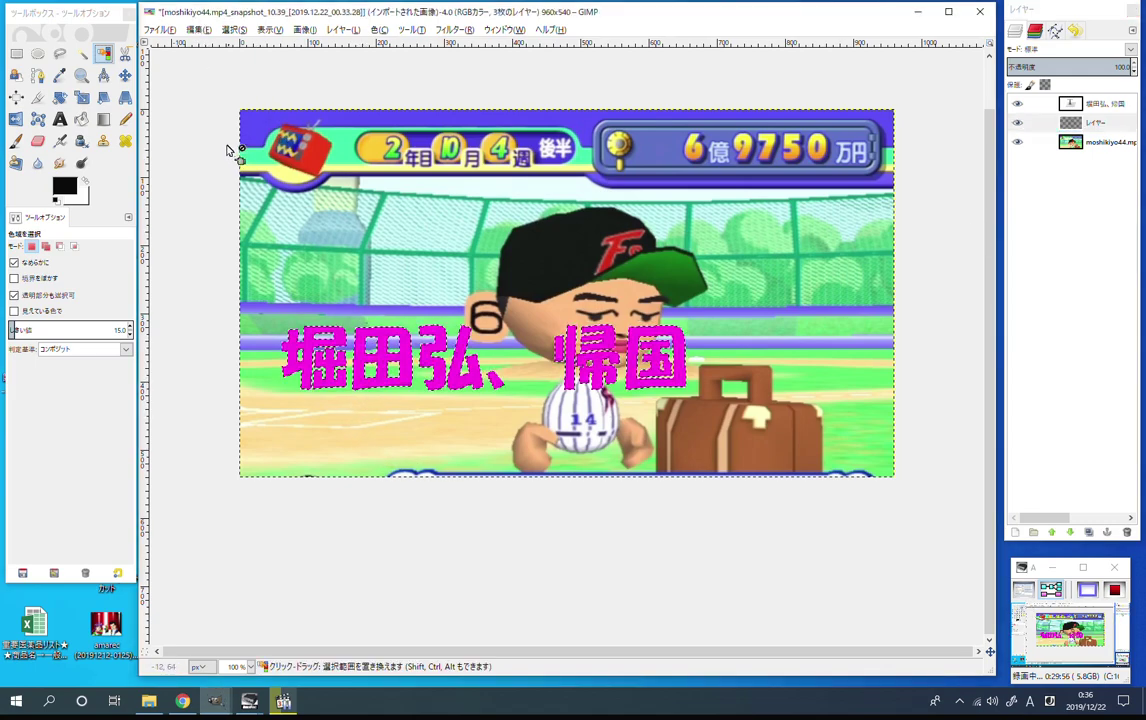
Grow the selection around the letters and fill it with black on the new layer.
click(197, 31)
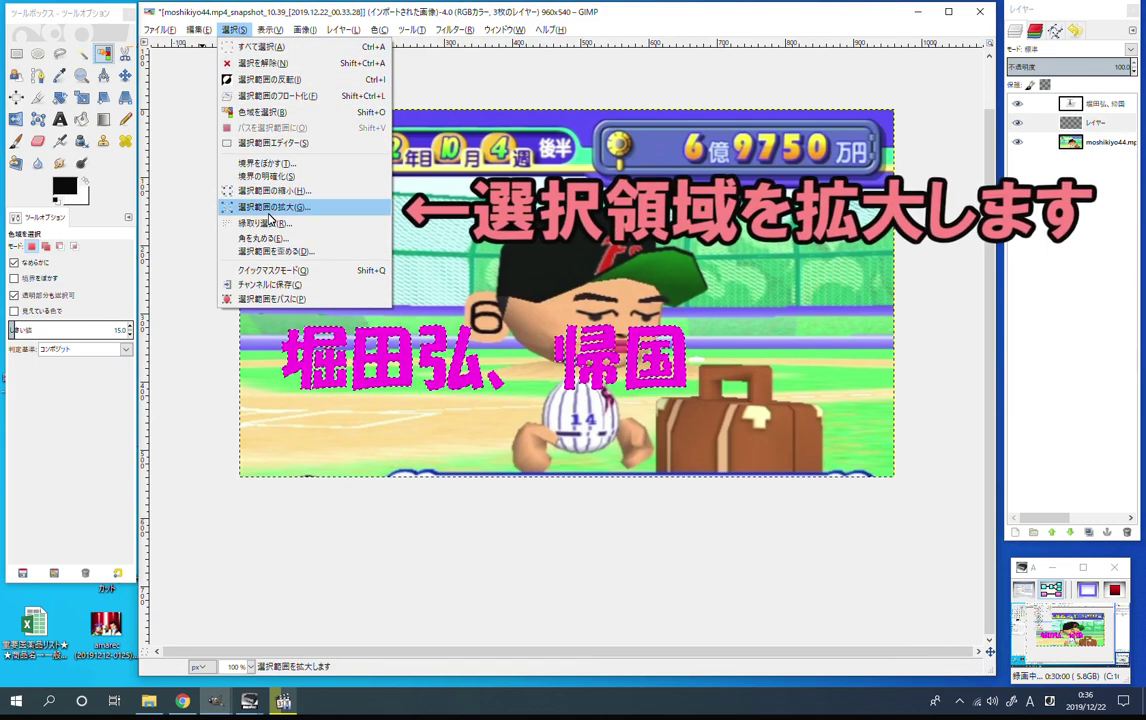
click(272, 206)
click(286, 257)
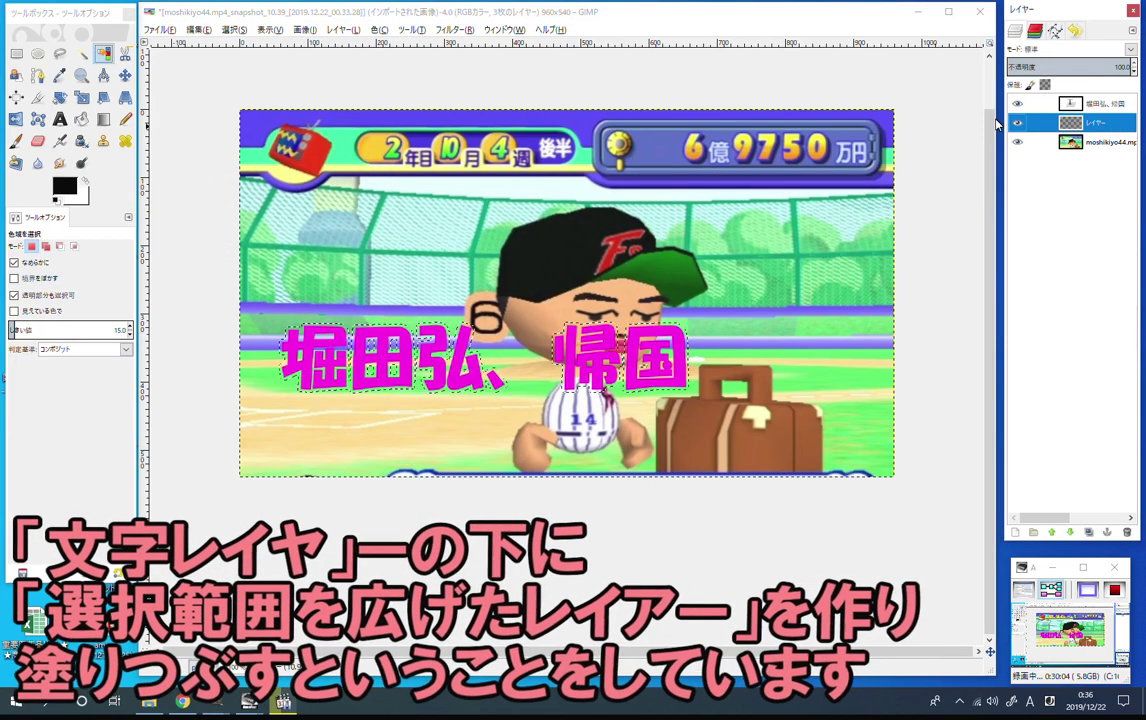
click(197, 29)
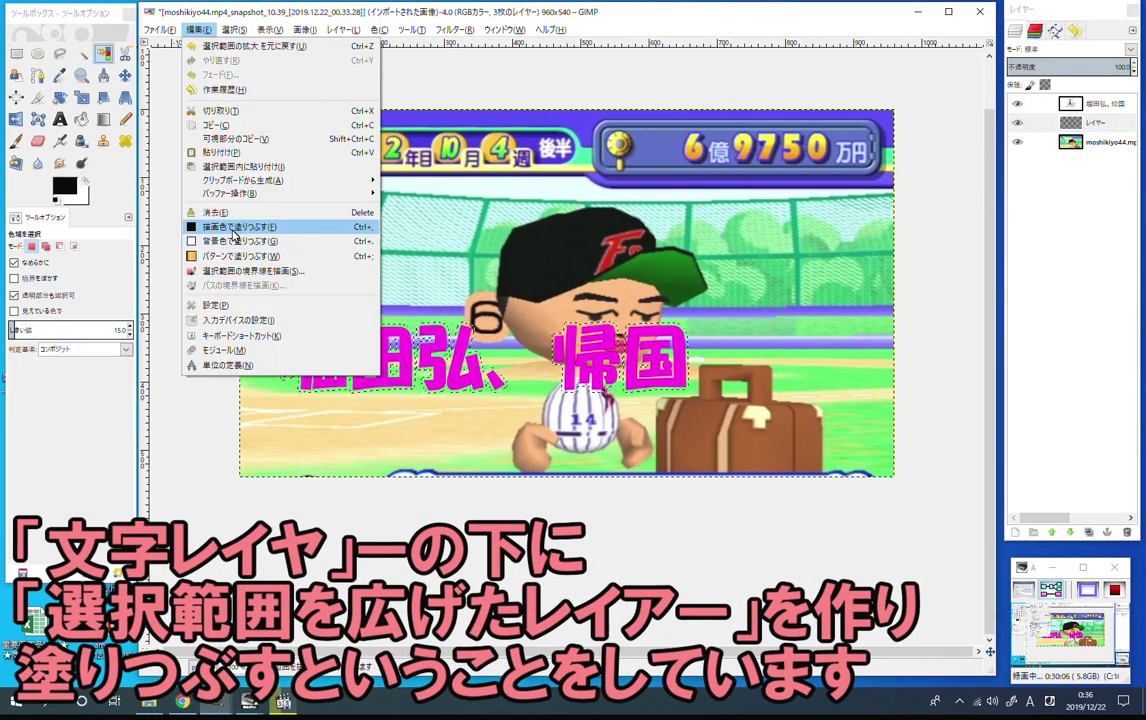
click(226, 227)
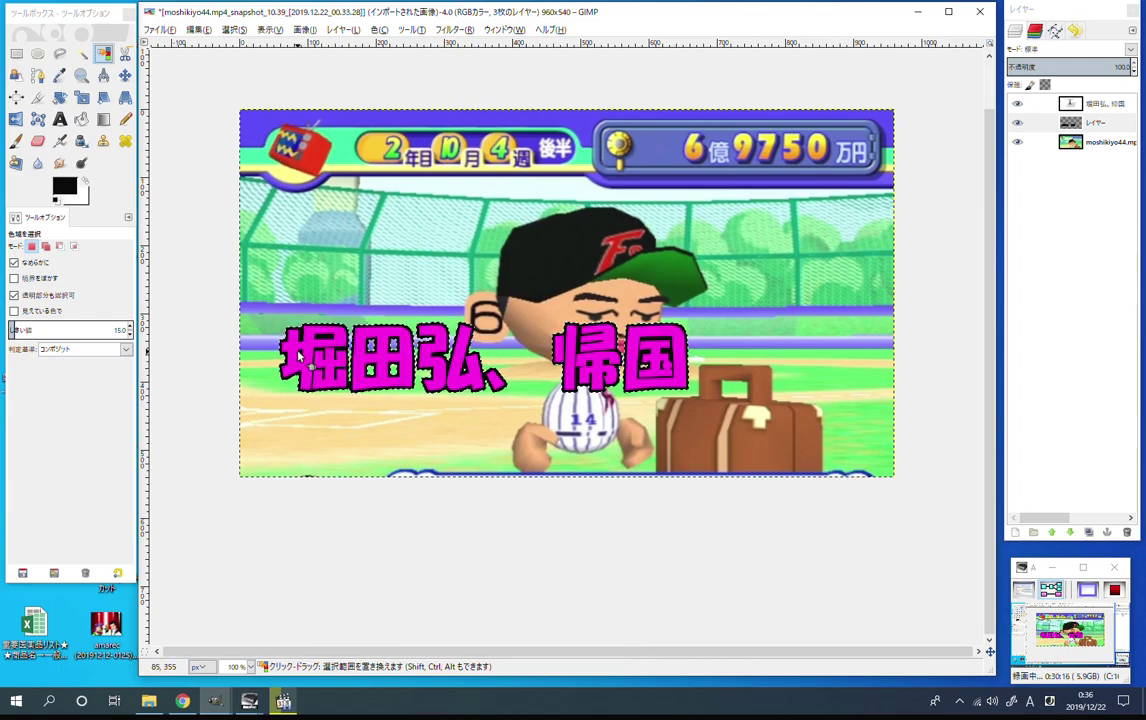
click(1016, 532)
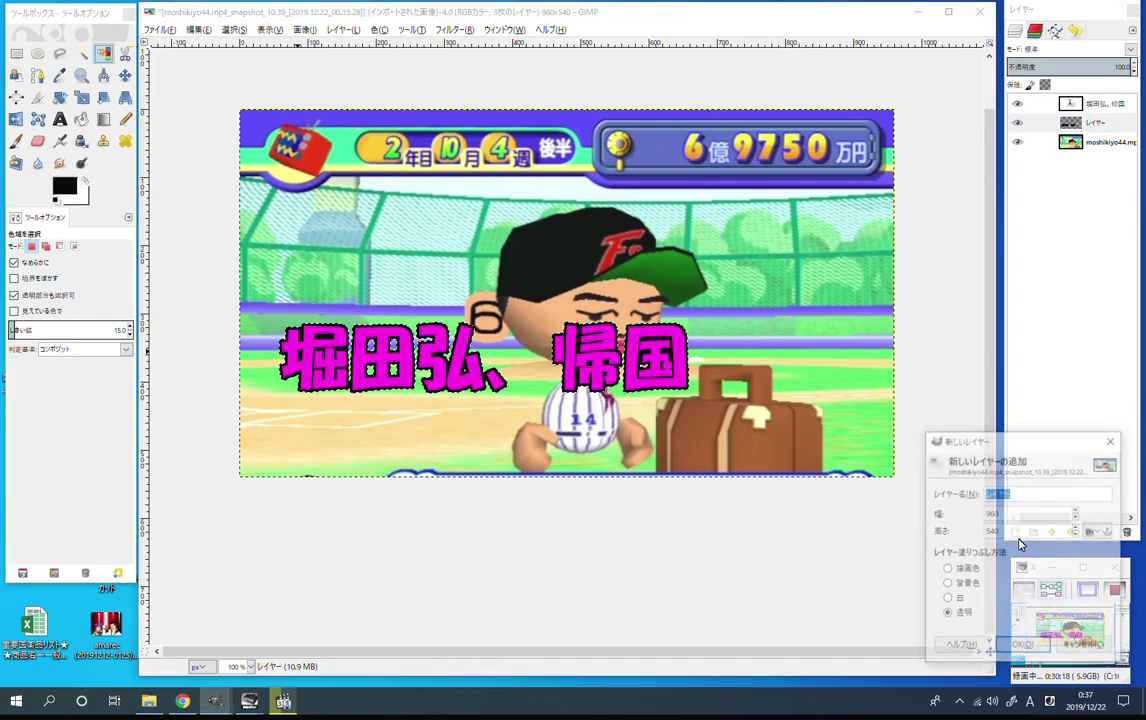
Add a transparent layer below the outline layer and grow the selection further.
click(1020, 644)
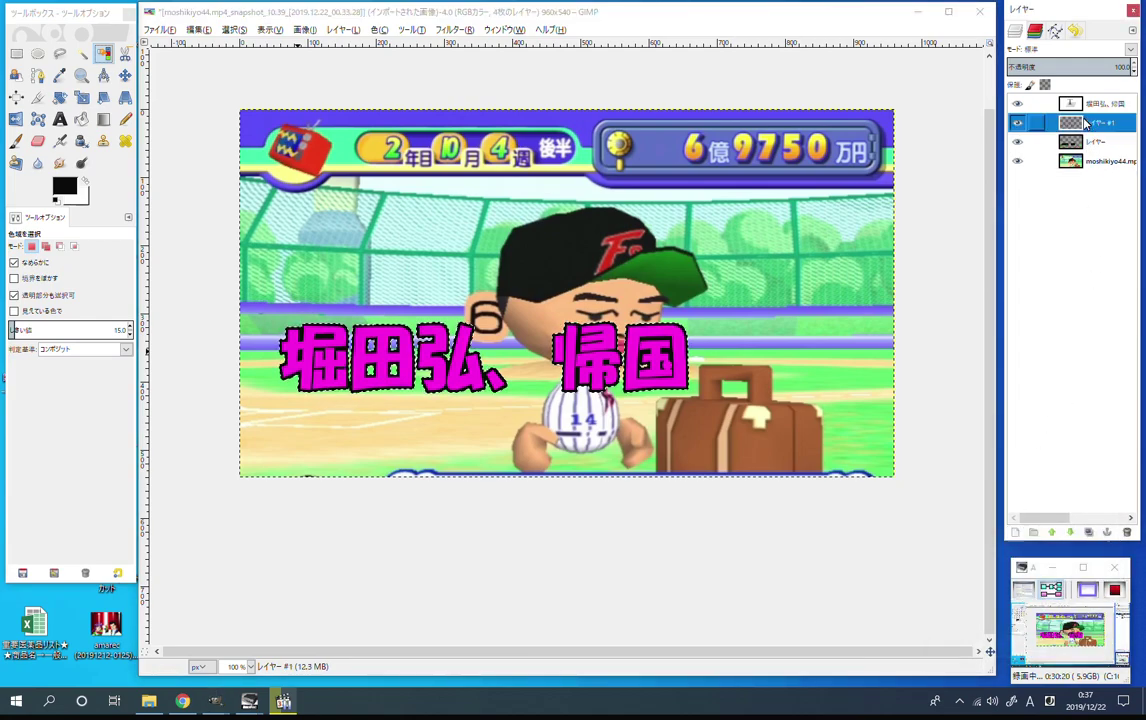
drag(1086, 122, 1090, 148)
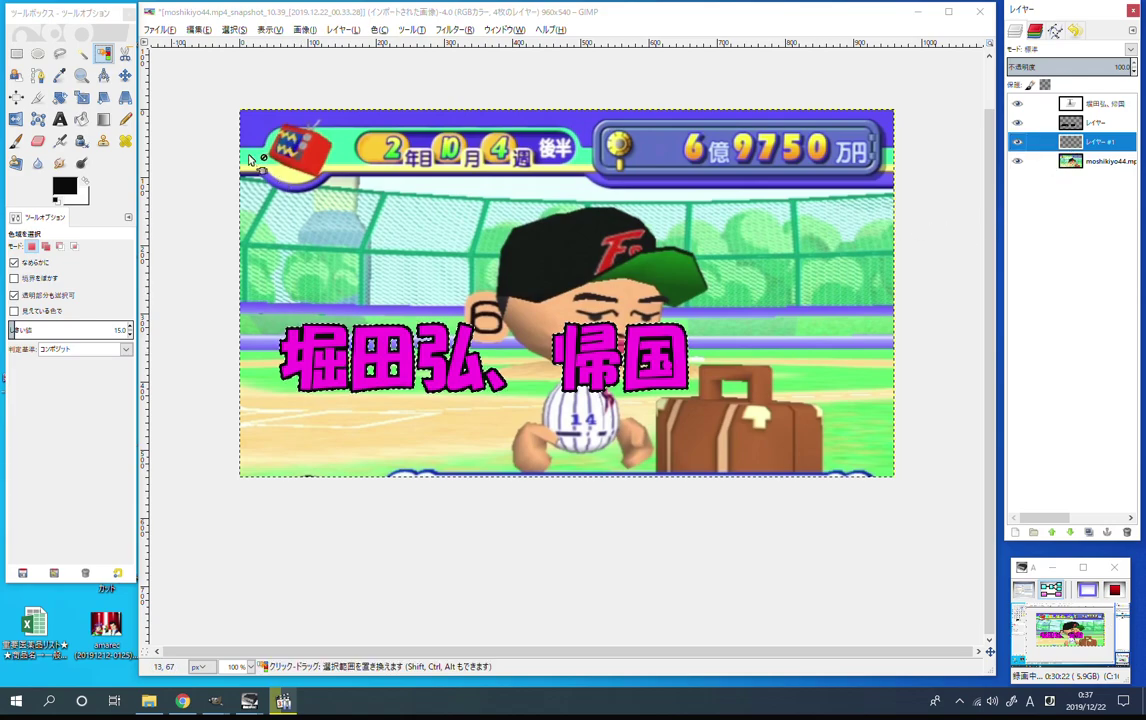
click(234, 29)
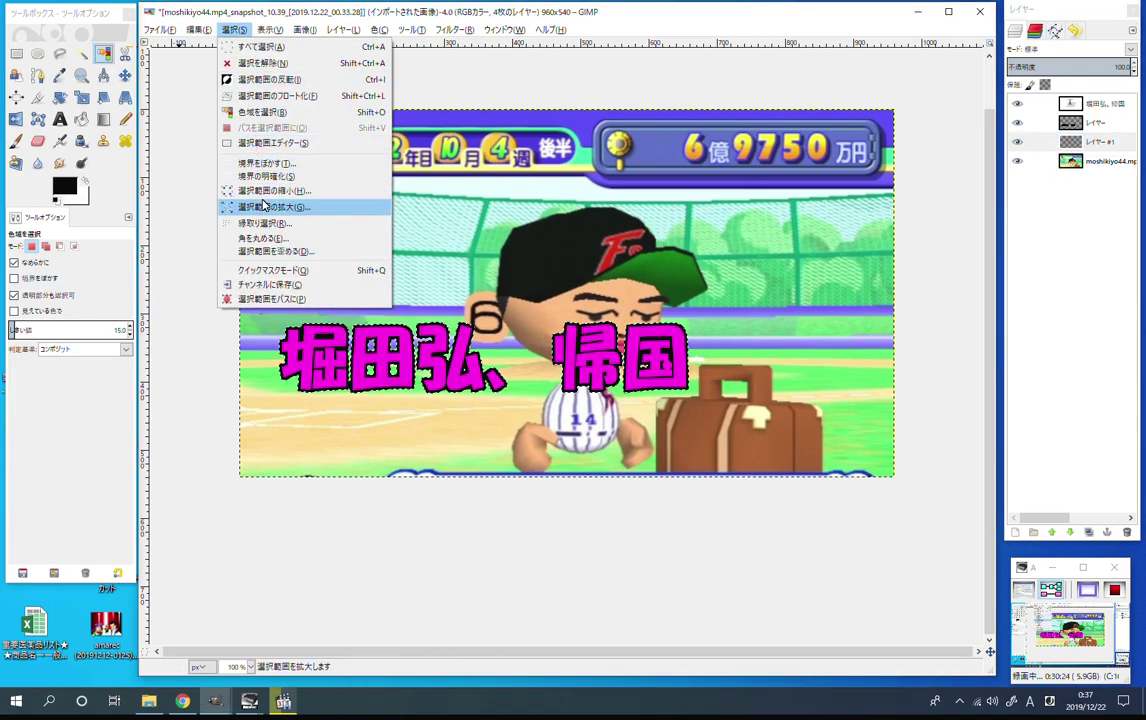
click(265, 206)
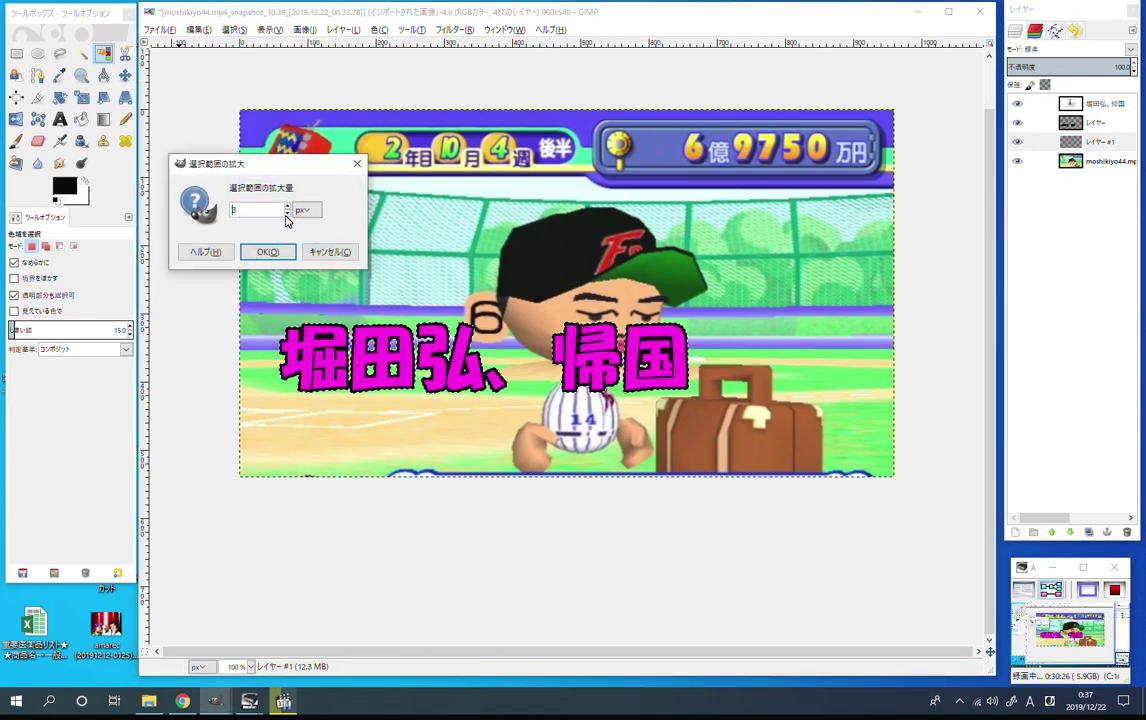
click(267, 251)
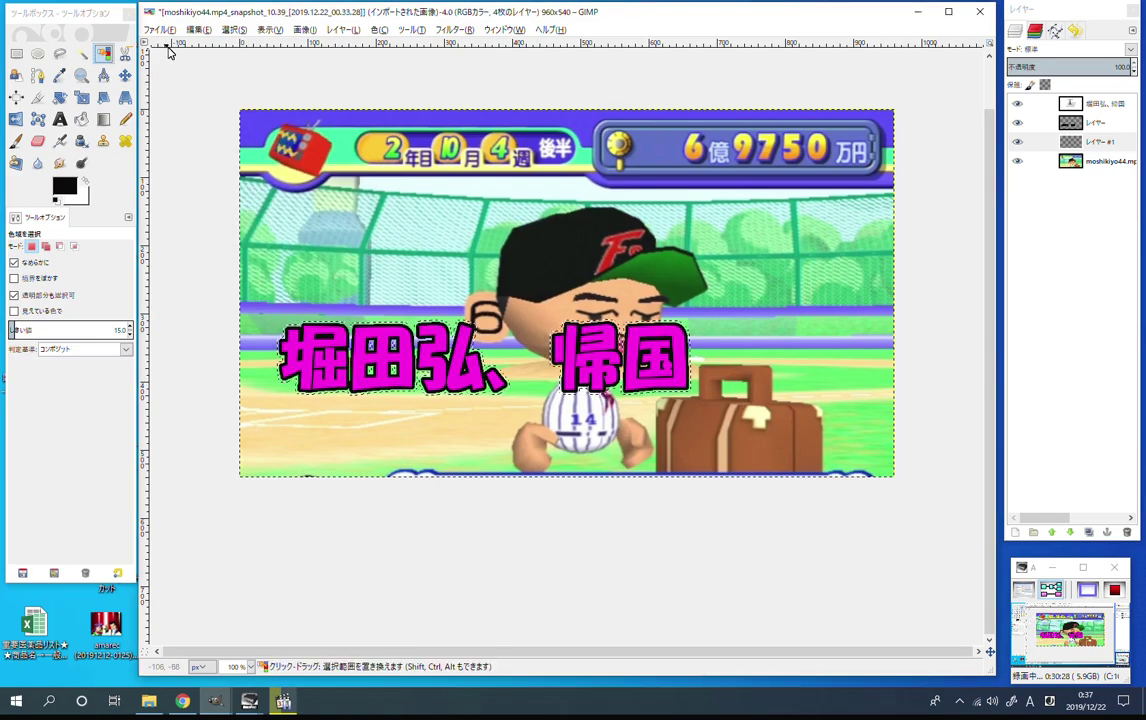
Set the foreground colour to white and fill the grown selection on the new layer.
click(196, 29)
click(89, 203)
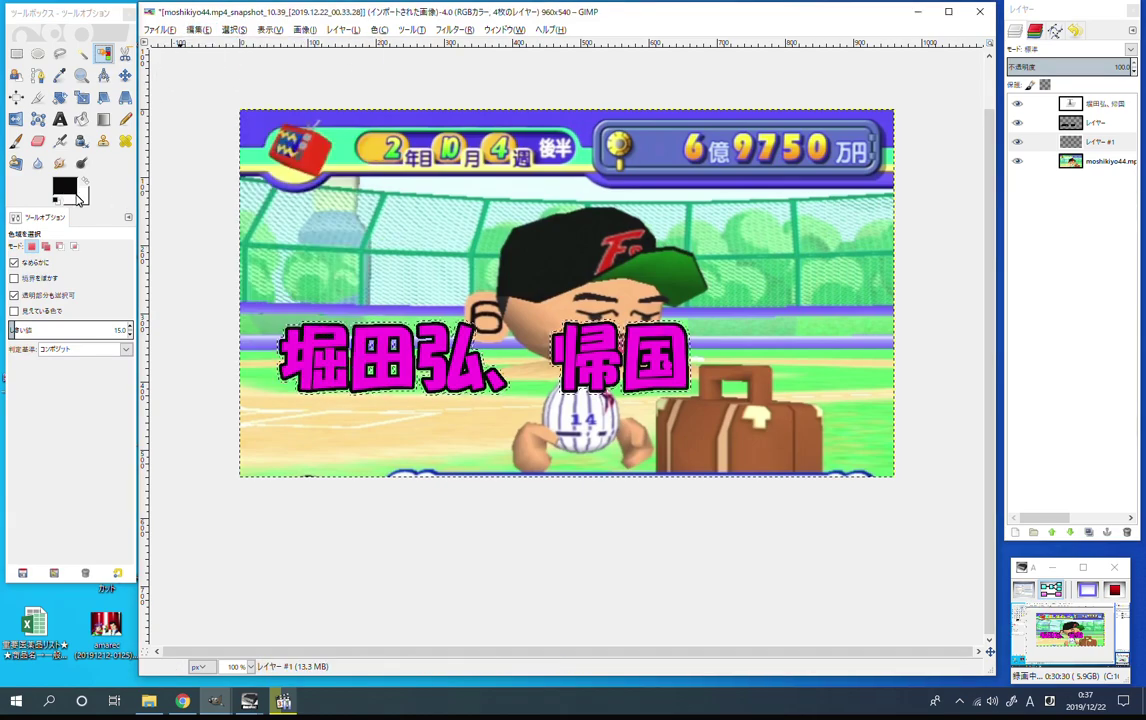
click(65, 186)
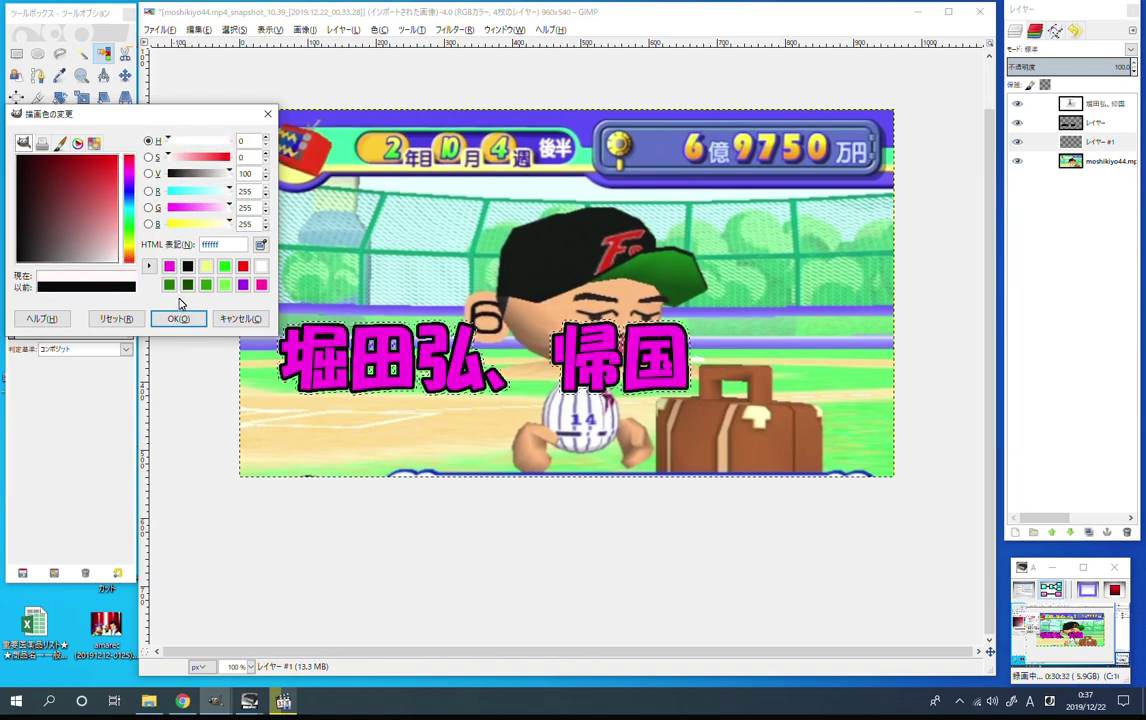
click(169, 267)
click(102, 251)
click(179, 318)
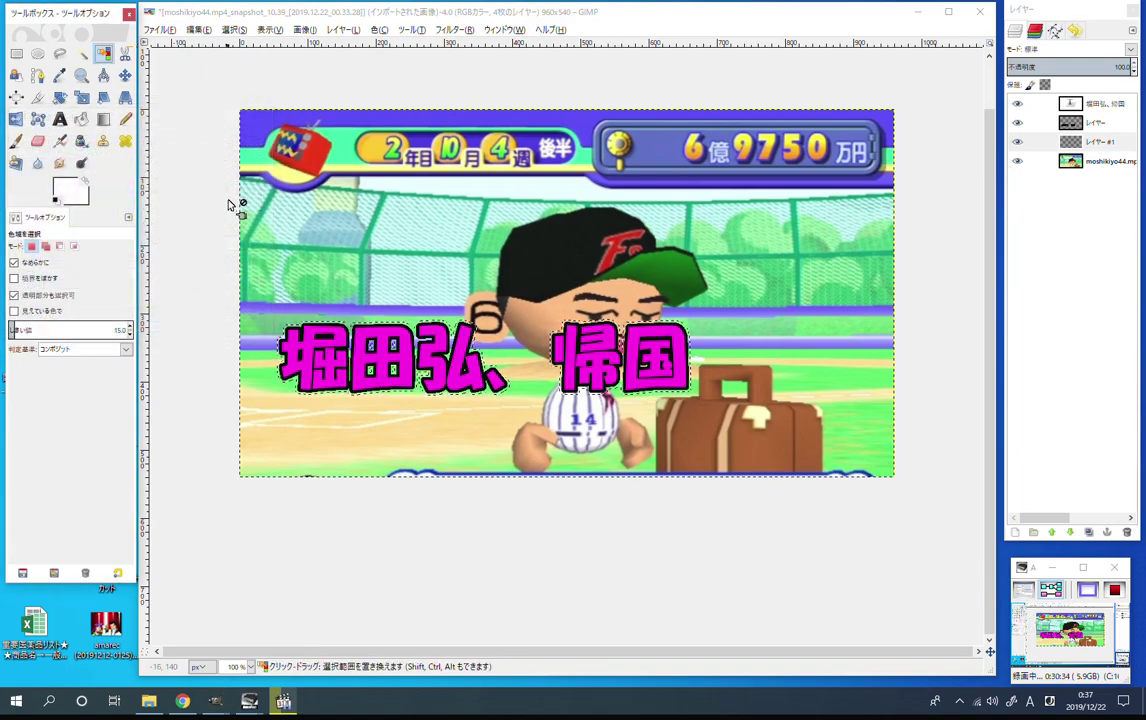
click(197, 29)
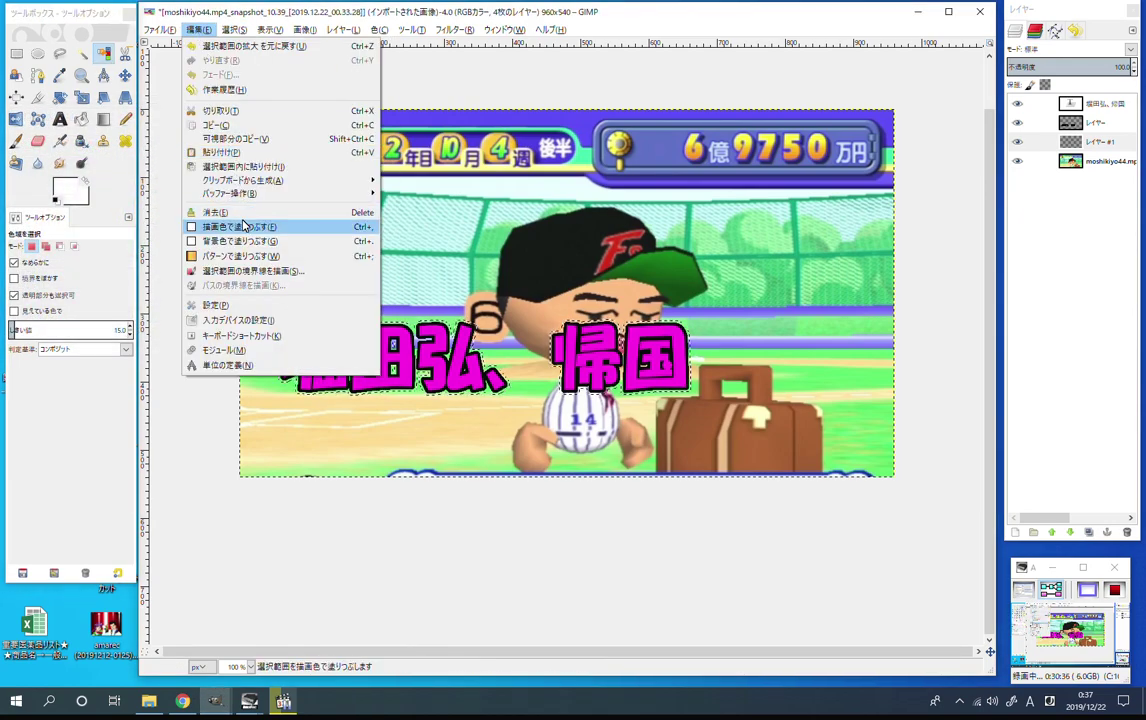
click(243, 226)
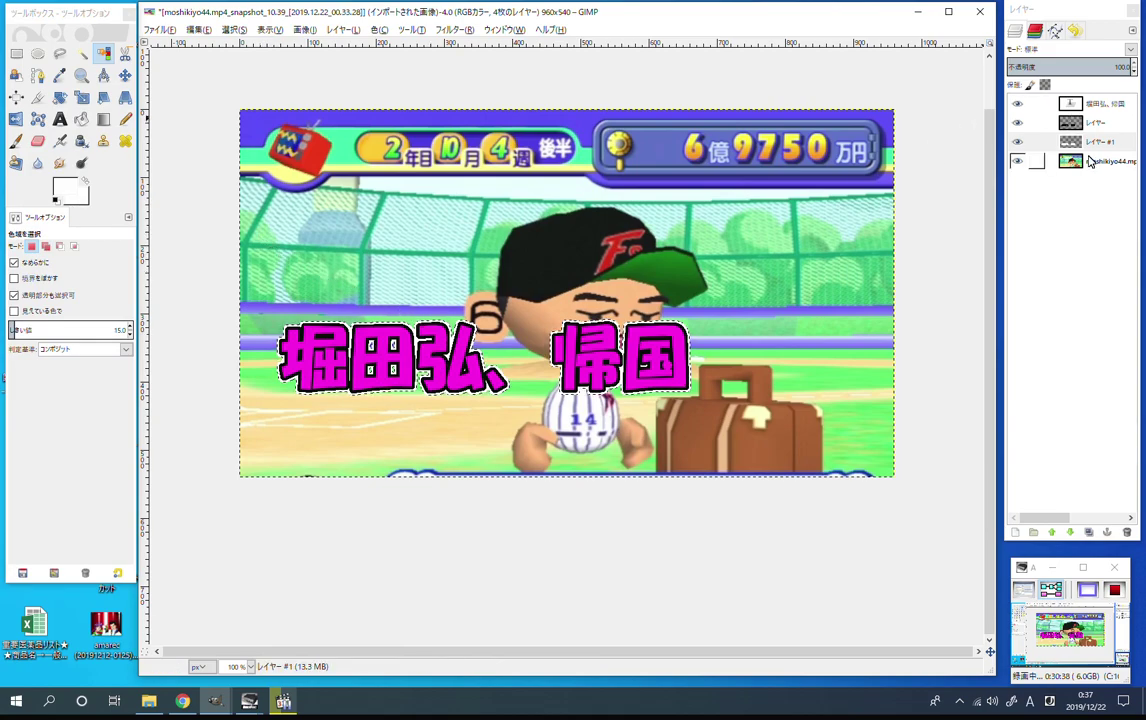
click(1095, 104)
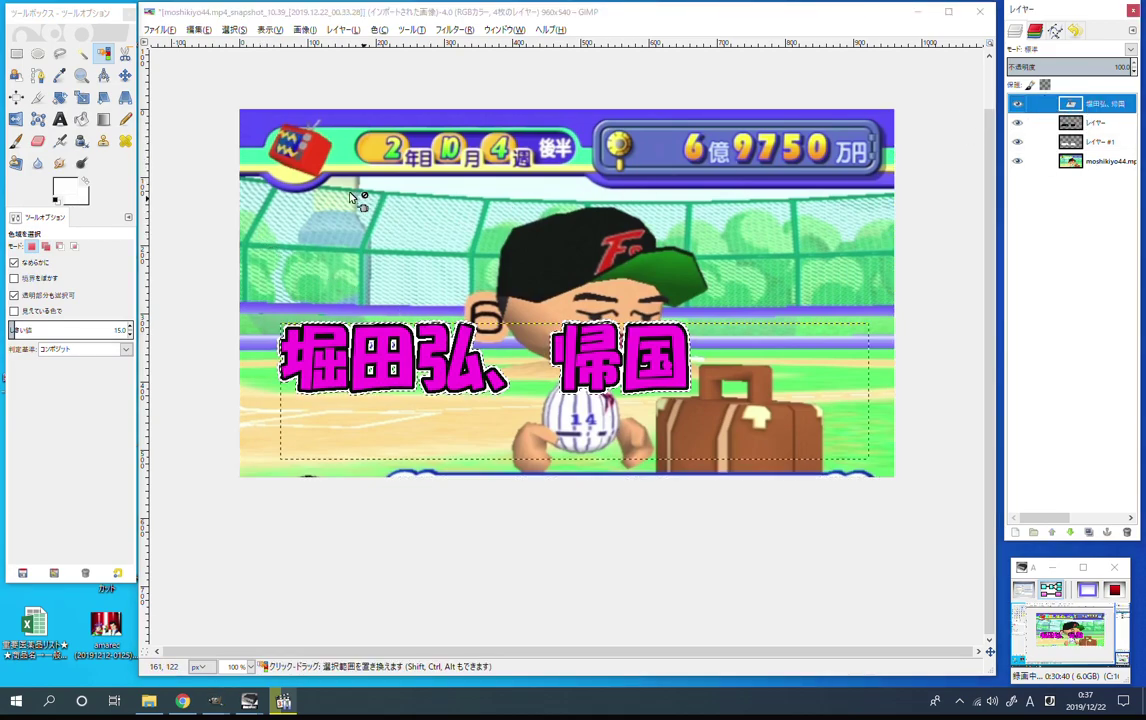
Make the headline letters white and refill the black outline in magenta.
key(t)
click(73, 303)
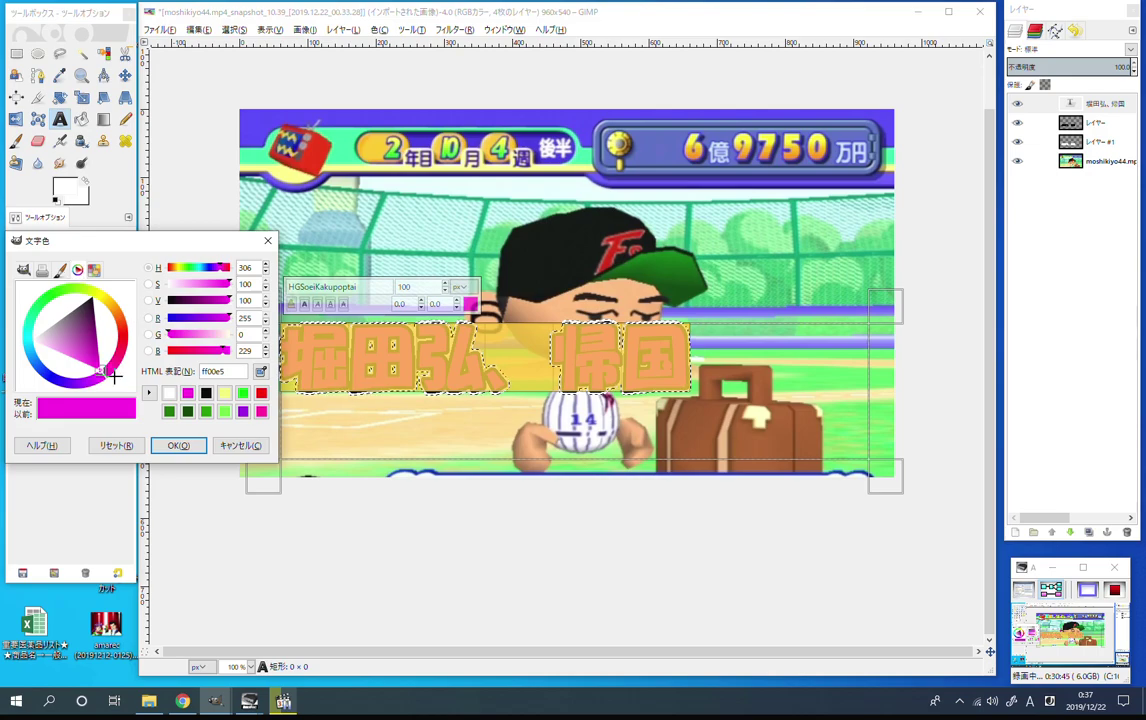
click(178, 445)
click(198, 29)
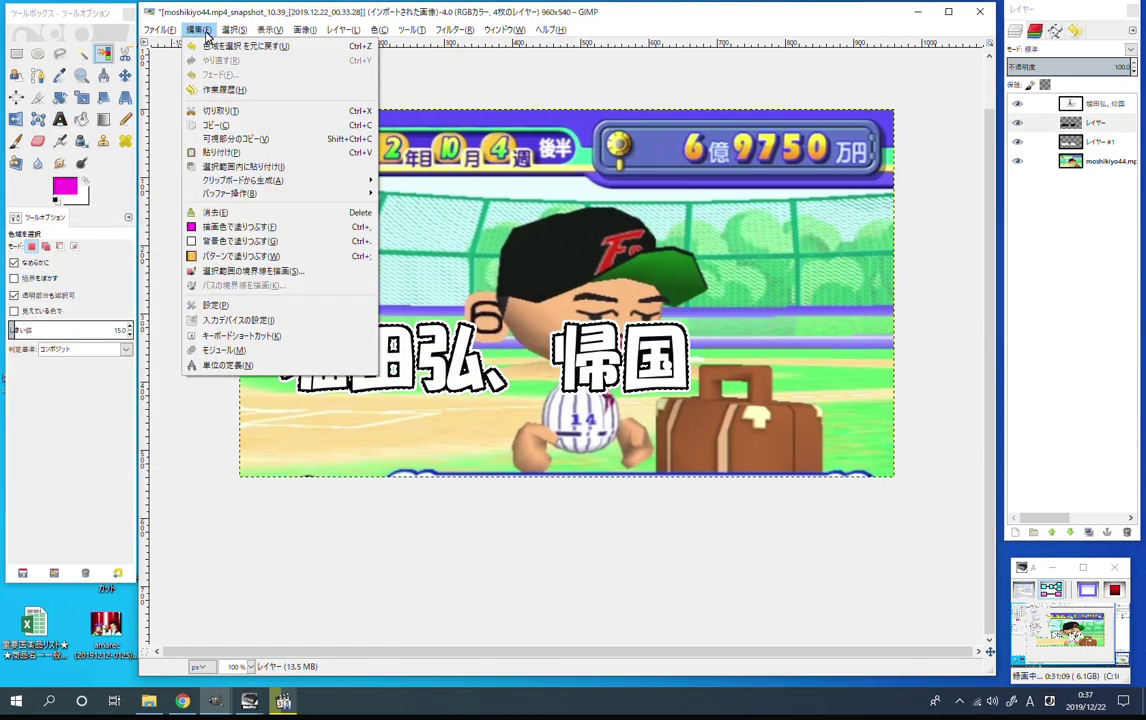
click(245, 227)
Change the selection and select the white letter shapes via the outline and text layers.
click(234, 29)
click(243, 50)
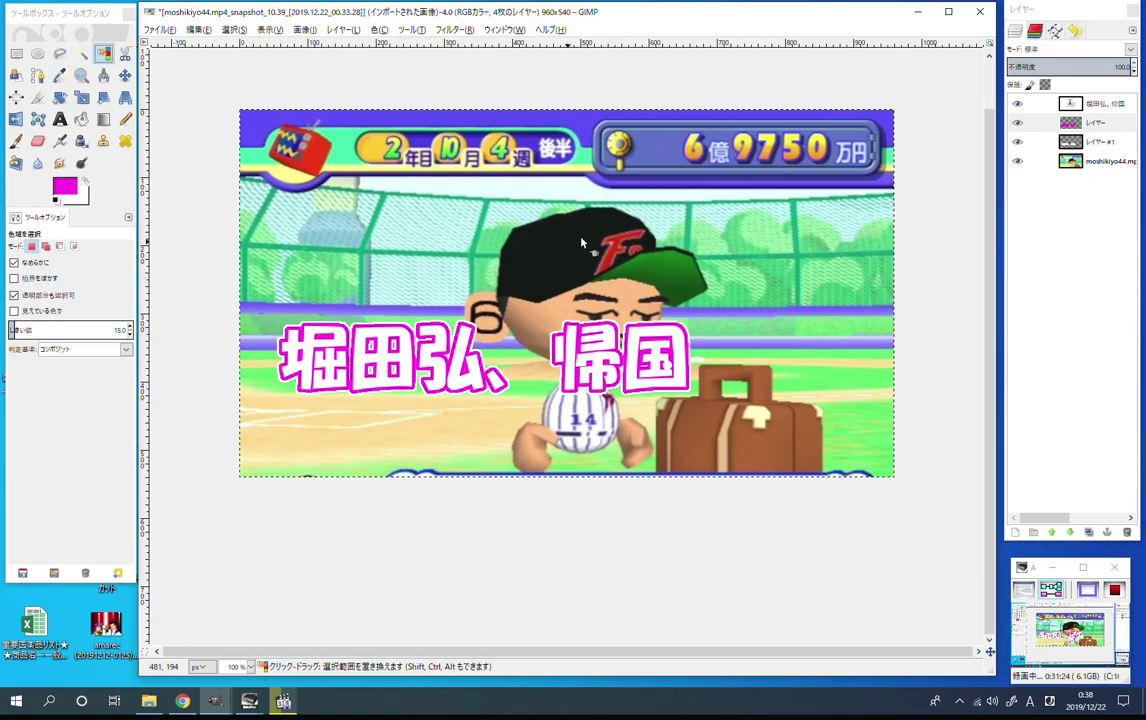
click(1090, 123)
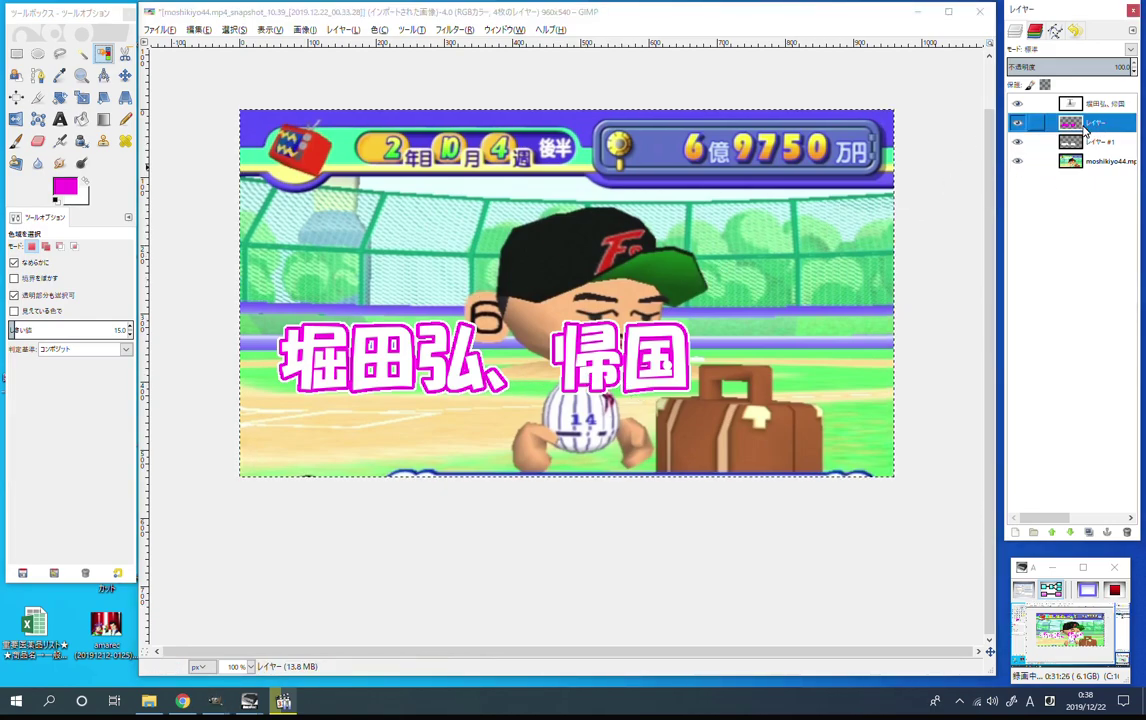
click(1095, 104)
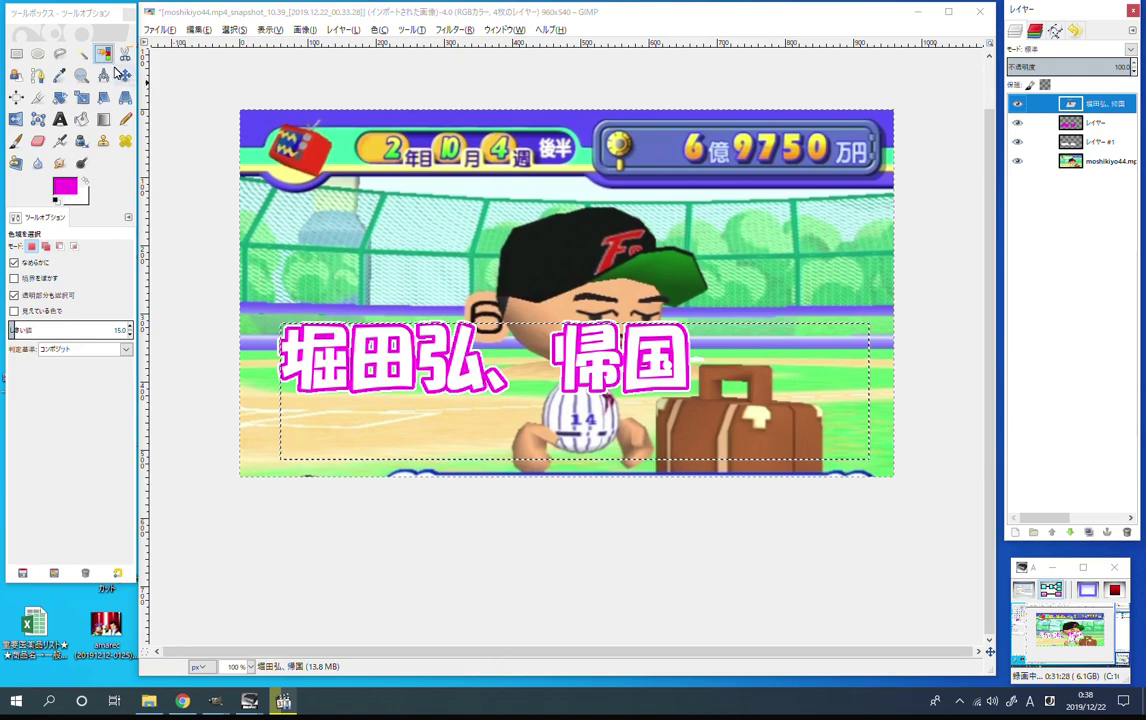
click(1100, 121)
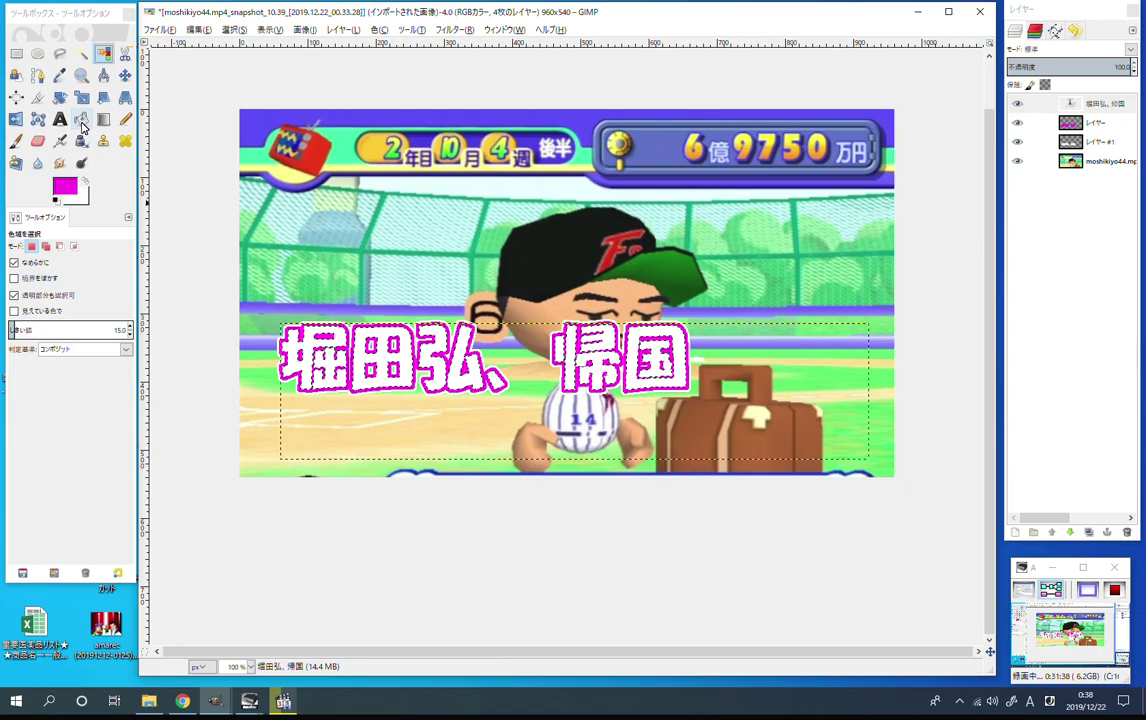
Choose the Golden gradient for the Blend tool and add a new top layer.
click(82, 121)
click(38, 293)
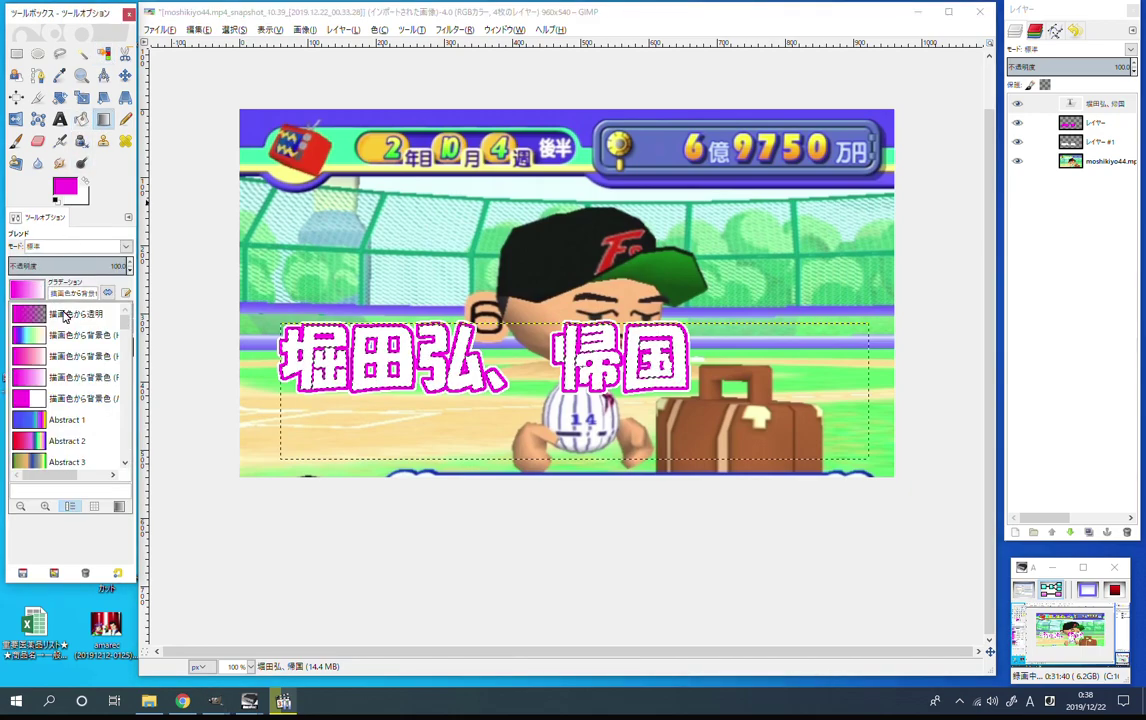
scroll(70, 380, down, 5)
scroll(70, 380, down, 3)
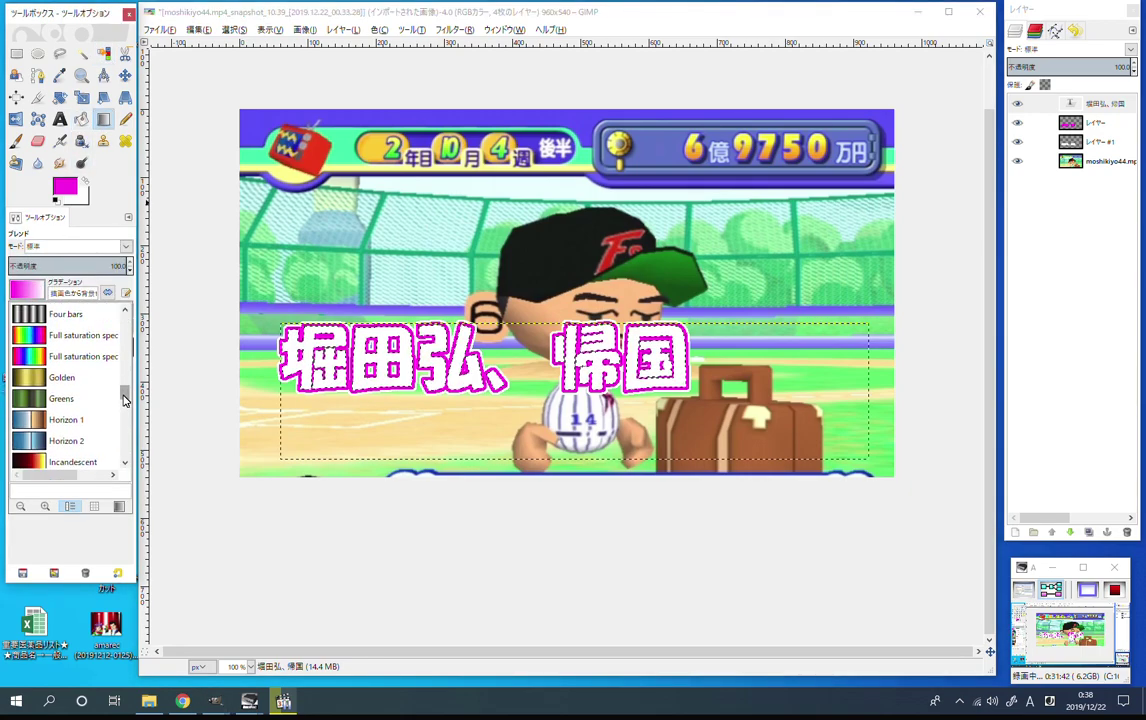
double_click(81, 413)
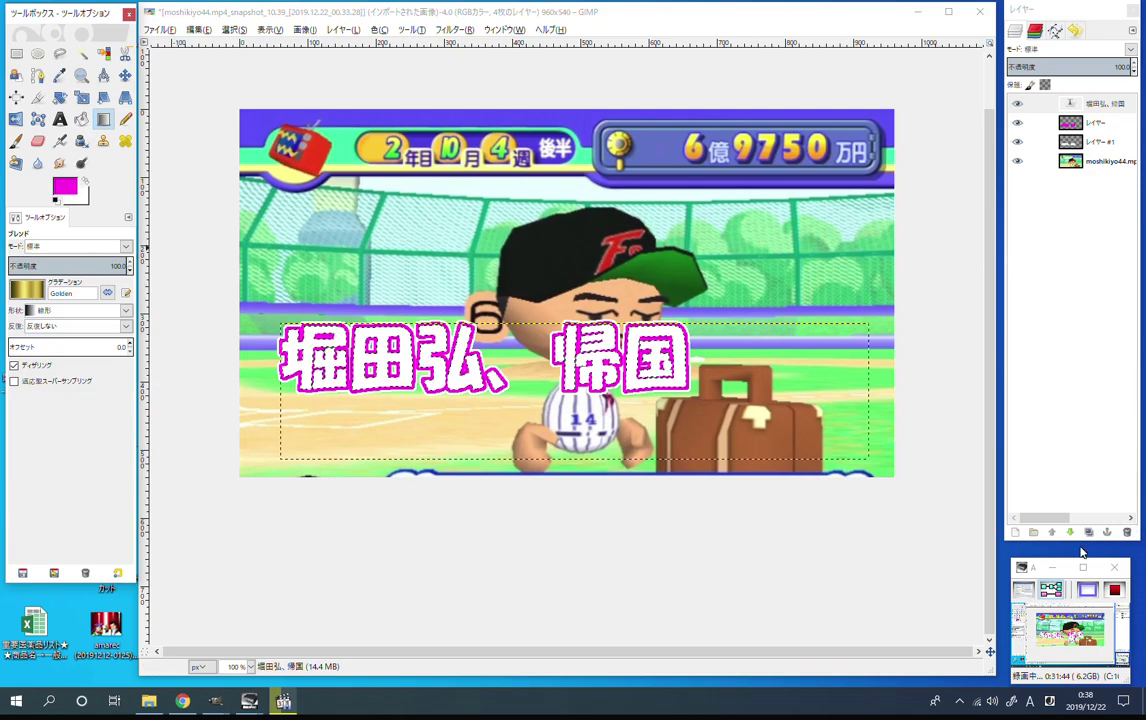
click(1015, 532)
click(1018, 635)
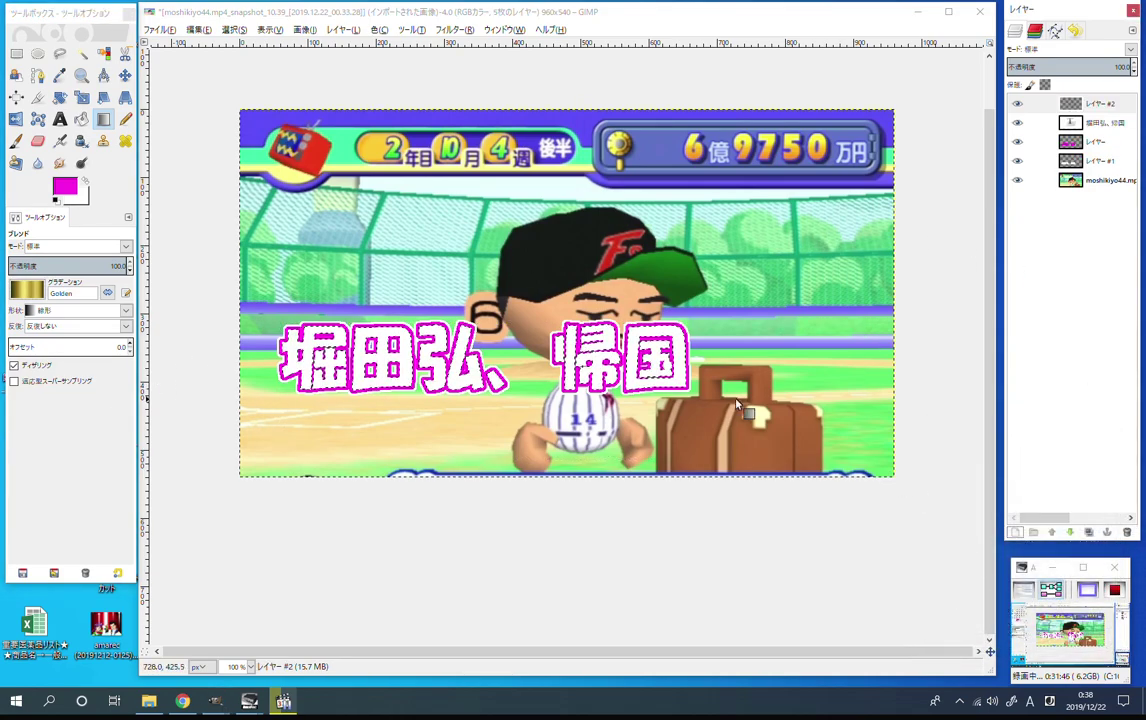
Drag the Golden gradient across the selected letters, redrawing it until it looks right.
drag(404, 302, 465, 400)
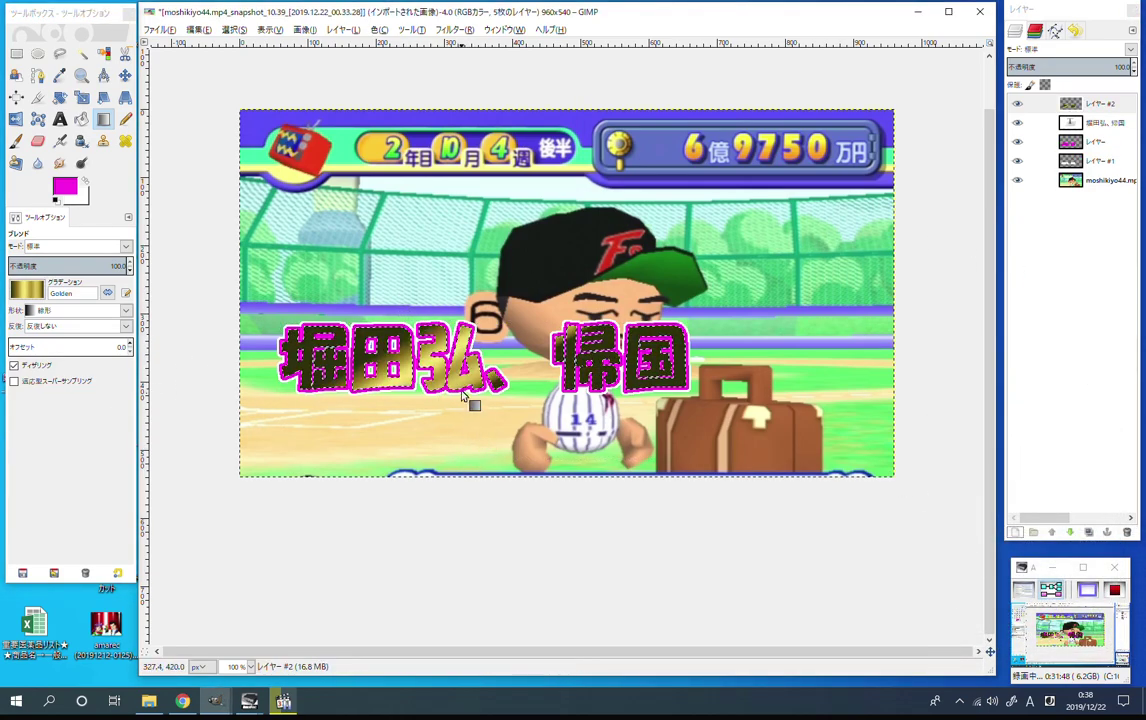
drag(401, 312, 467, 400)
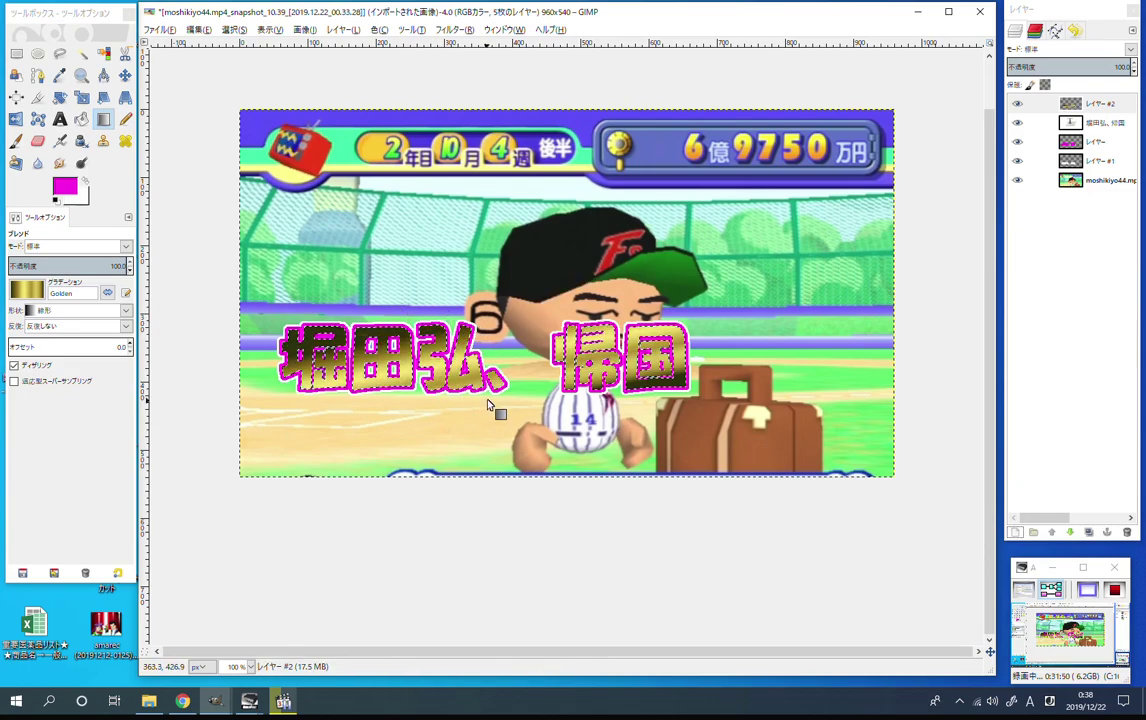
mouse_move(467, 400)
mouse_down()
mouse_move(449, 369)
mouse_move(460, 395)
mouse_up()
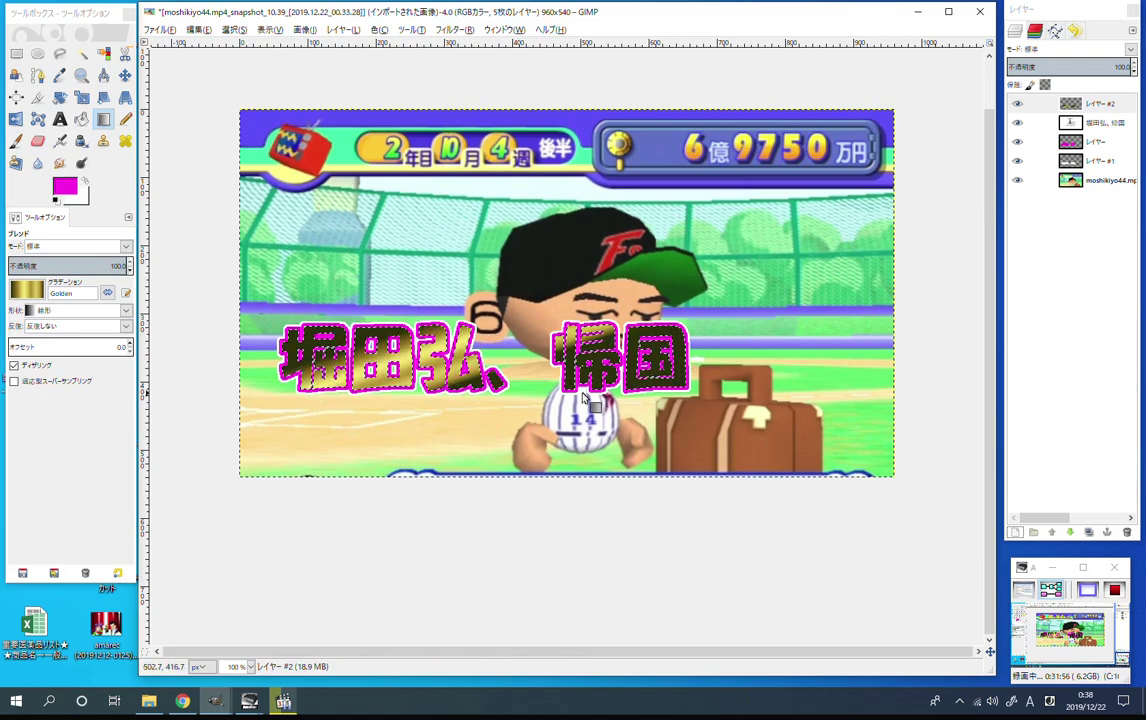
mouse_move(488, 334)
mouse_down()
mouse_move(464, 413)
mouse_move(461, 392)
mouse_up()
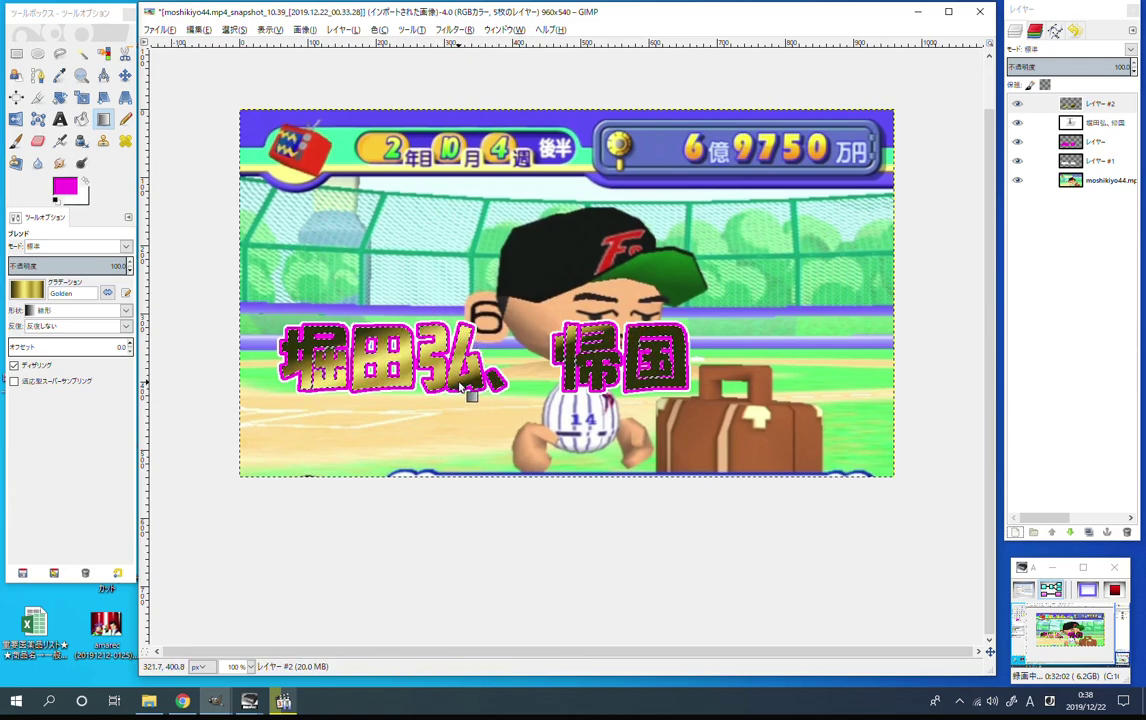
drag(460, 384, 478, 387)
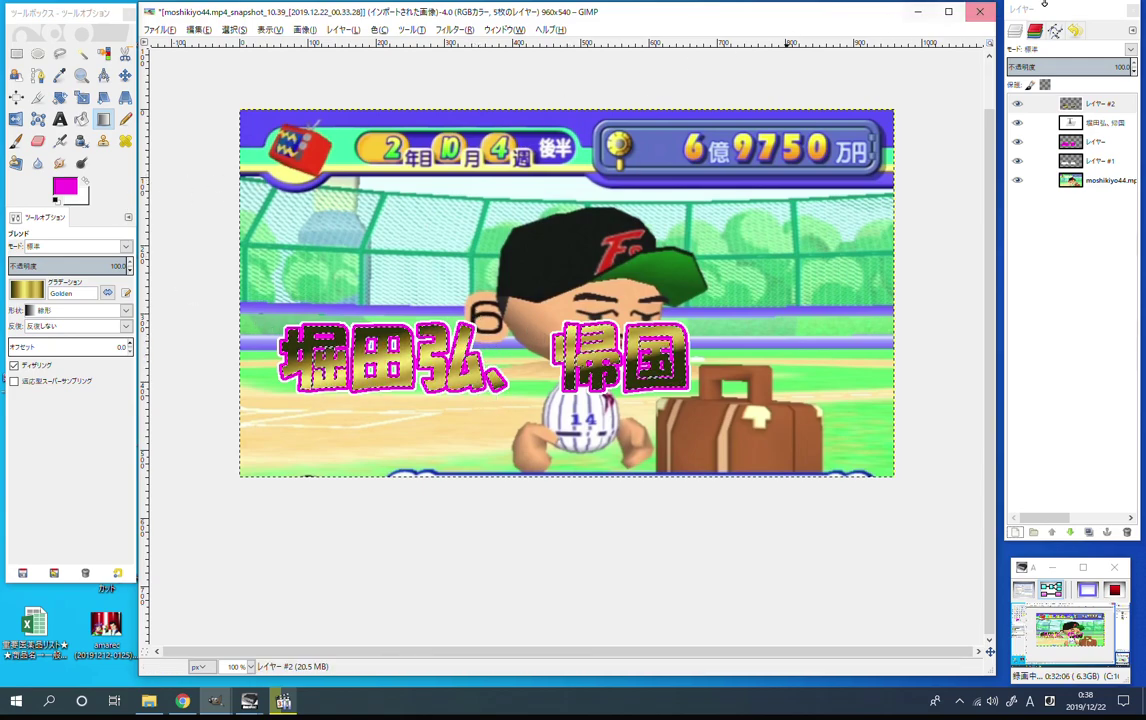
Select the pink outline layer, clear the selection, and link the headline layers together.
click(1127, 70)
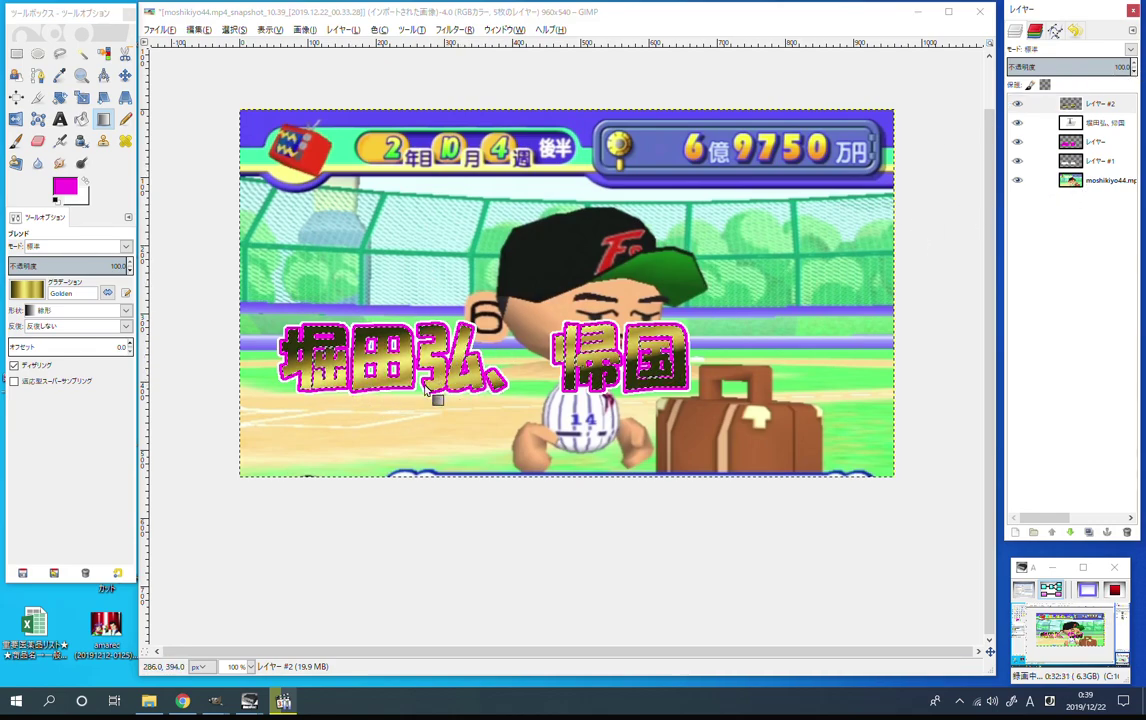
click(1060, 143)
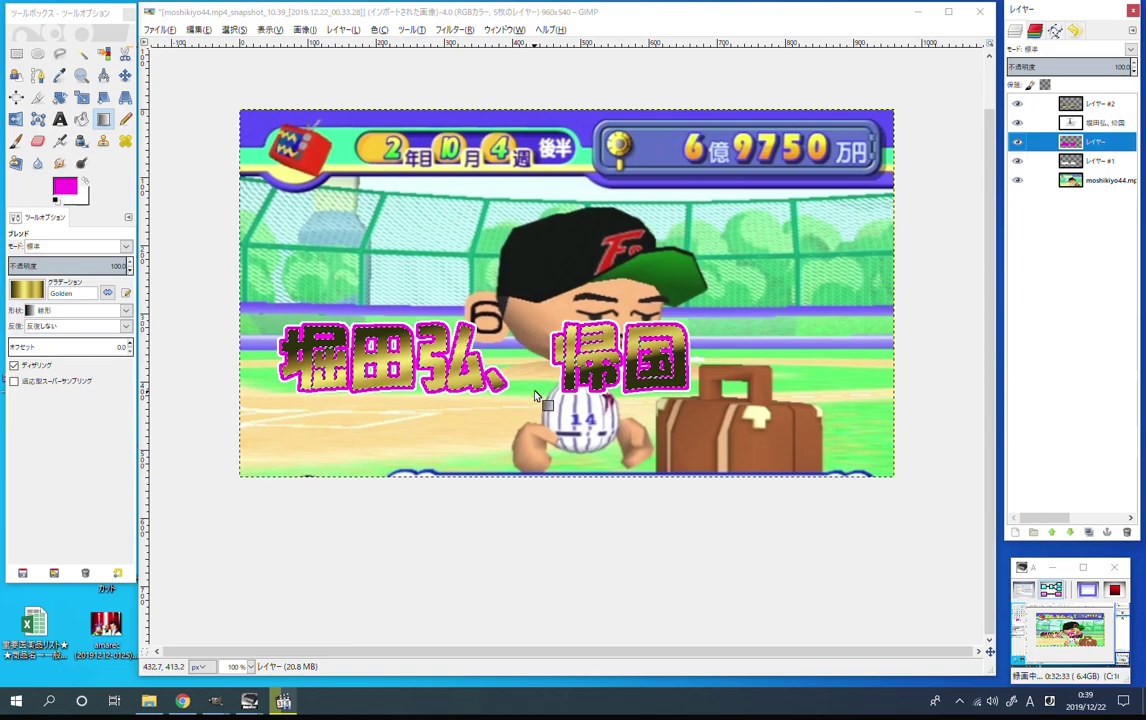
click(234, 29)
click(250, 61)
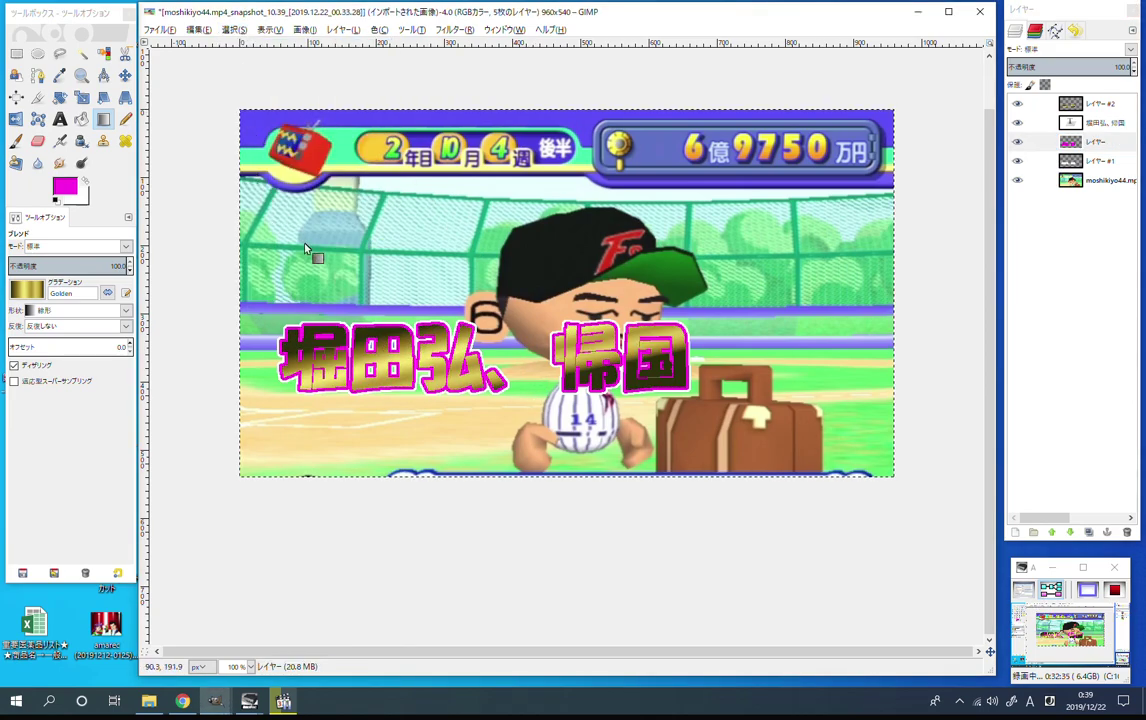
click(1036, 160)
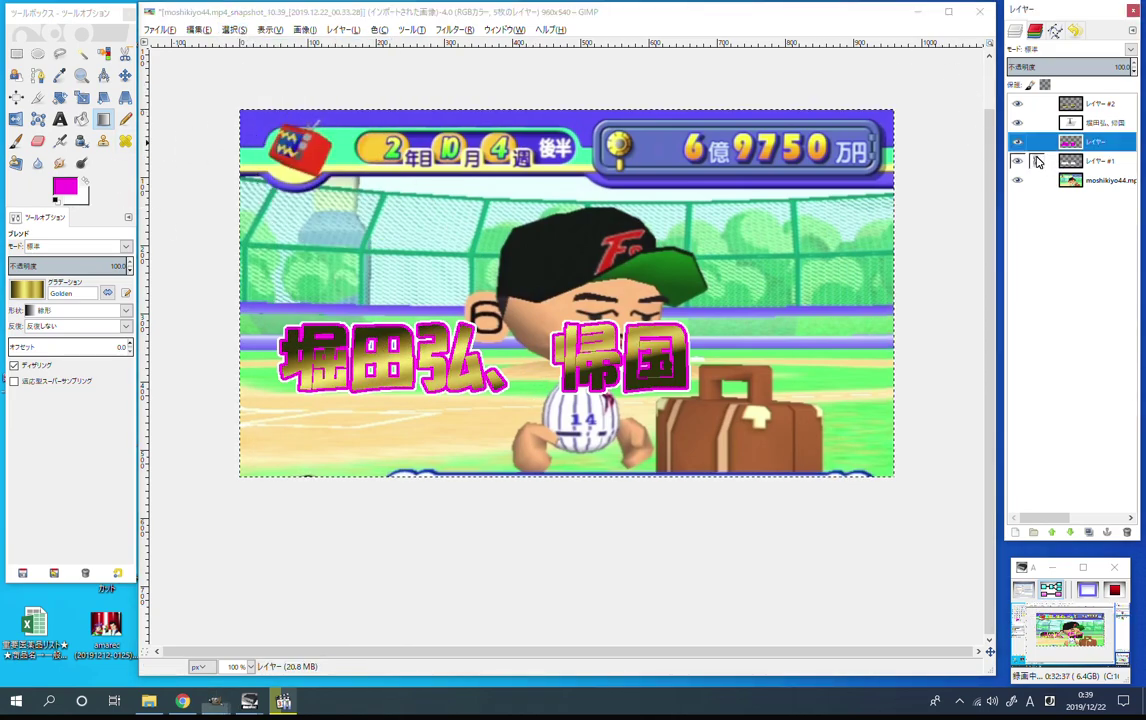
Nudge the linked headline into alignment over the player with the Move tool.
click(124, 75)
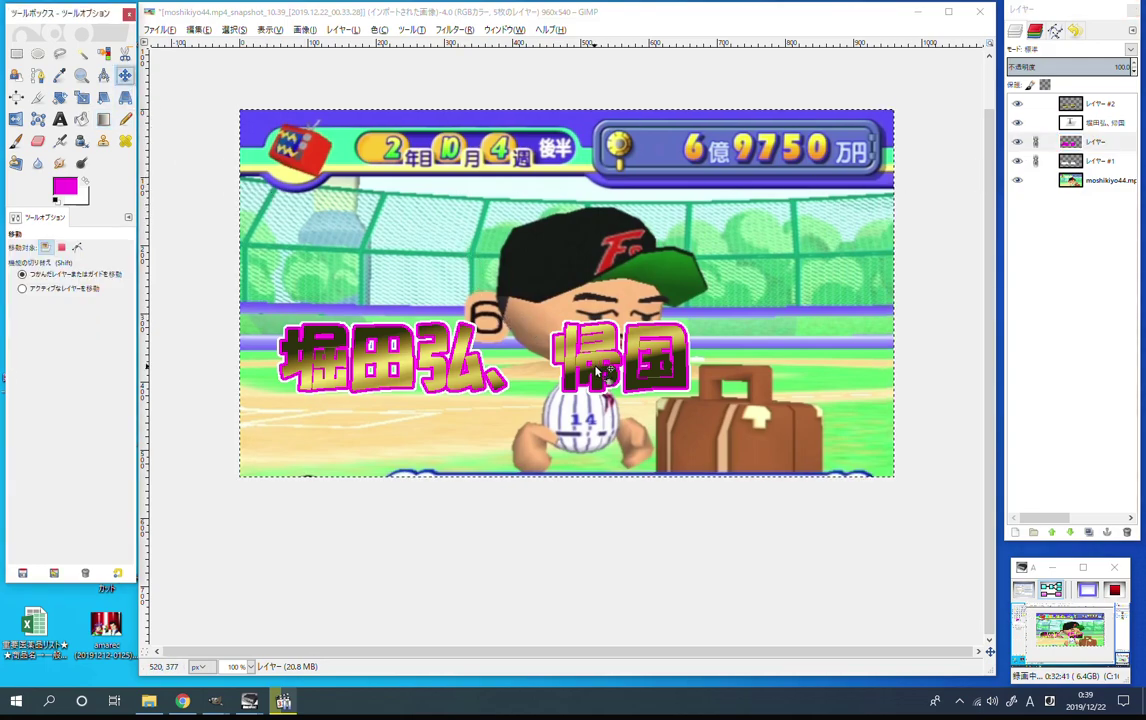
drag(596, 372, 597, 366)
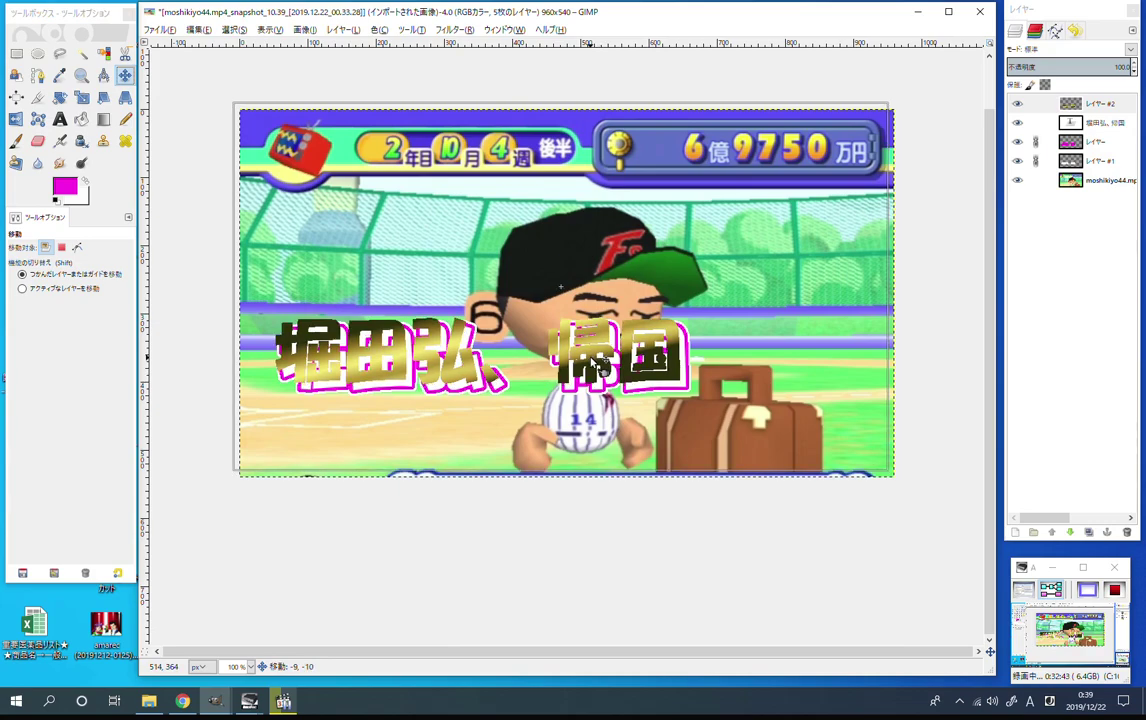
drag(596, 363, 601, 366)
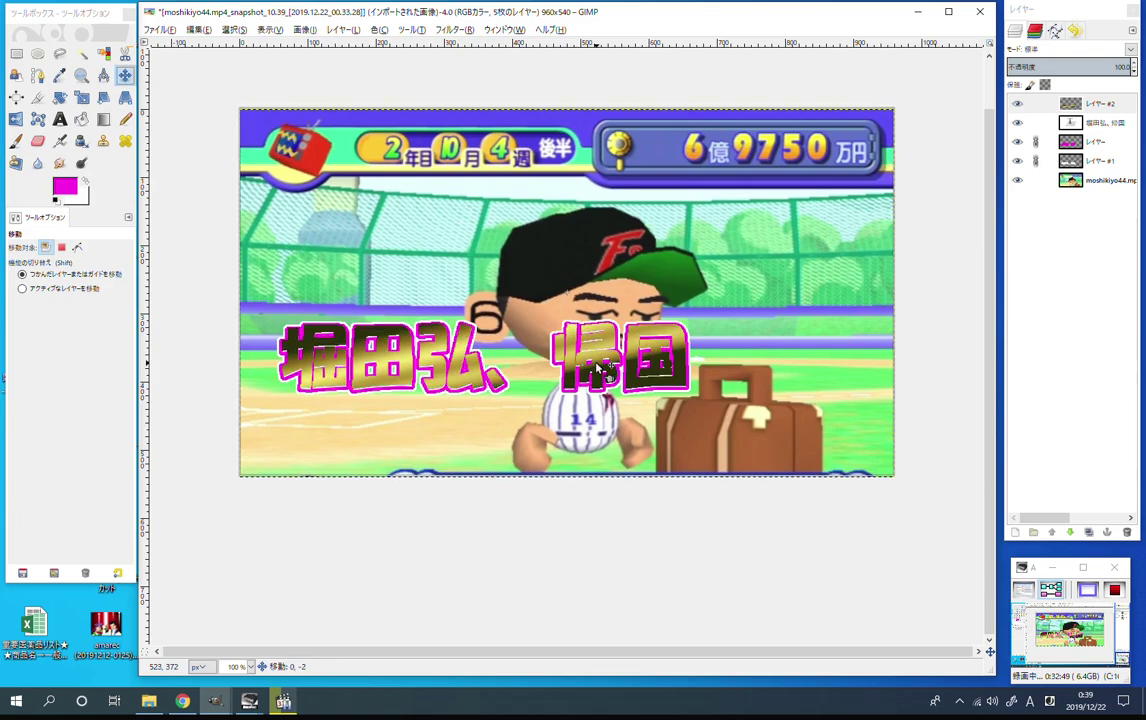
drag(596, 367, 604, 377)
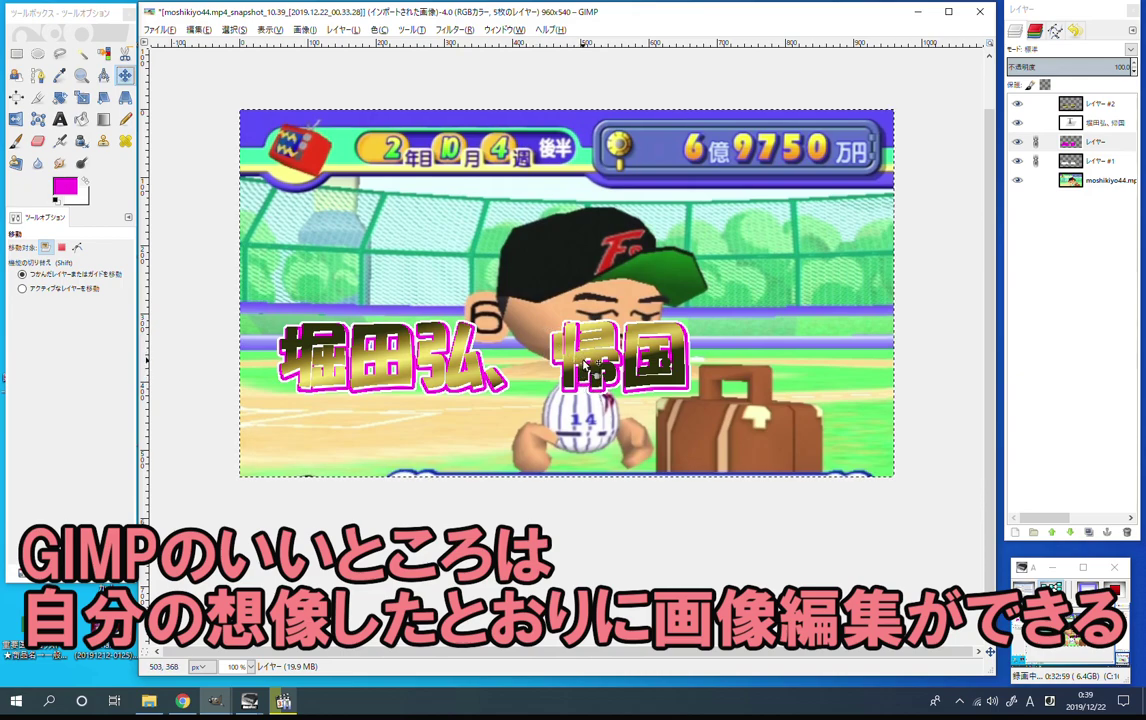
drag(597, 366, 600, 368)
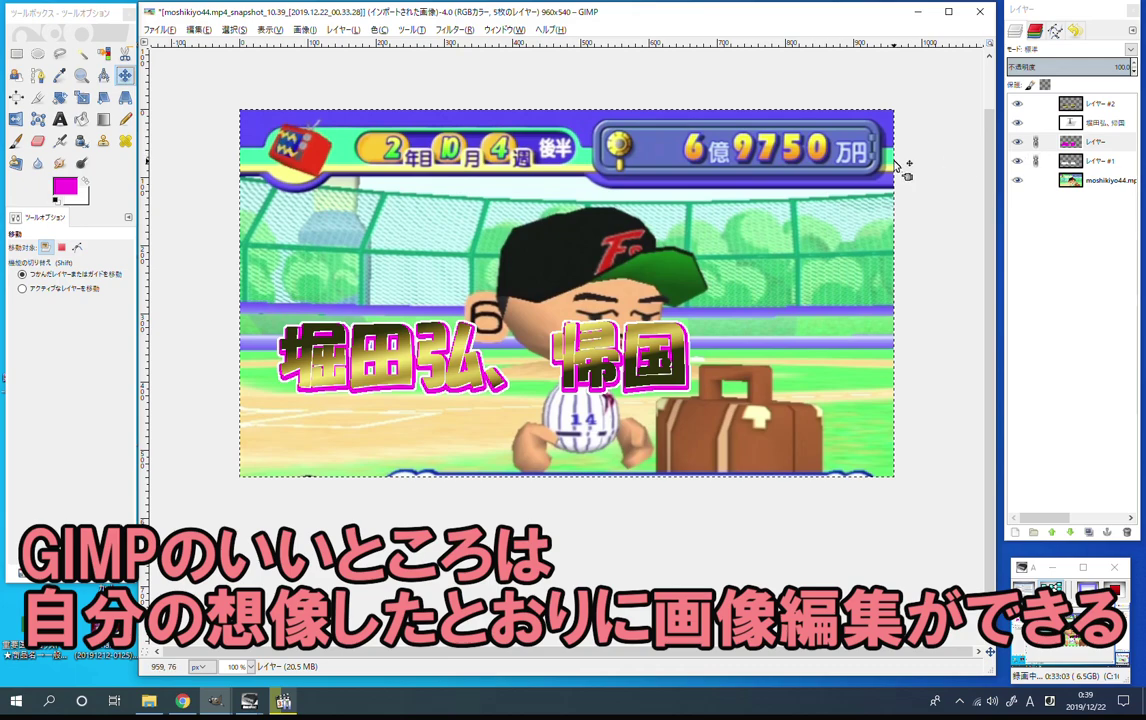
click(60, 118)
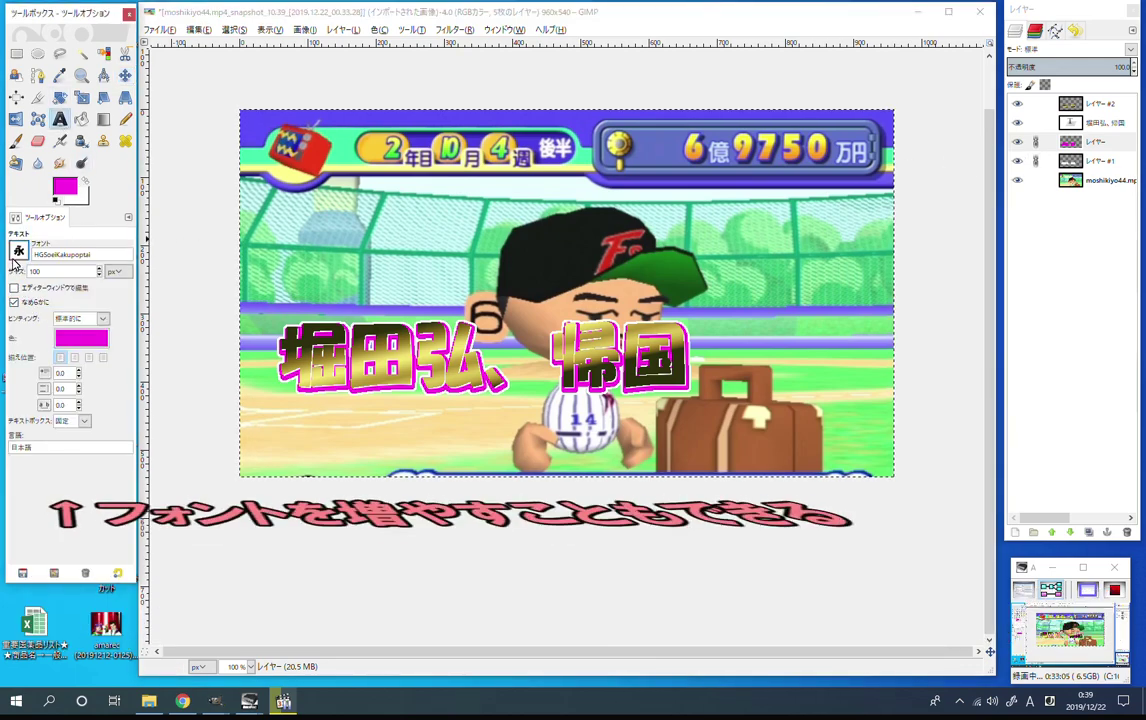
Browse the Text tool's font list, then close it.
click(18, 251)
mouse_move(127, 347)
mouse_down()
mouse_move(123, 302)
mouse_move(137, 397)
mouse_up()
drag(121, 349, 121, 325)
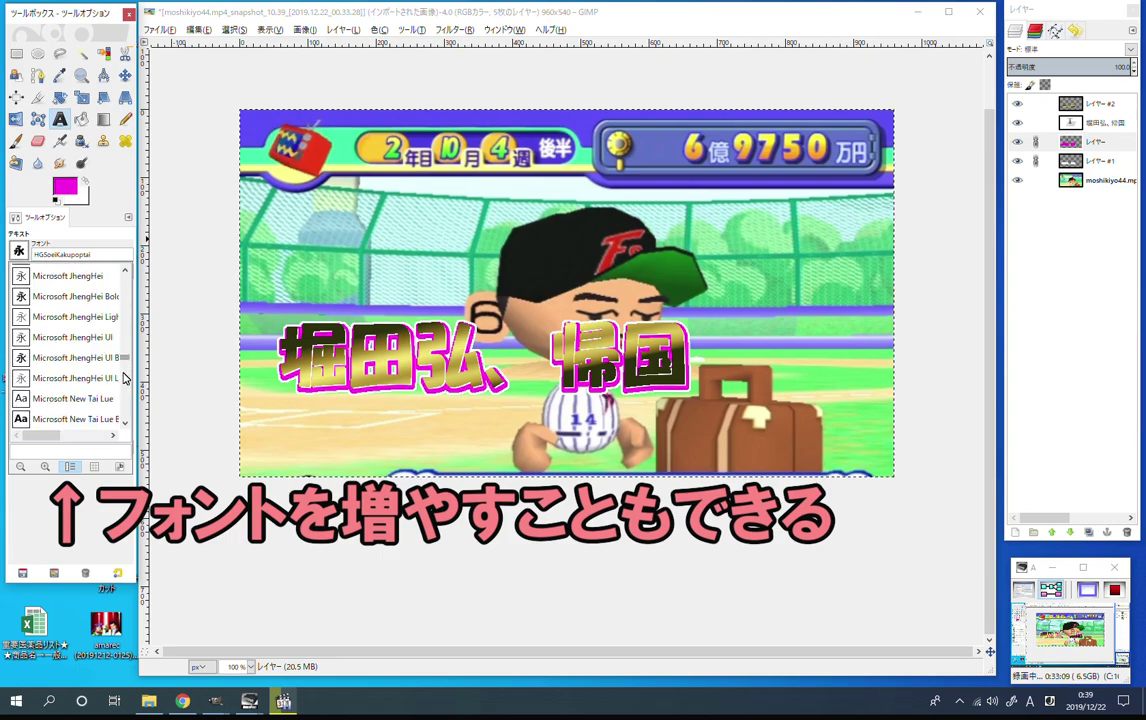
drag(121, 325, 129, 332)
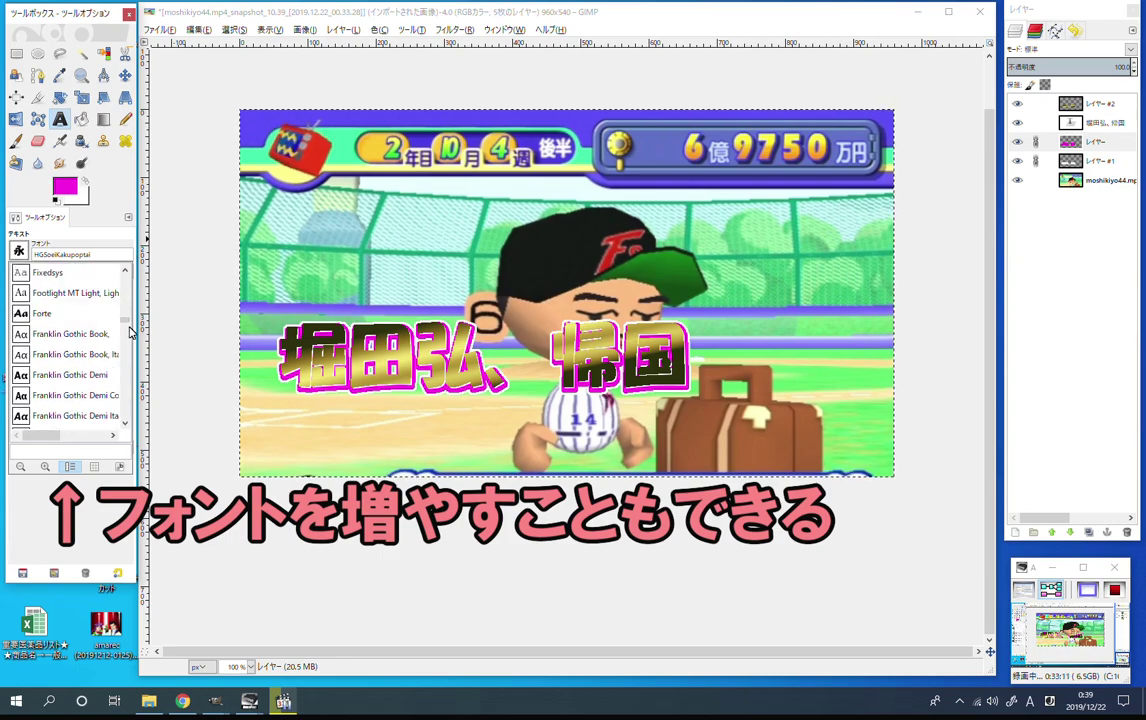
click(1095, 122)
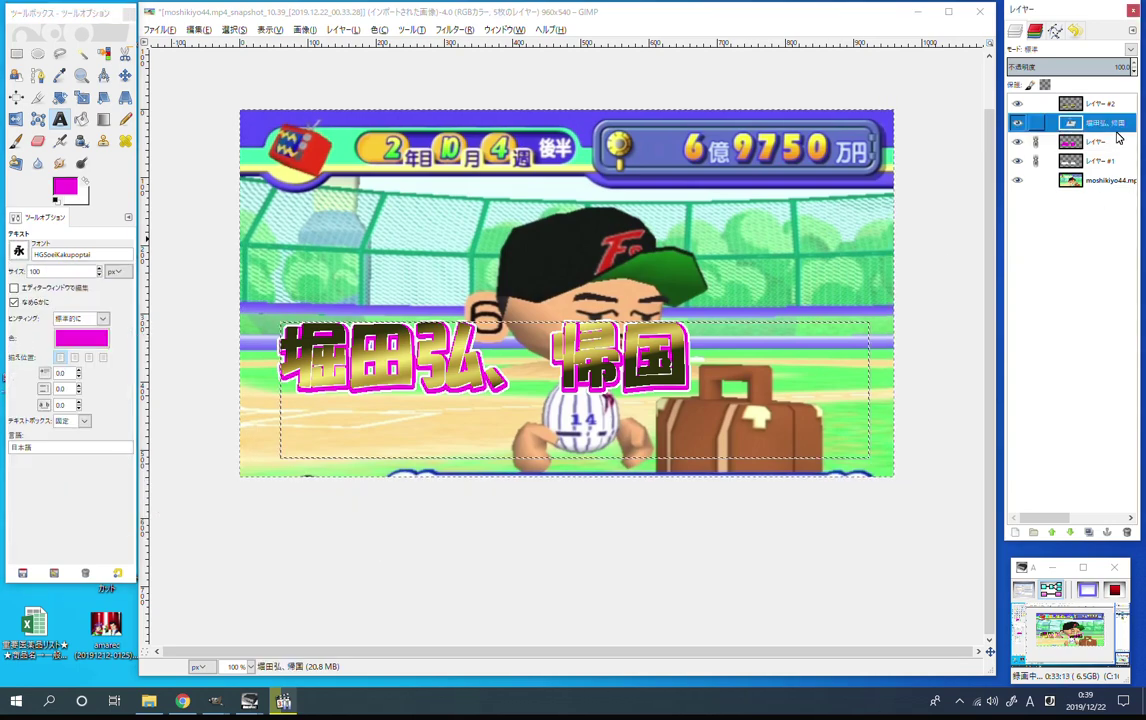
Merge the pink outline, 堀田弘、帰国 text and レイヤー #2 down, then shift the merged headline right.
click(1104, 160)
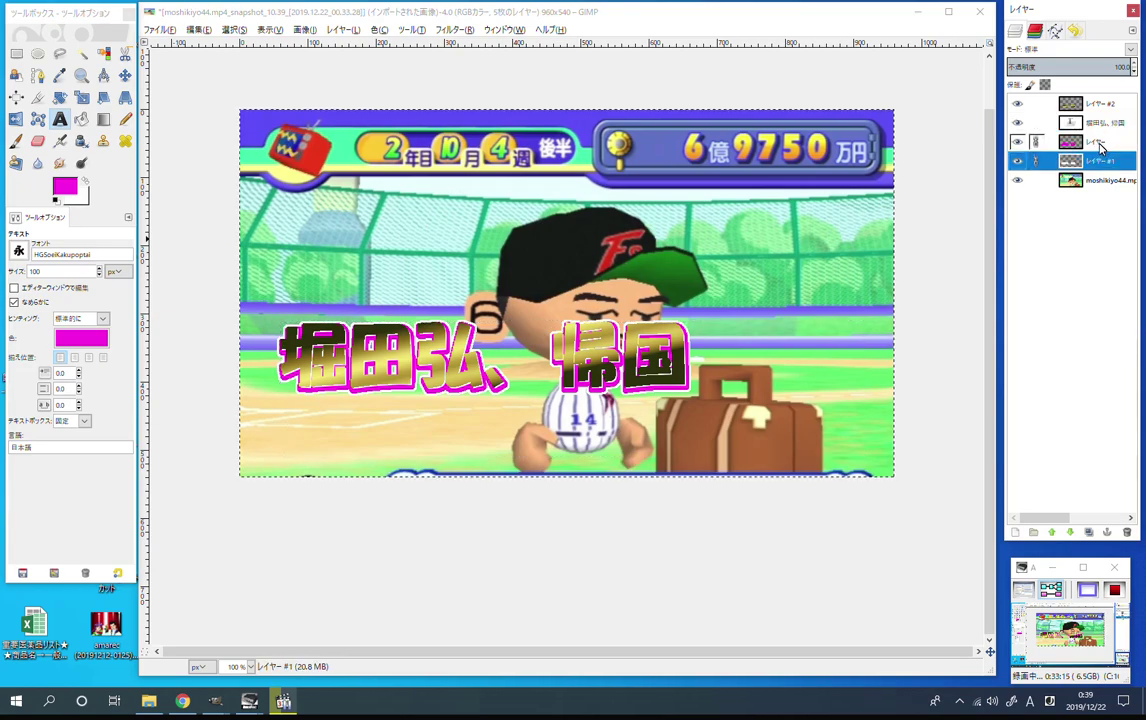
right_click(1100, 146)
click(1018, 171)
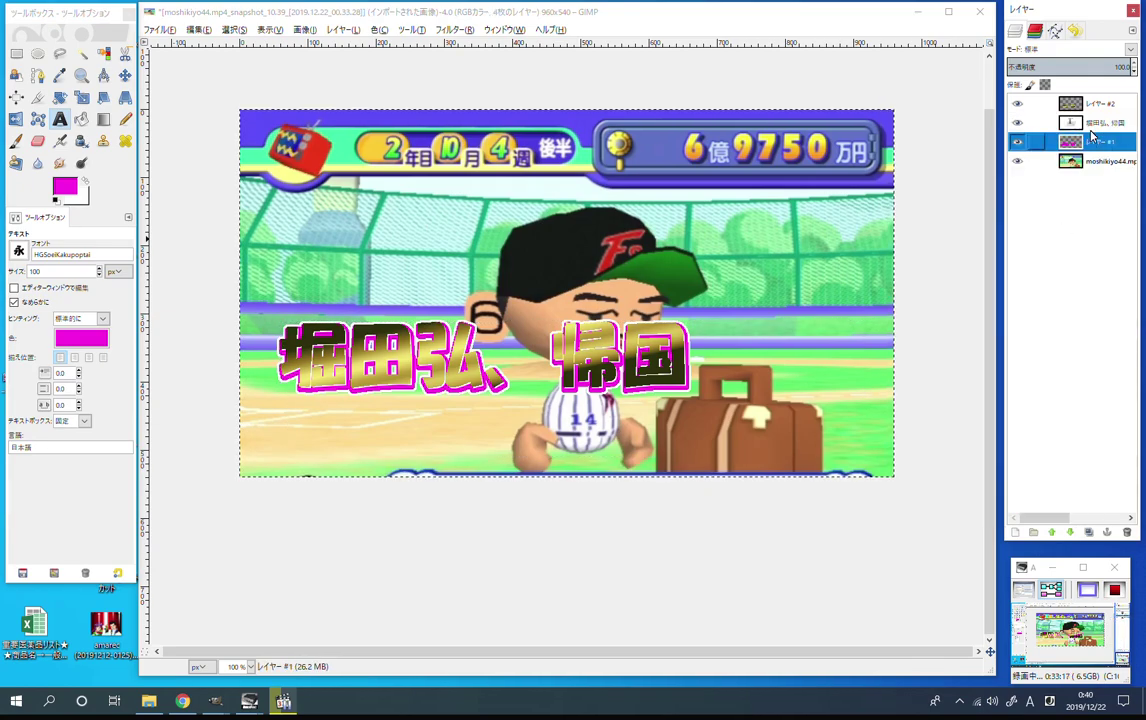
right_click(1092, 137)
click(931, 226)
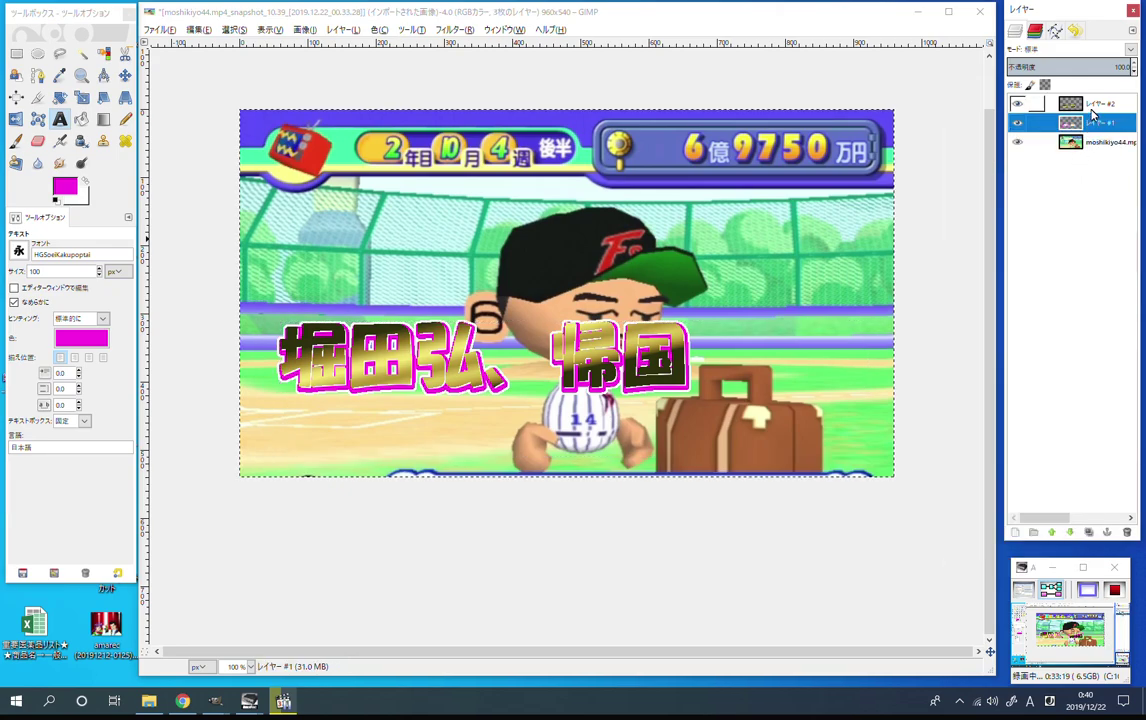
right_click(1092, 116)
click(1040, 190)
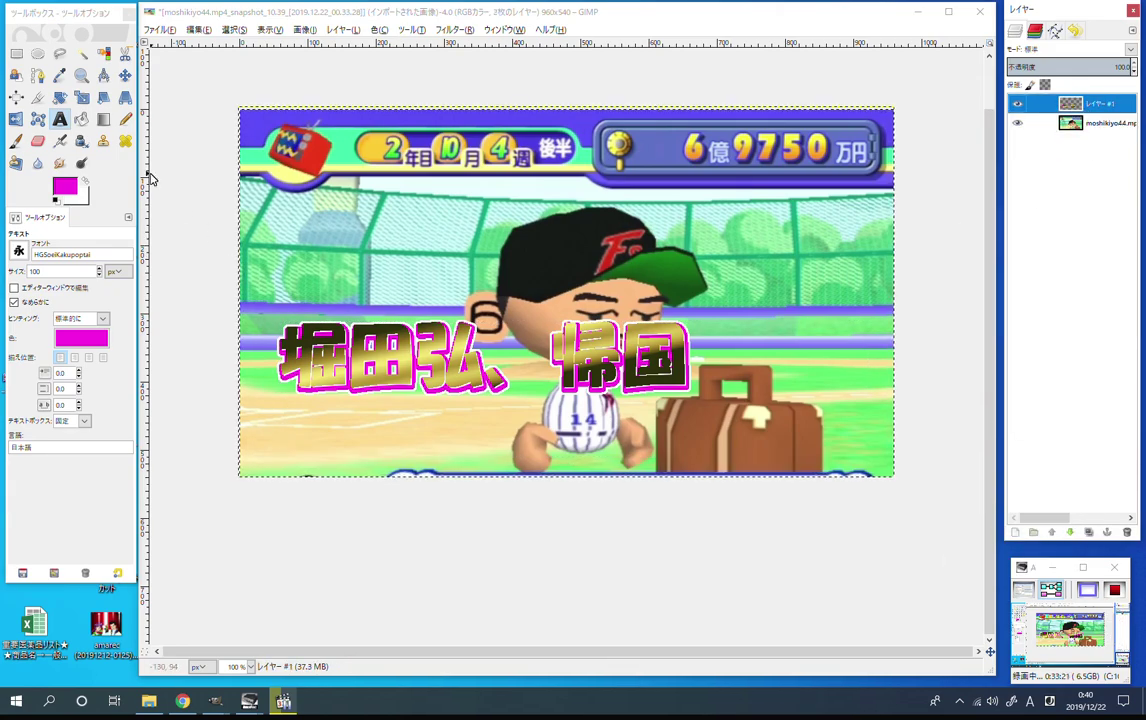
click(124, 75)
mouse_move(385, 353)
mouse_down()
mouse_move(562, 384)
mouse_move(532, 346)
mouse_up()
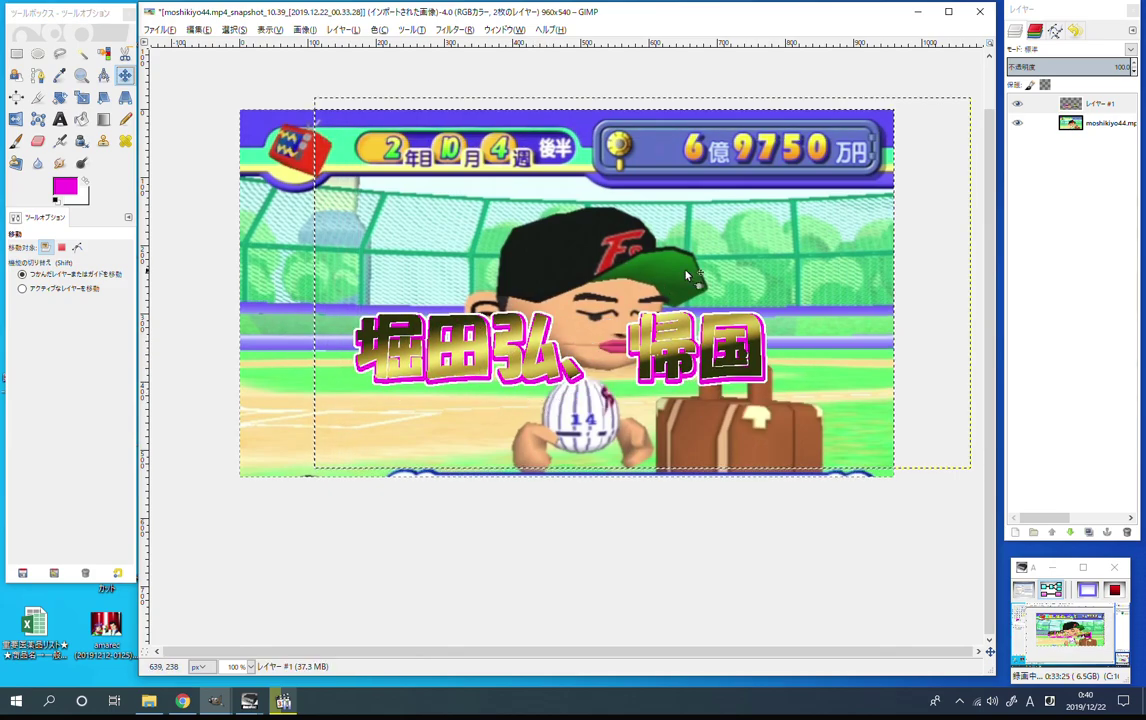
Rotate the headline to tilt upward to the right and enlarge it with Scale.
click(62, 98)
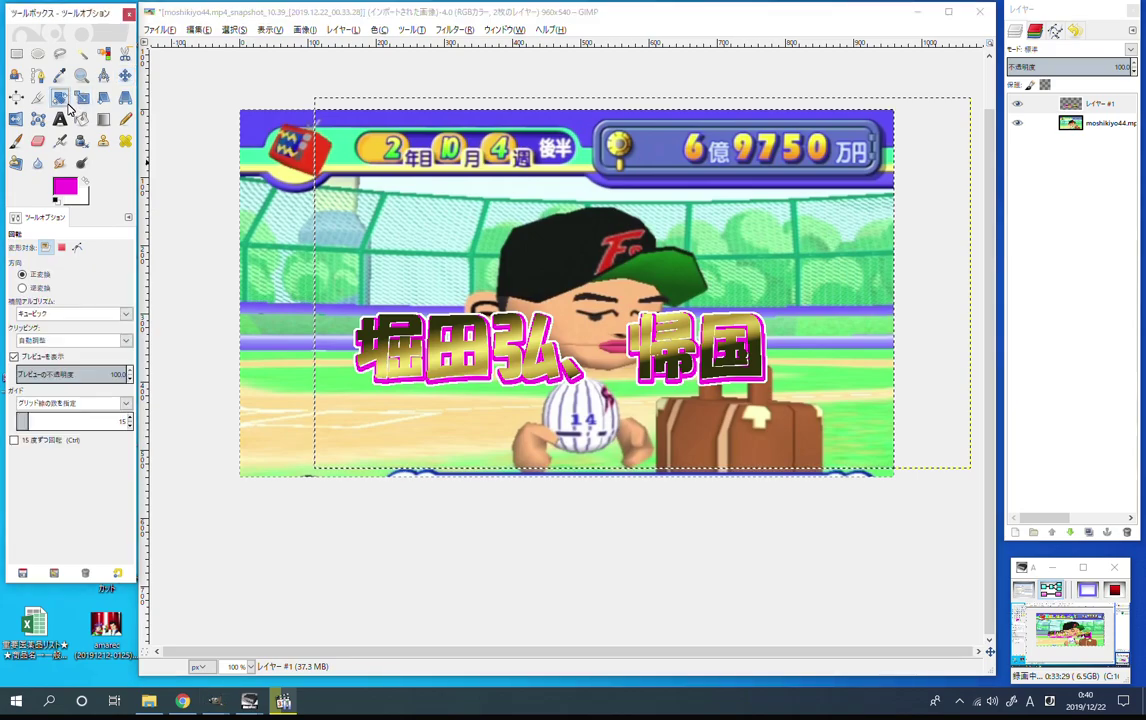
drag(448, 298, 524, 440)
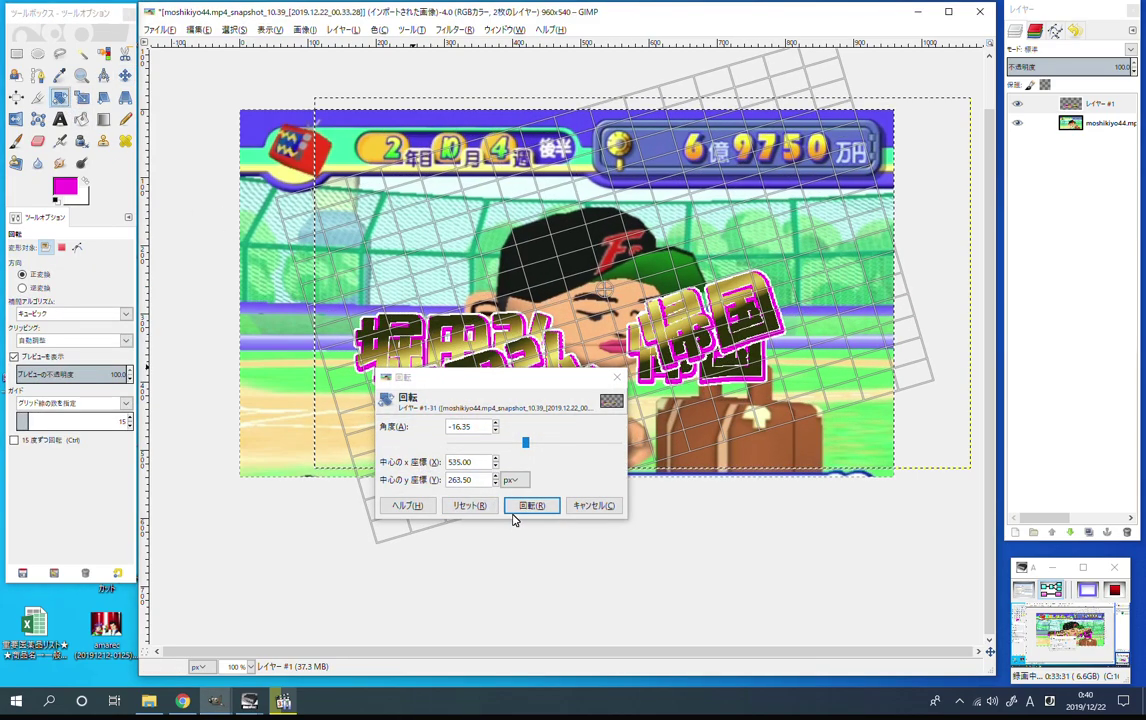
drag(378, 298, 380, 290)
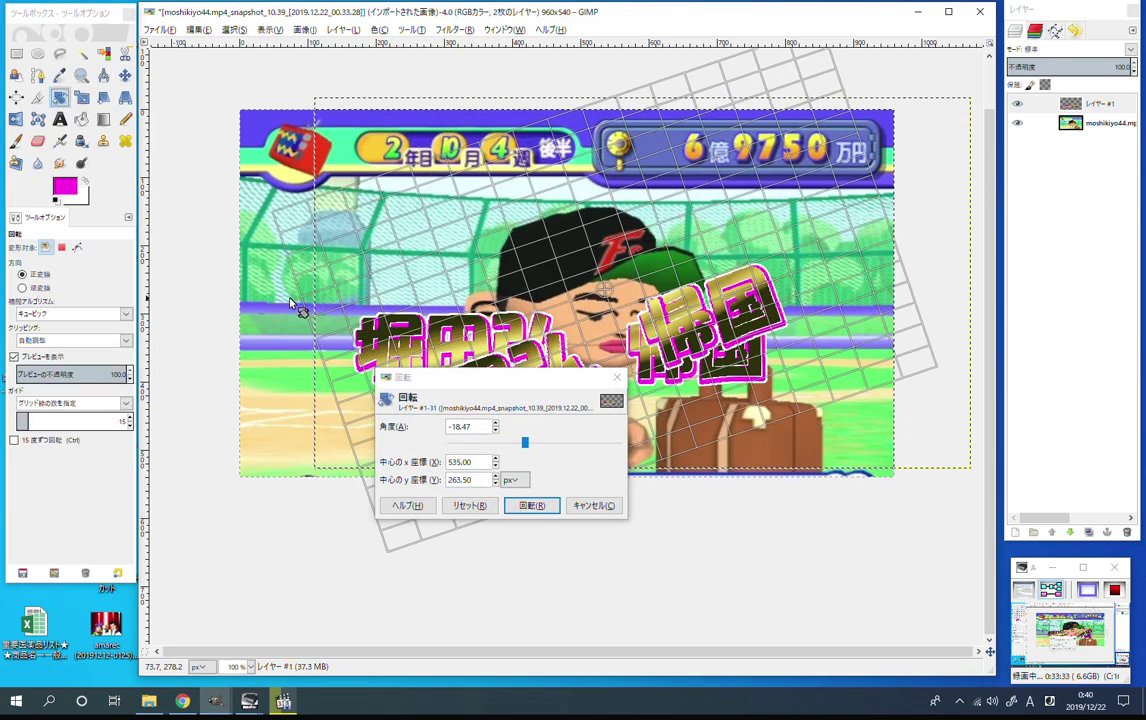
click(511, 507)
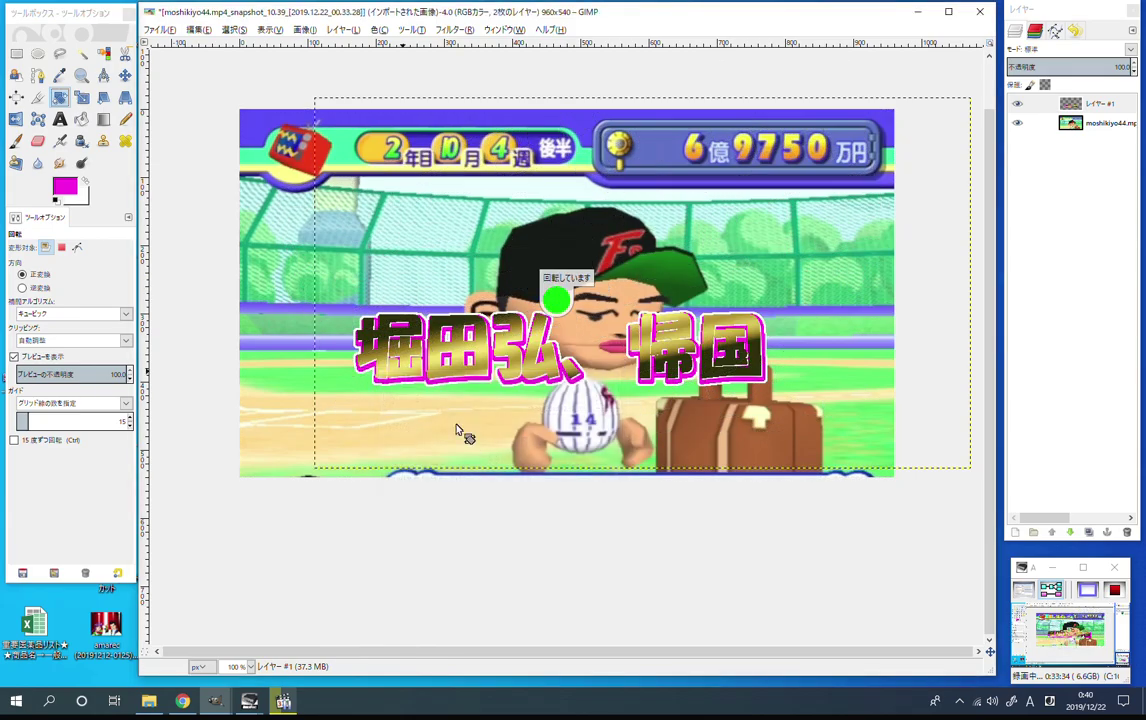
click(81, 97)
click(410, 252)
drag(410, 252, 525, 345)
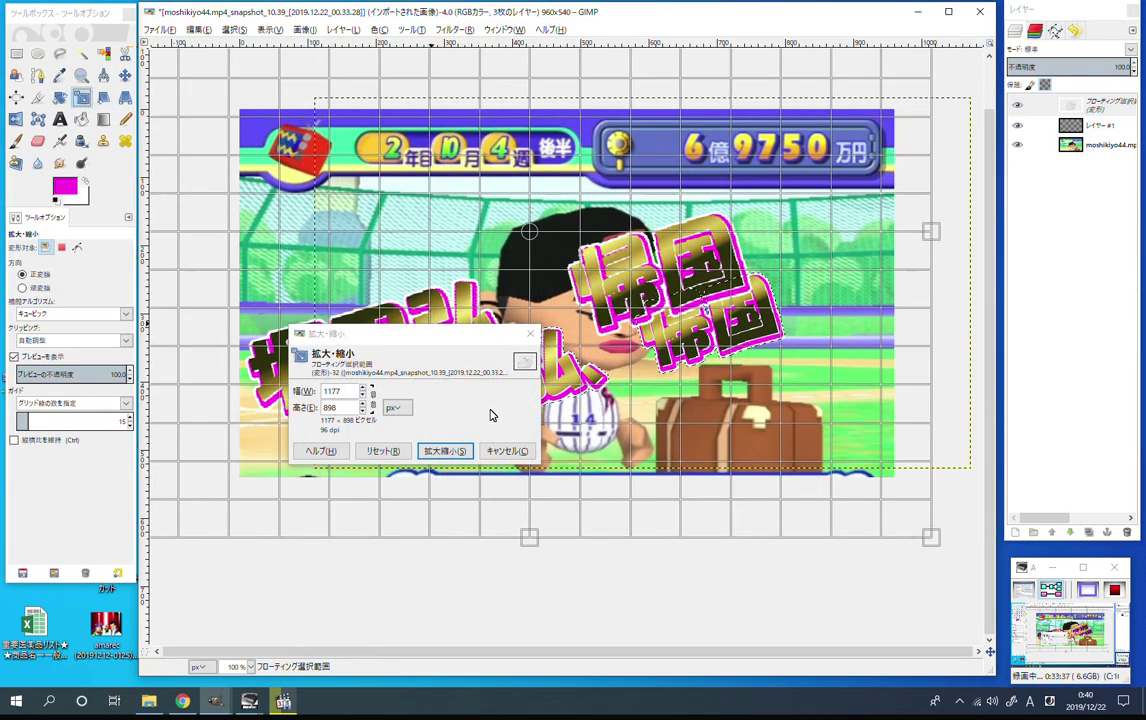
click(444, 451)
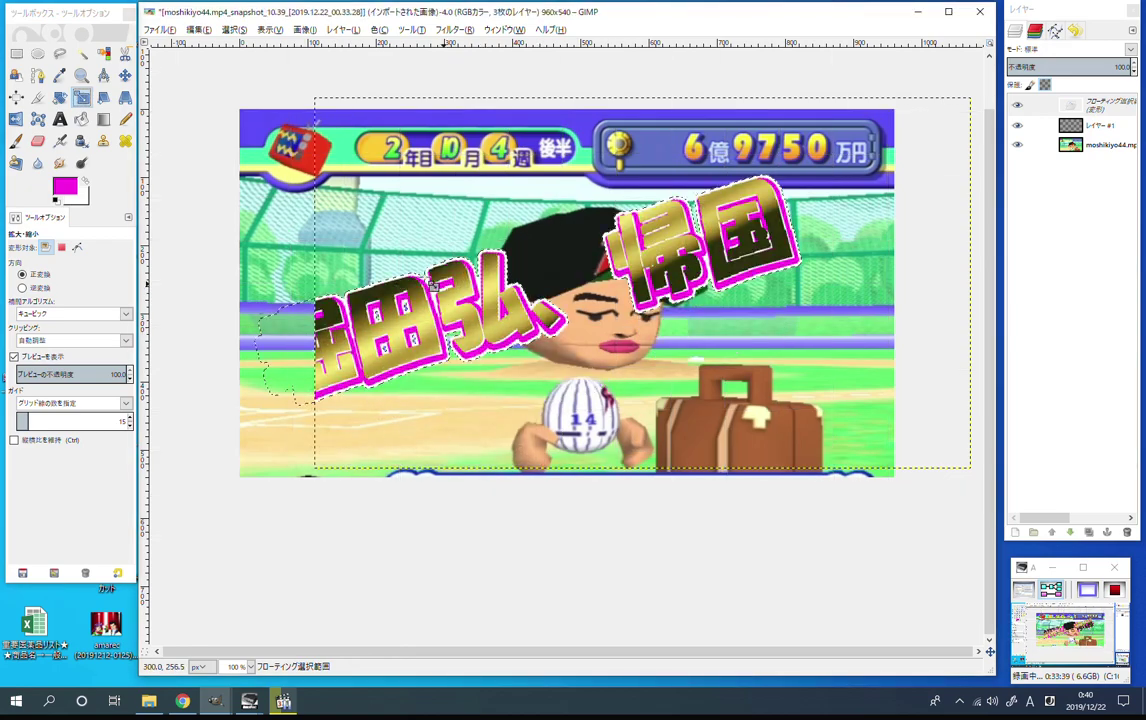
Anchor the headline as its own layer, place it across the player, then hide it.
click(125, 75)
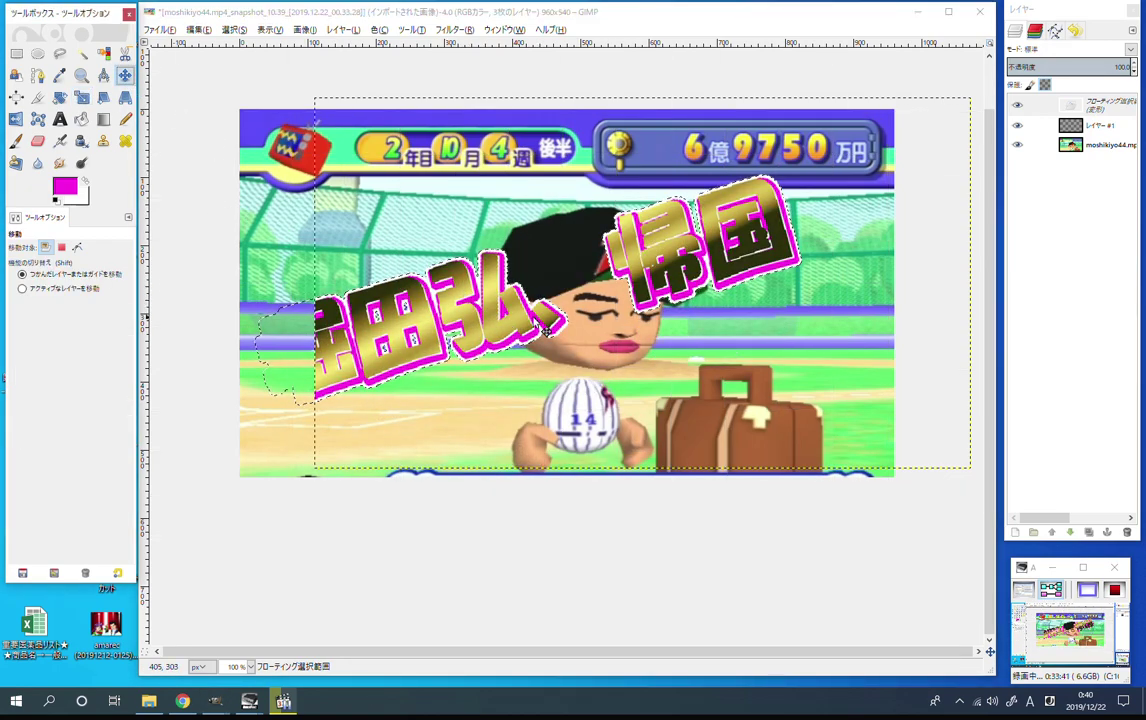
click(1016, 533)
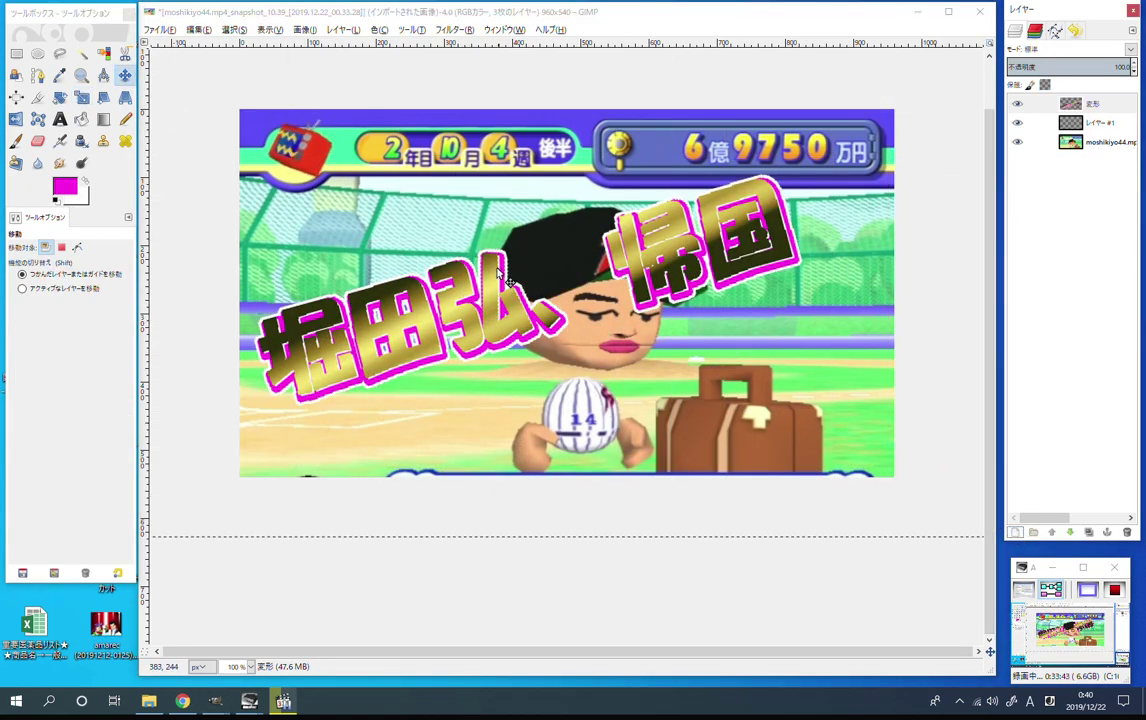
drag(505, 283, 605, 395)
drag(745, 305, 735, 308)
click(1016, 104)
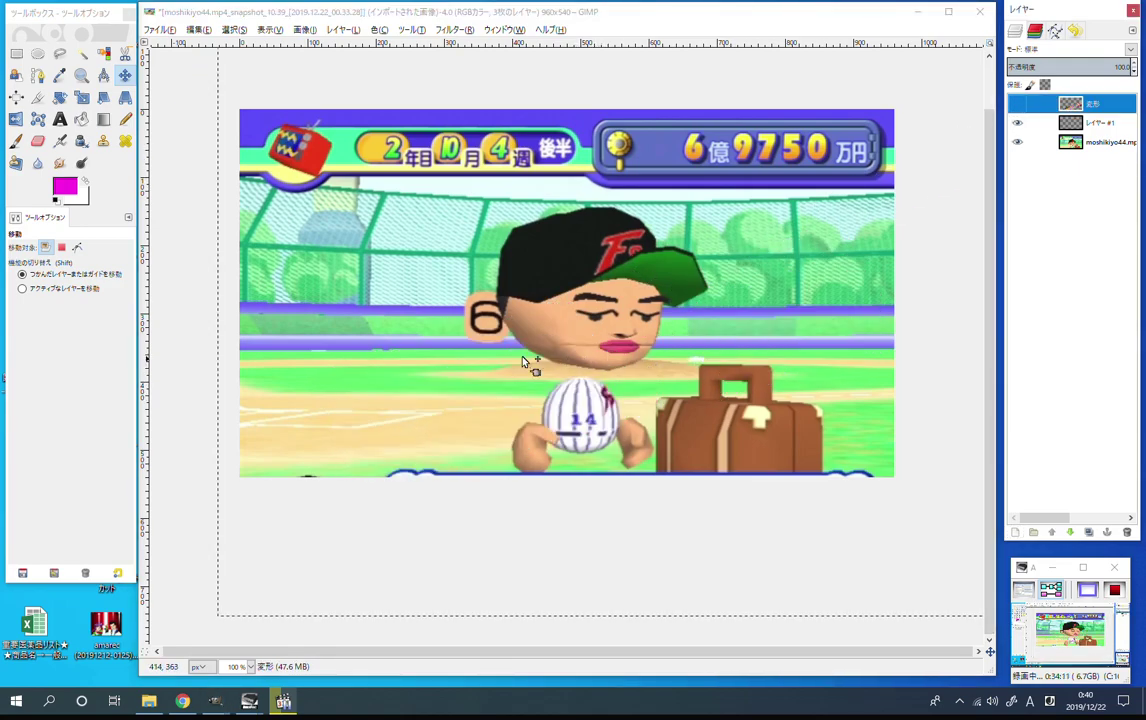
Add a new top layer and render a magenta 200-line 集中線 focus-lines effect on it.
click(450, 30)
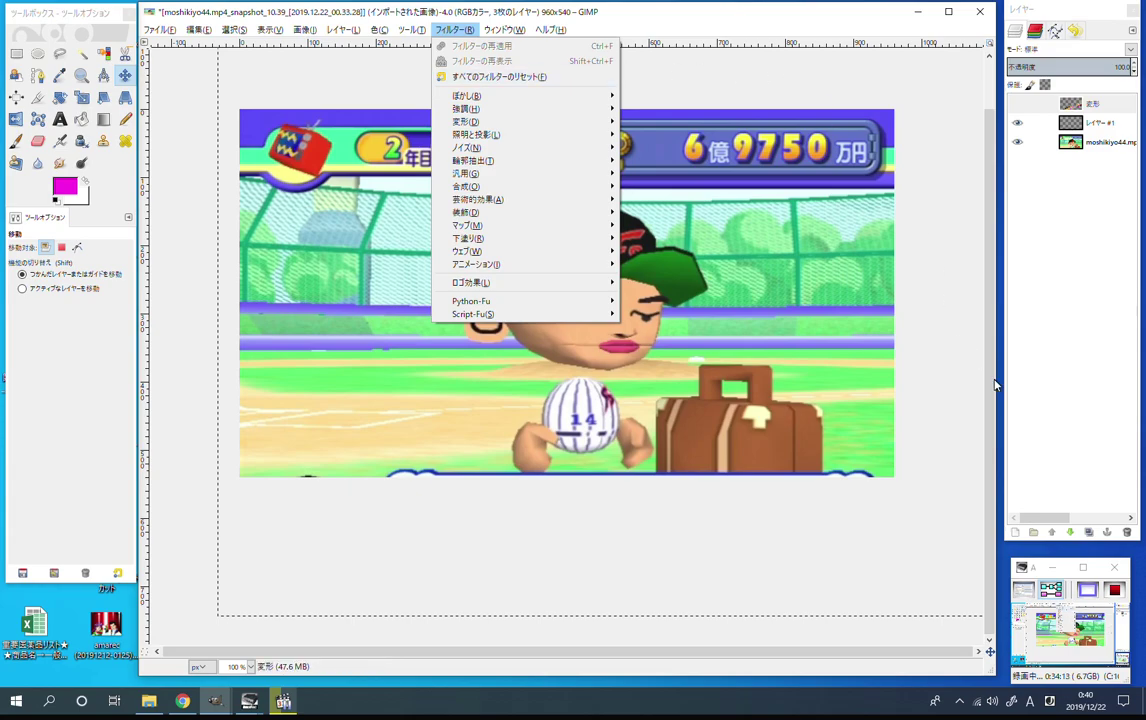
click(1037, 540)
click(1015, 532)
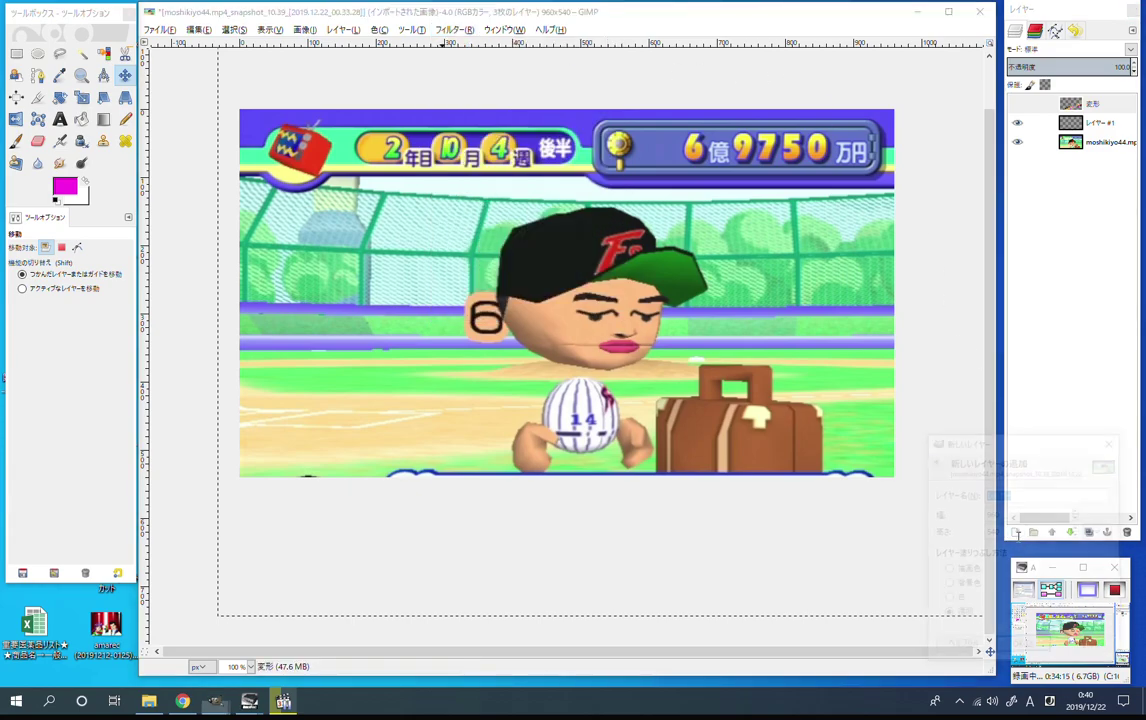
click(996, 648)
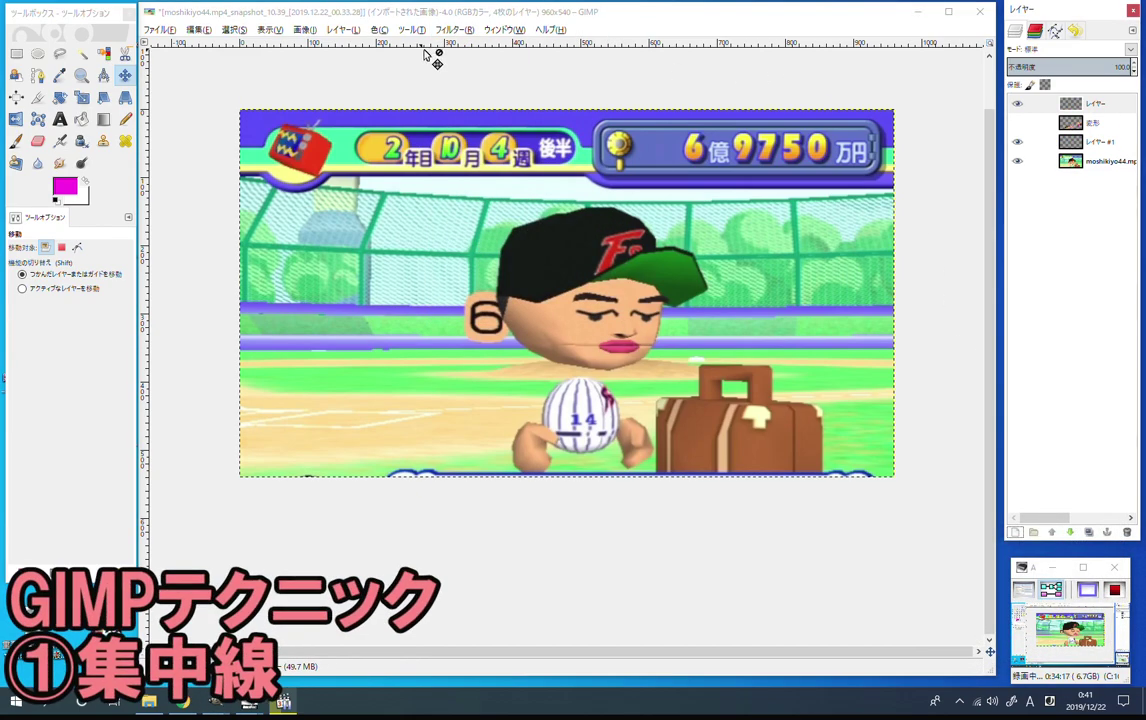
click(490, 30)
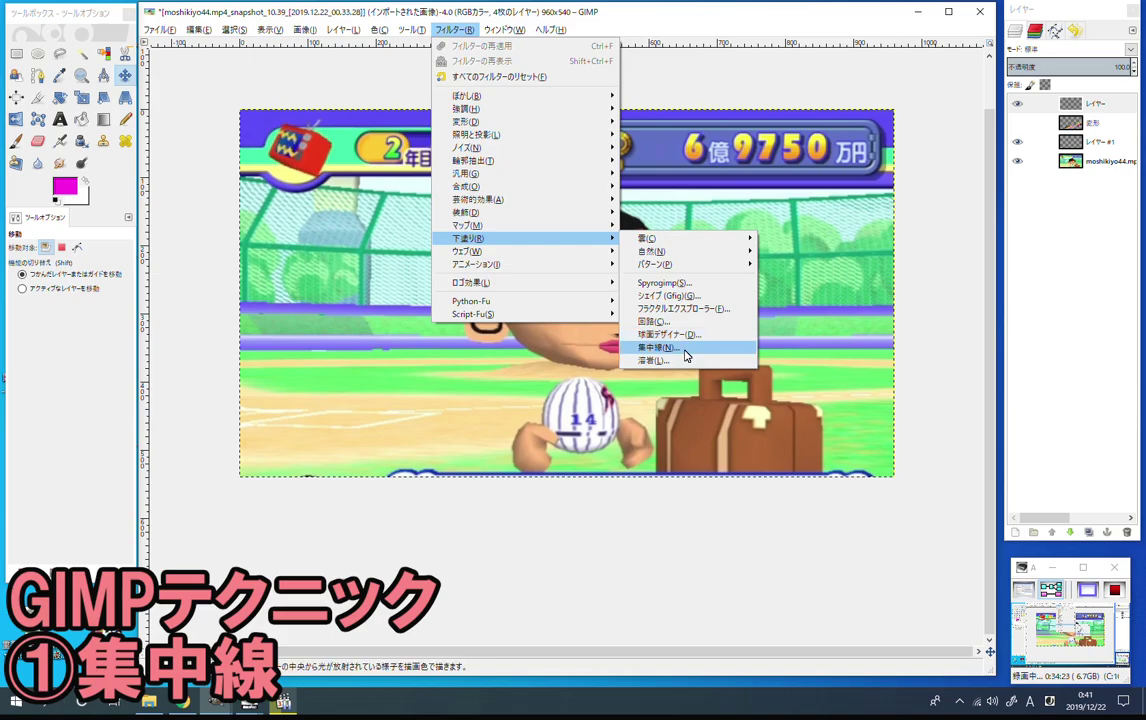
click(683, 353)
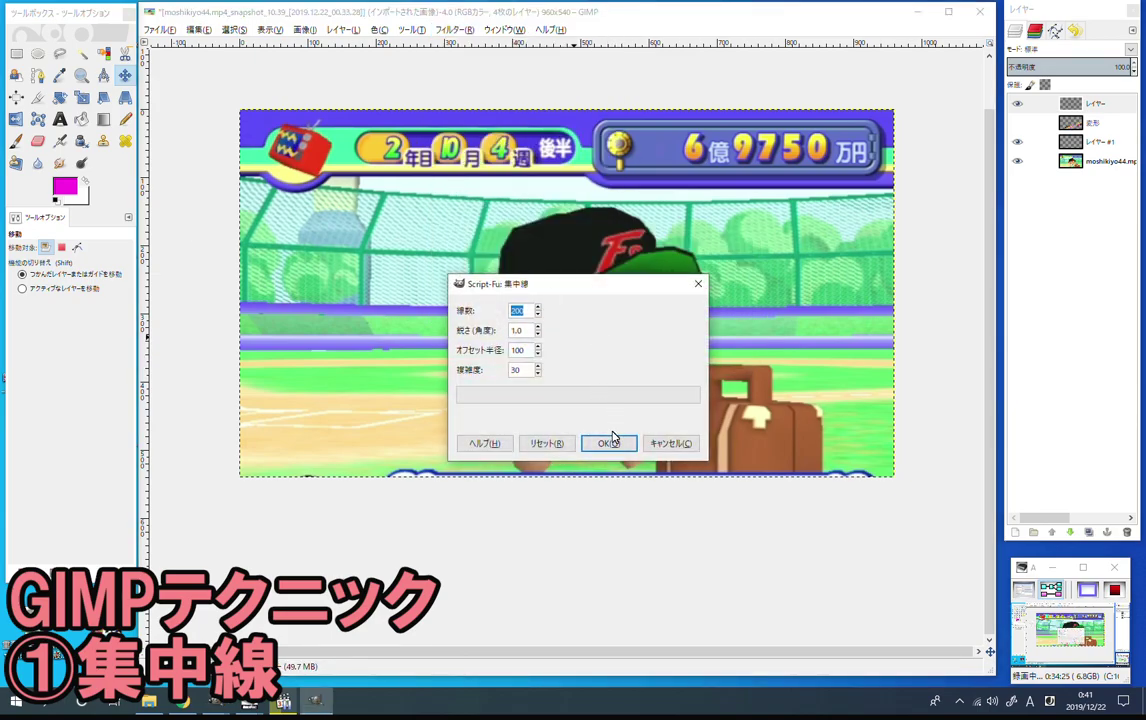
click(609, 441)
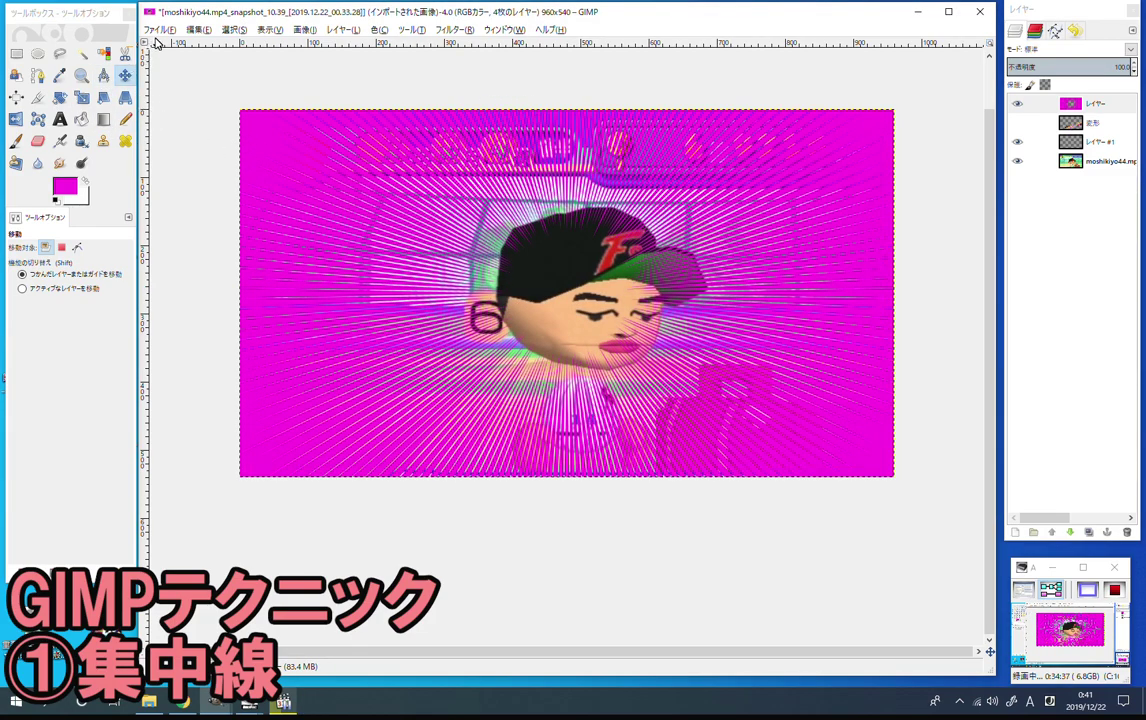
click(57, 201)
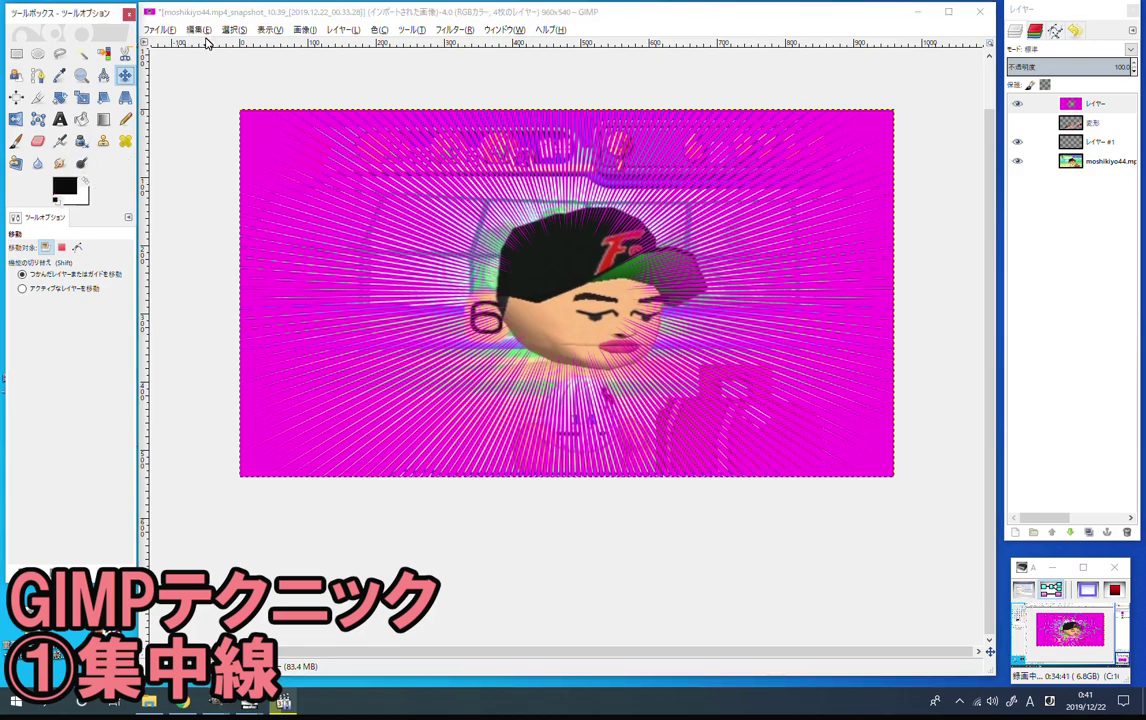
Select the focus-line layer's magenta areas by colour, fill them black, and clear the selection.
click(103, 53)
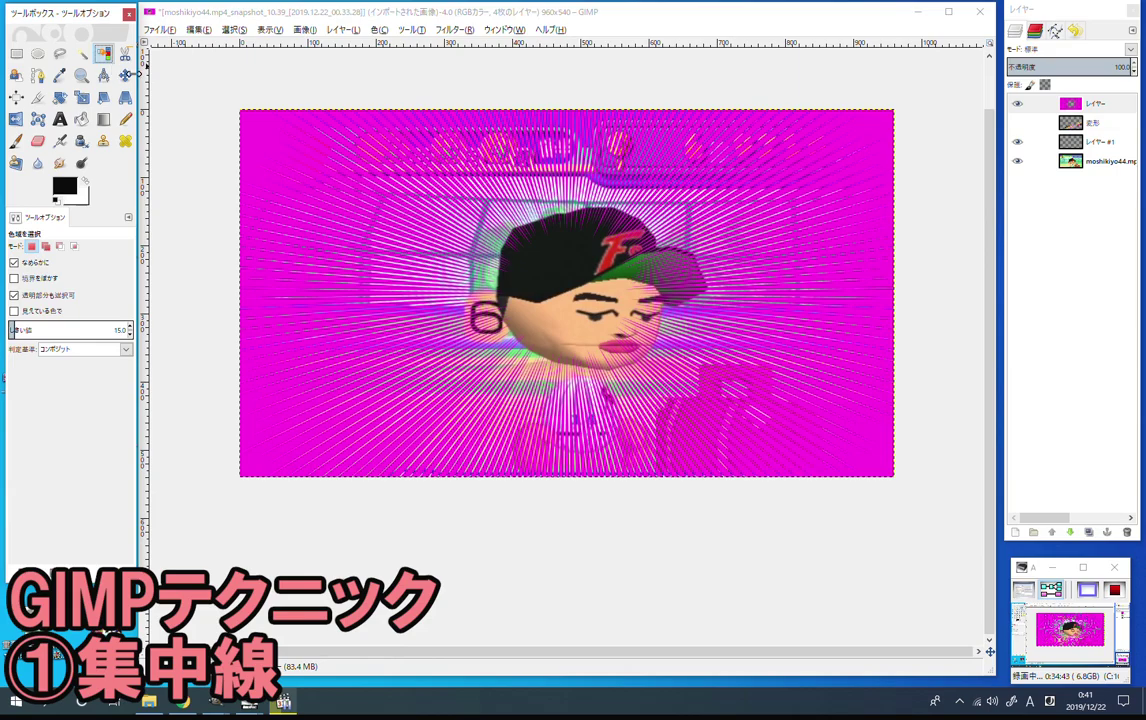
click(250, 115)
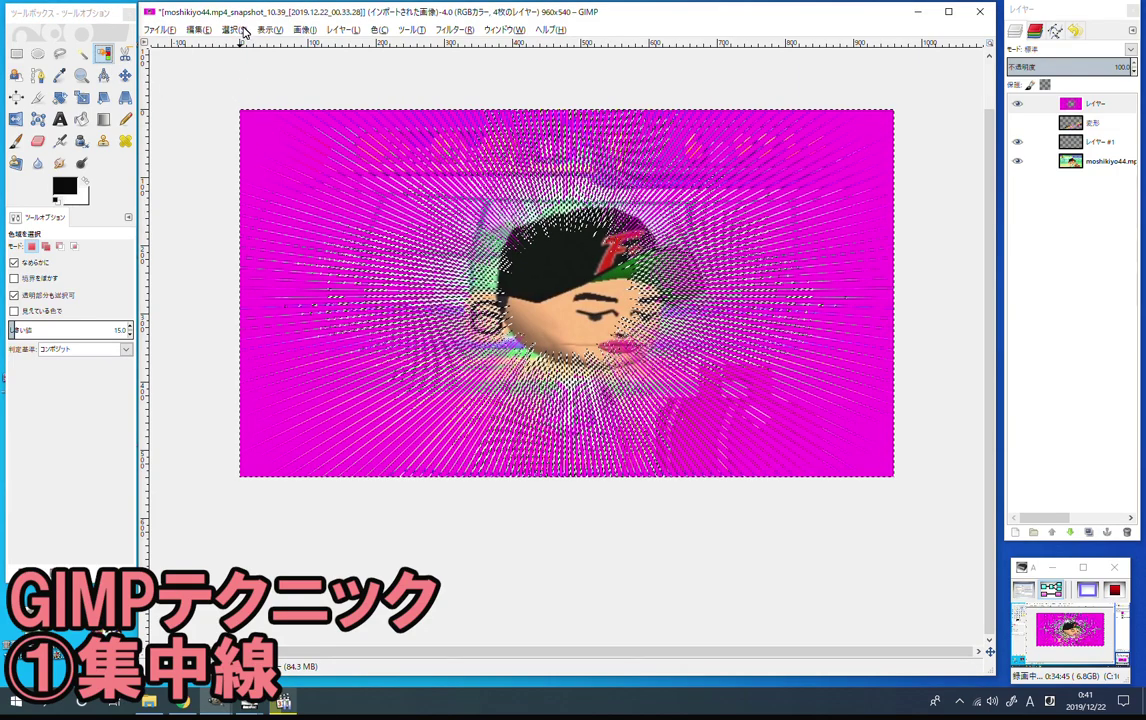
click(198, 29)
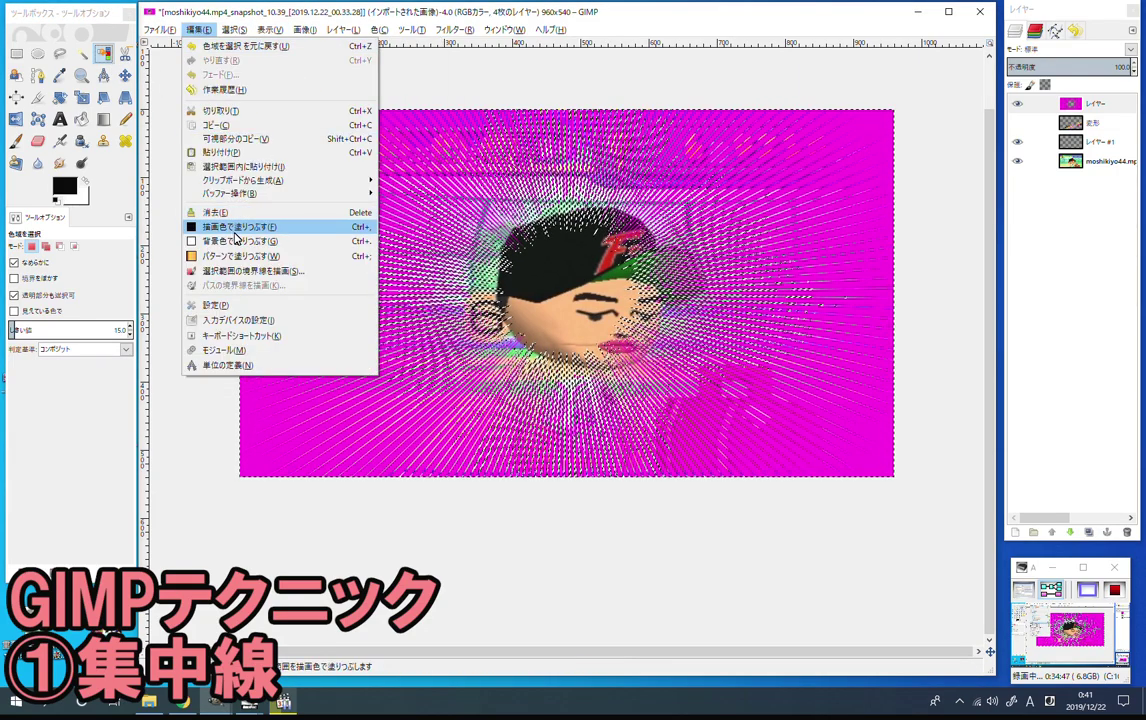
click(234, 226)
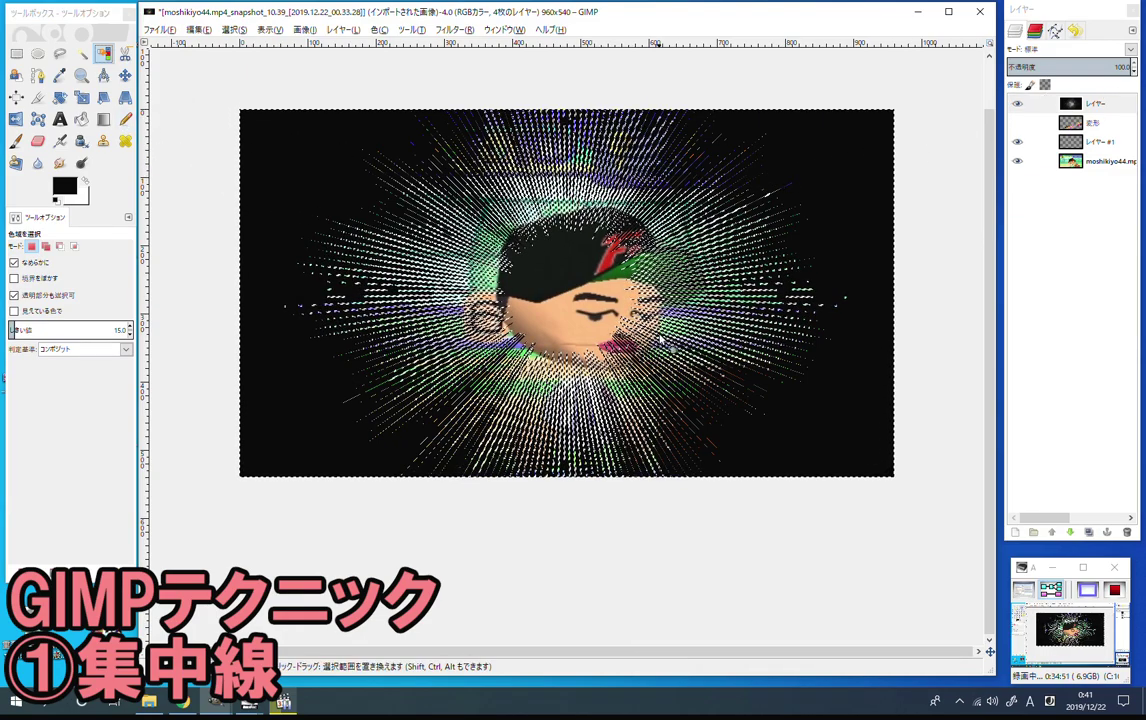
key(m)
click(212, 32)
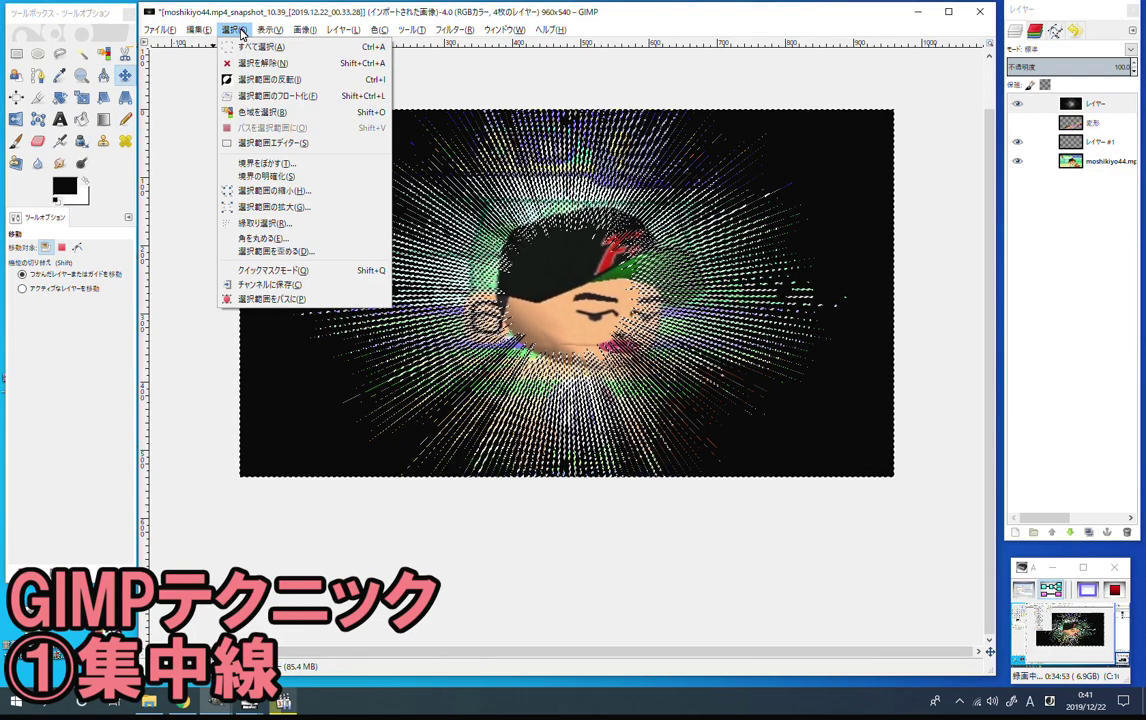
Scale the focus-line layer up to about 1031 × 604 px as new layer 変形 #1, aligned over the image.
drag(317, 186, 346, 187)
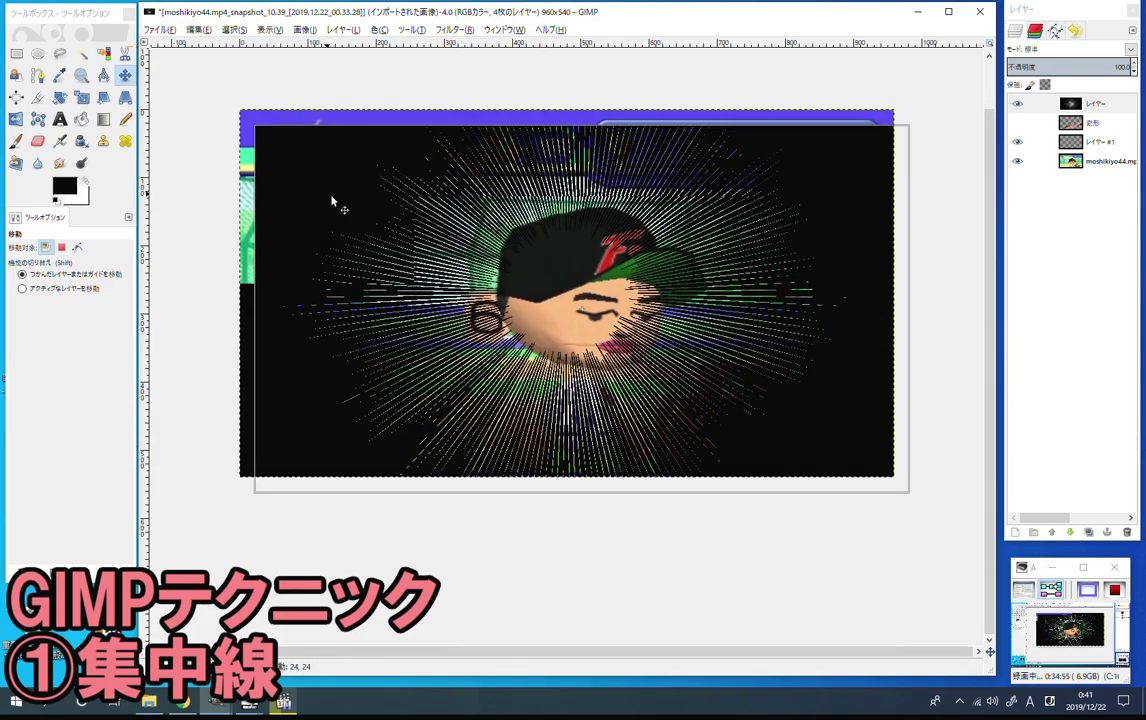
drag(311, 163, 315, 169)
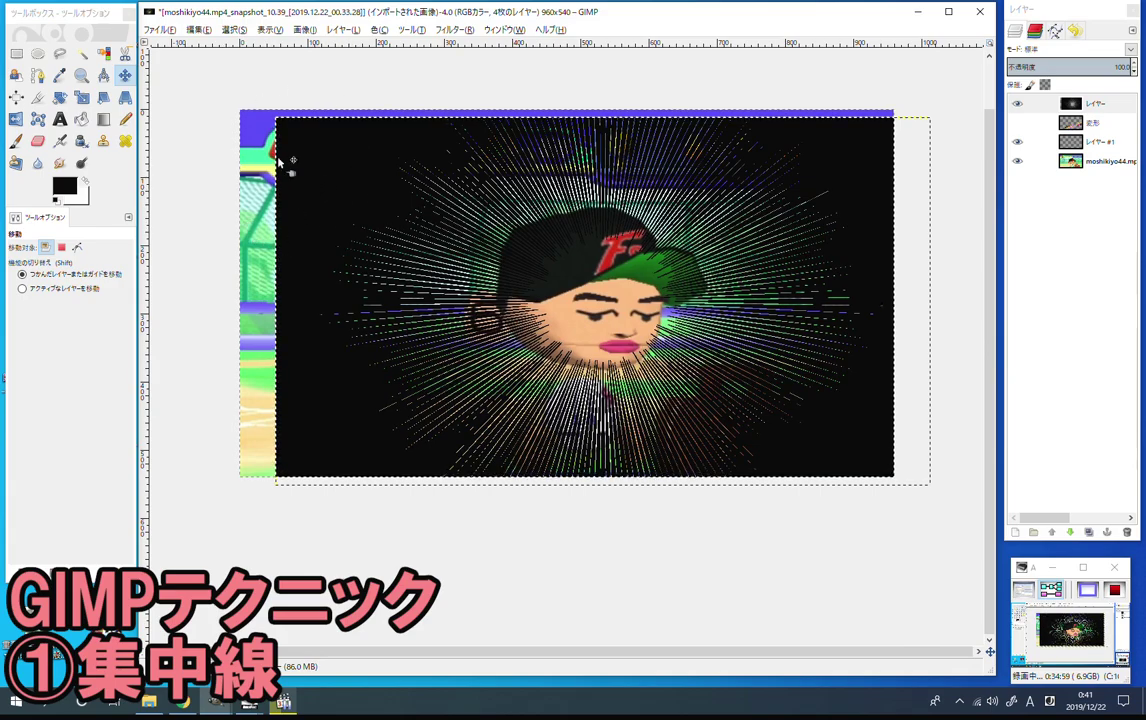
key(shift+s)
click(328, 166)
drag(328, 166, 250, 118)
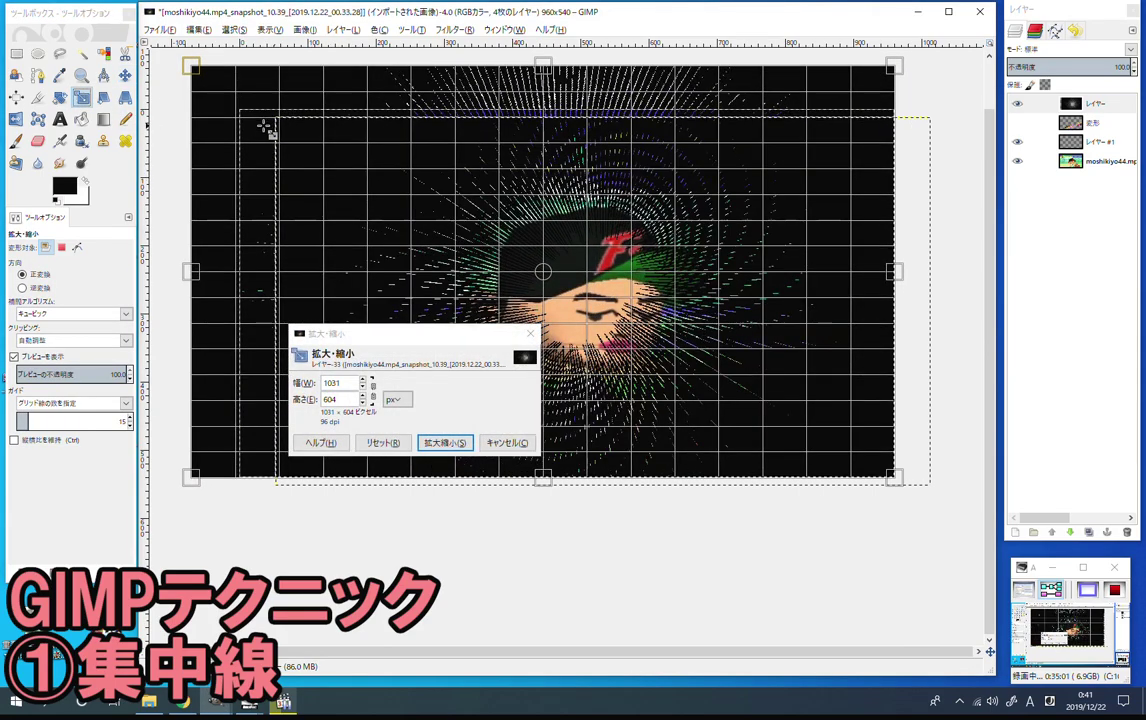
click(443, 440)
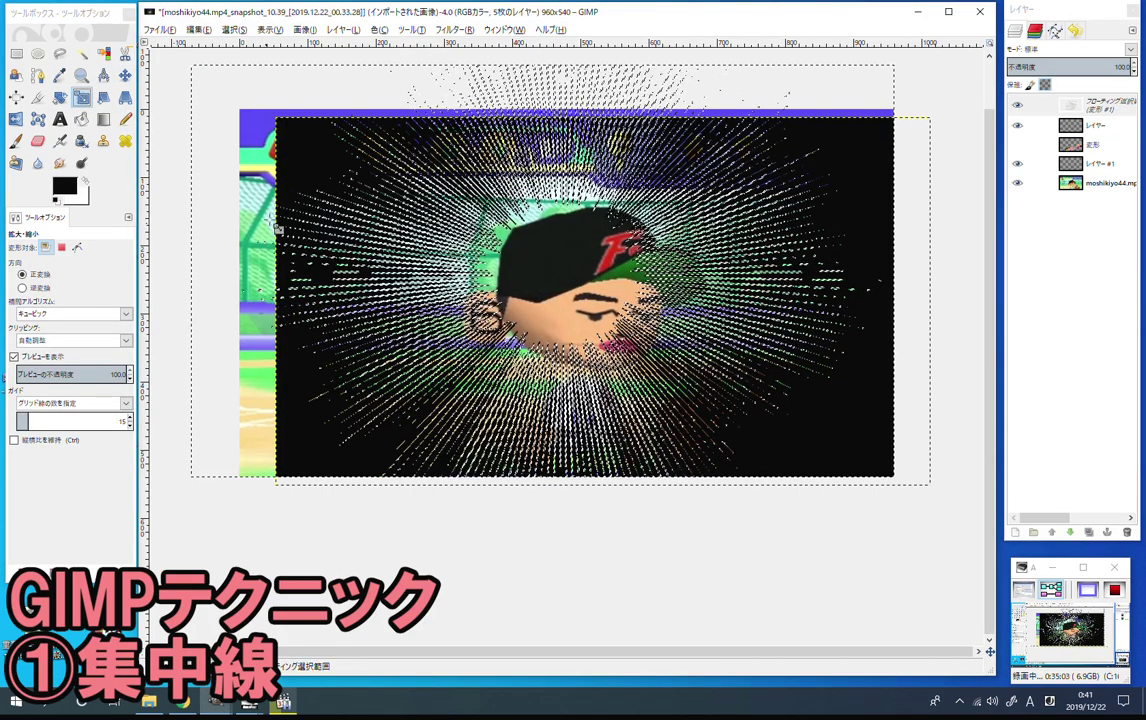
click(1016, 531)
click(124, 75)
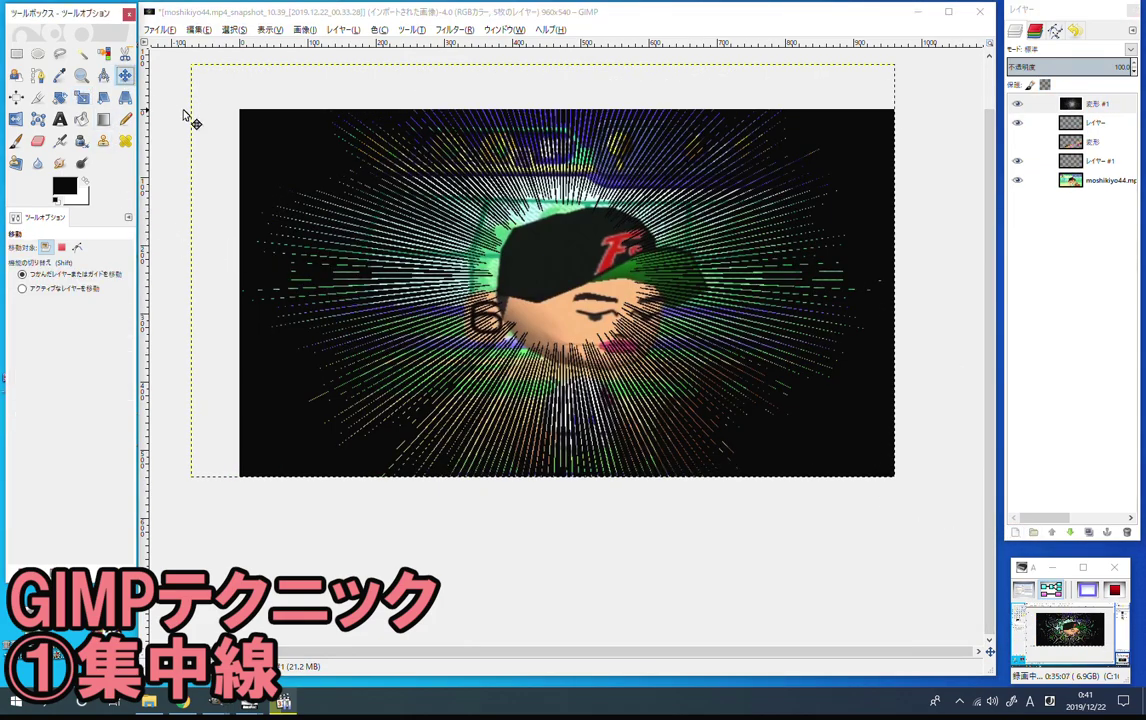
drag(500, 316, 522, 334)
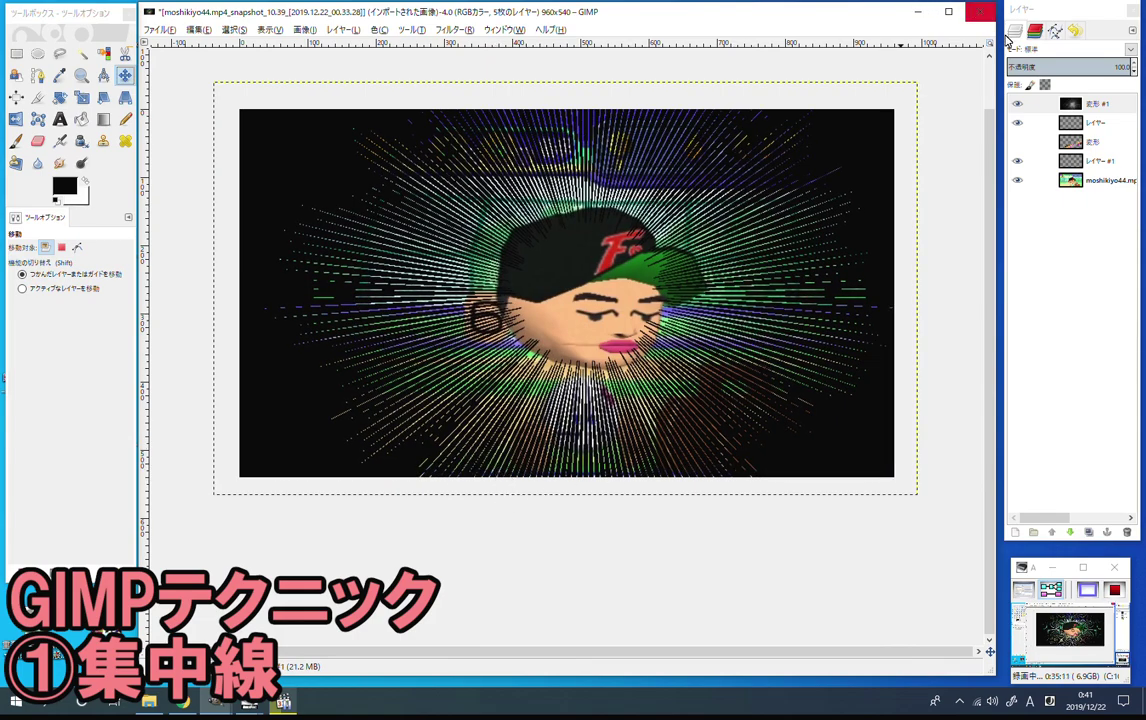
Set the focus-line layer's blend mode to Grain extract (微粒取り出し).
scroll(1076, 53, down, 1)
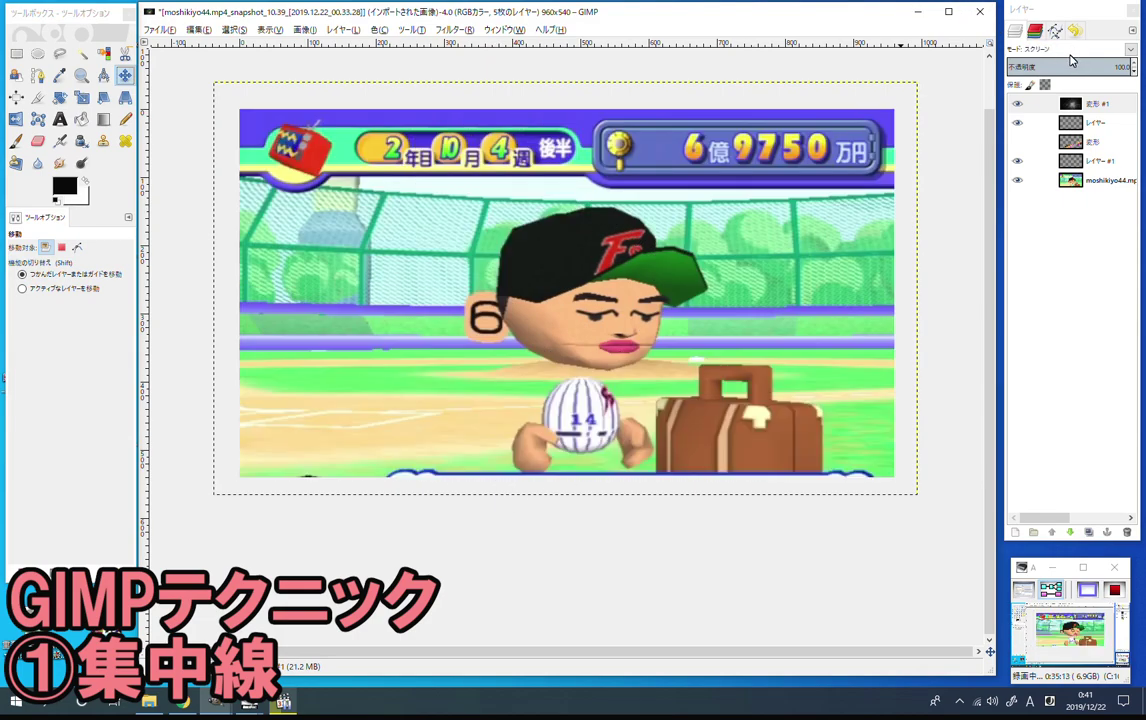
scroll(1068, 56, down, 1)
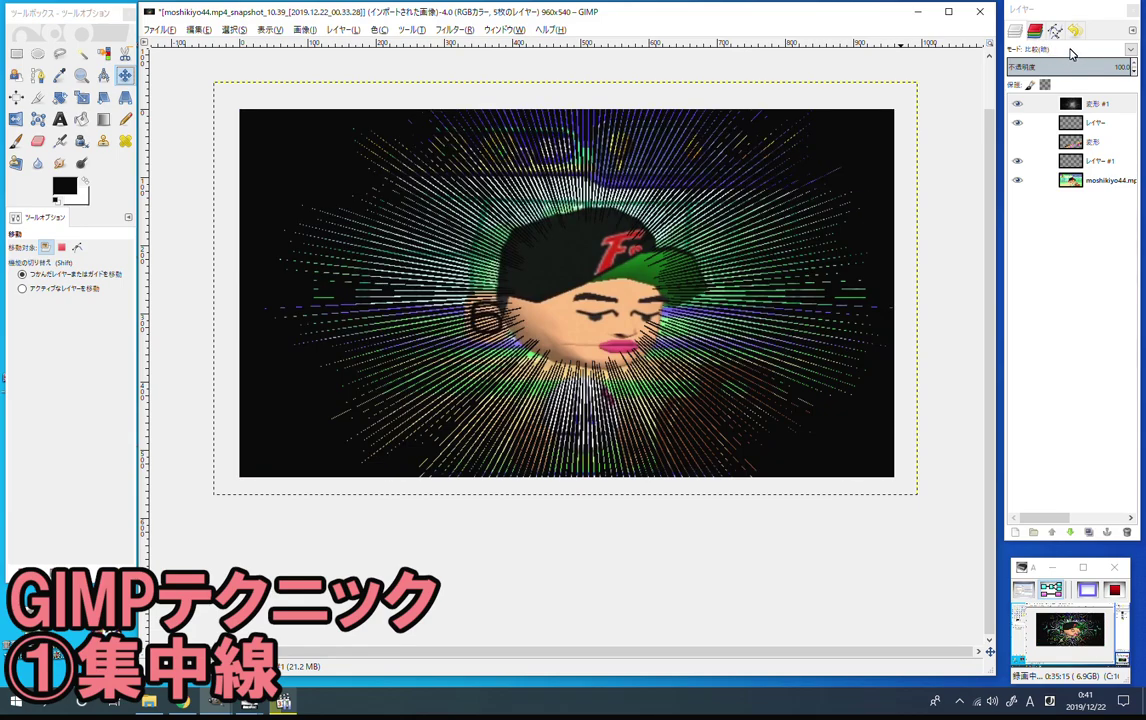
scroll(1068, 56, down, 1)
scroll(1068, 56, down, 1)
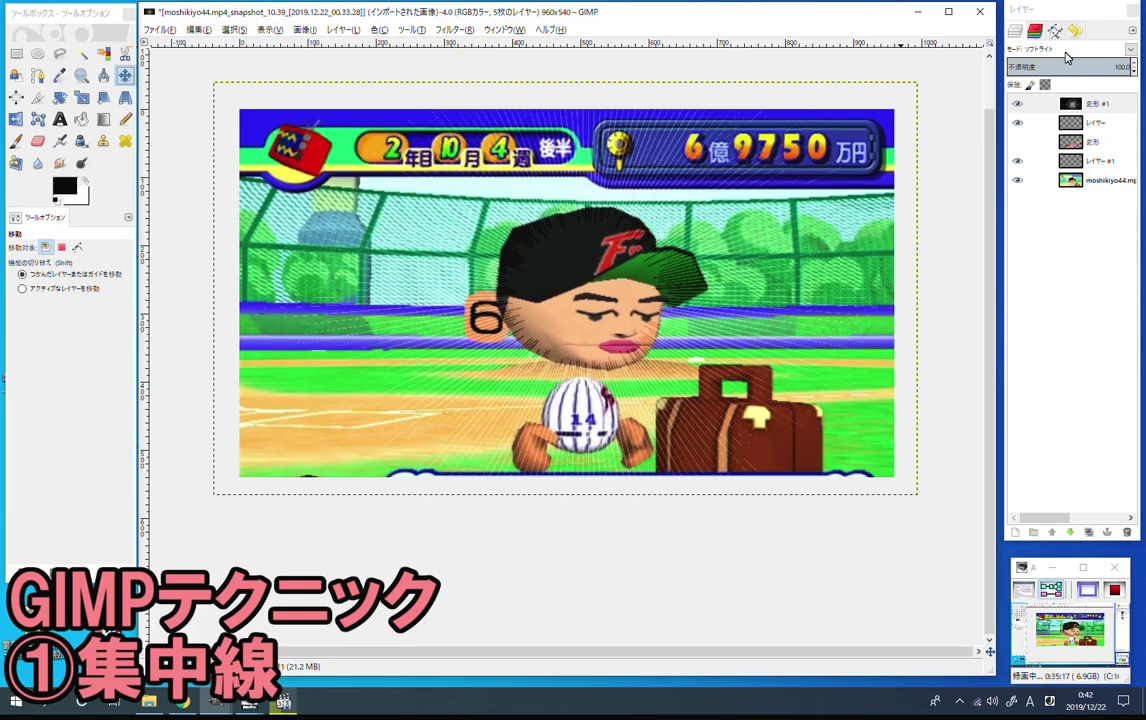
scroll(1066, 57, down, 1)
scroll(1066, 57, down, 1)
scroll(1066, 57, up, 2)
scroll(1066, 57, down, 1)
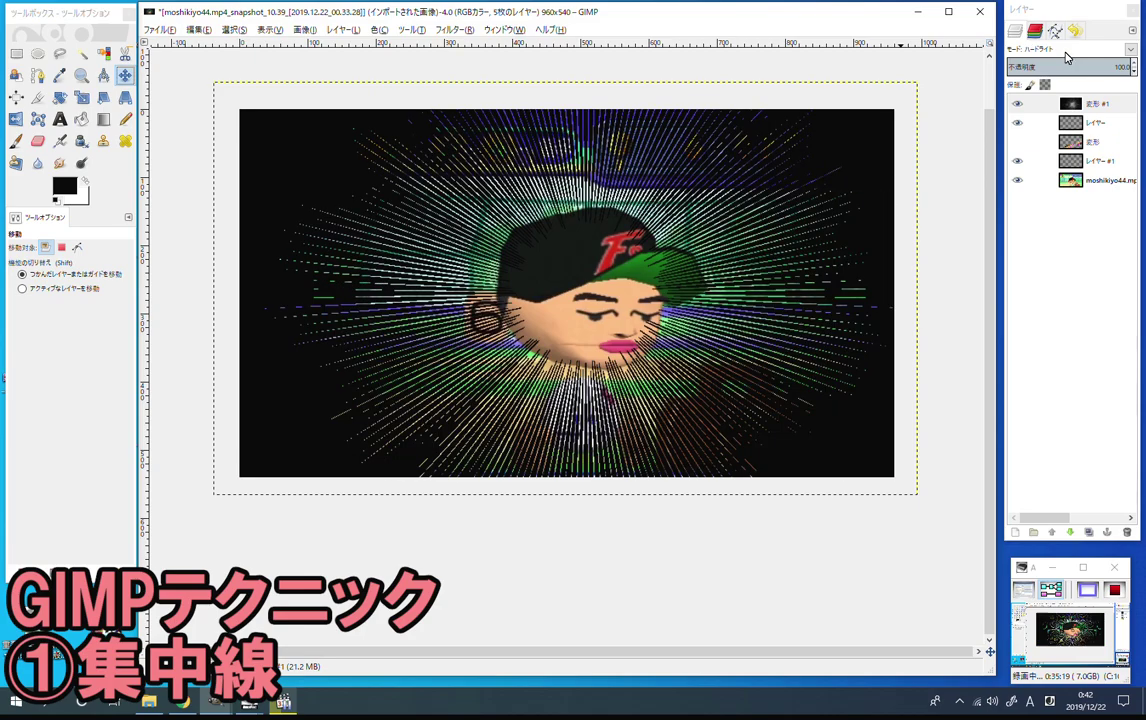
scroll(1066, 57, down, 2)
scroll(1066, 57, down, 2)
scroll(1066, 57, down, 3)
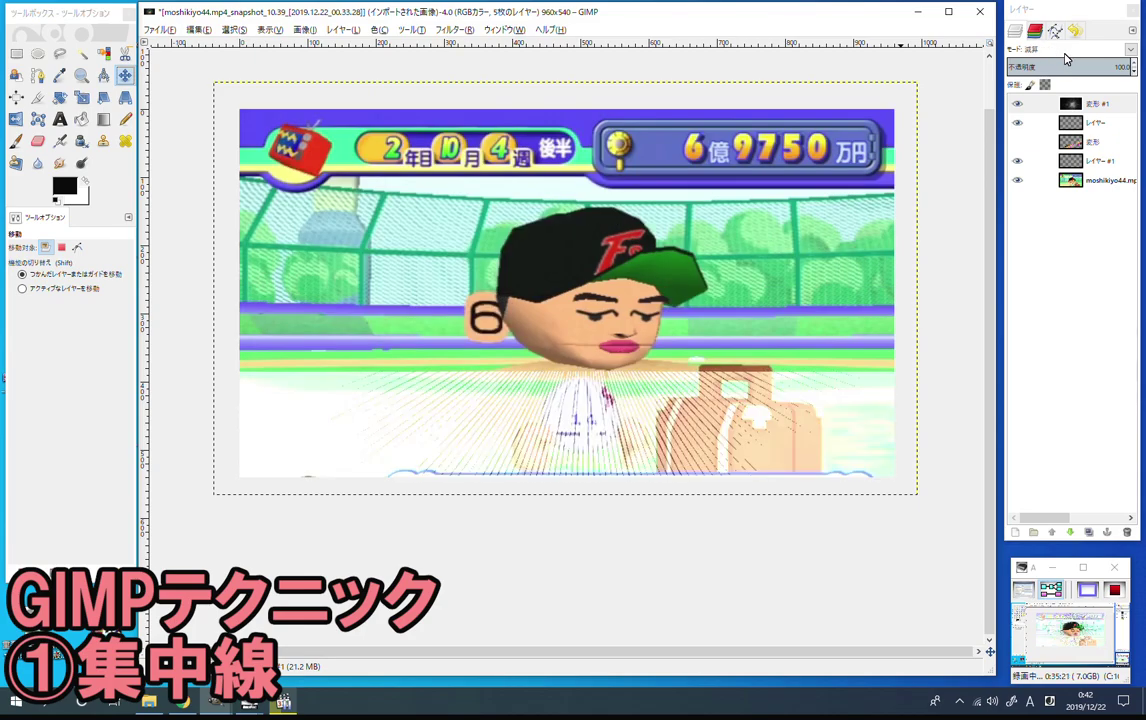
scroll(1066, 58, down, 1)
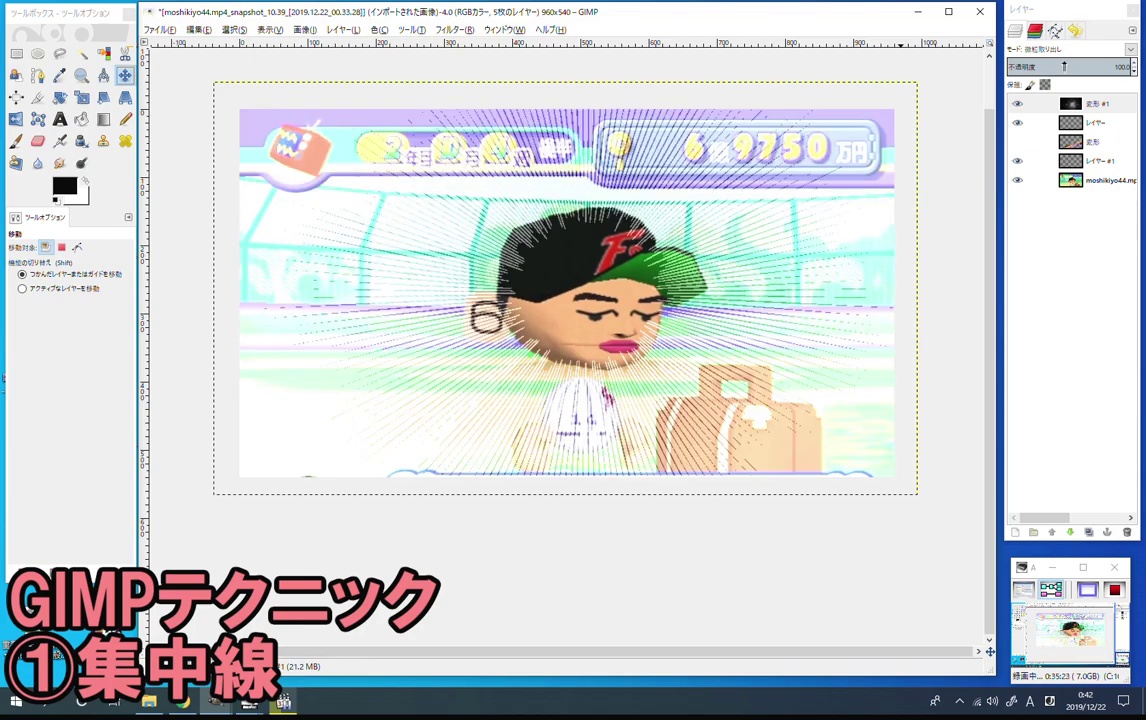
Lower the focus-line opacity to 45.6, nudge the layer into place, and show the headline layer.
click(1062, 66)
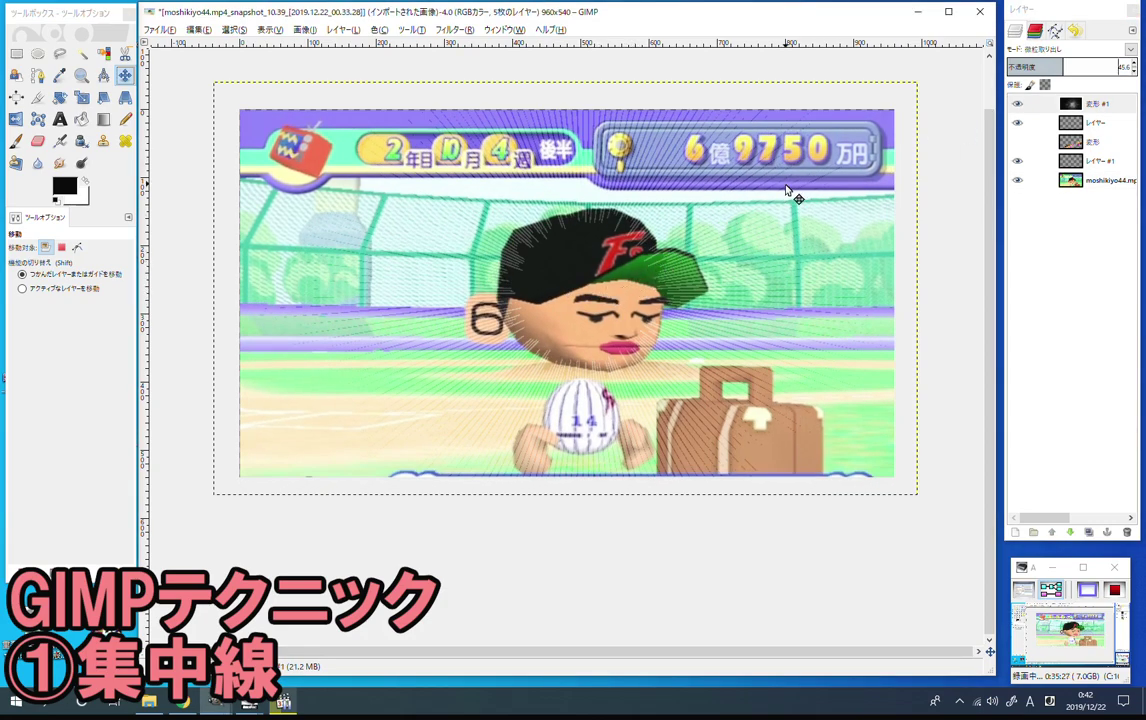
click(198, 29)
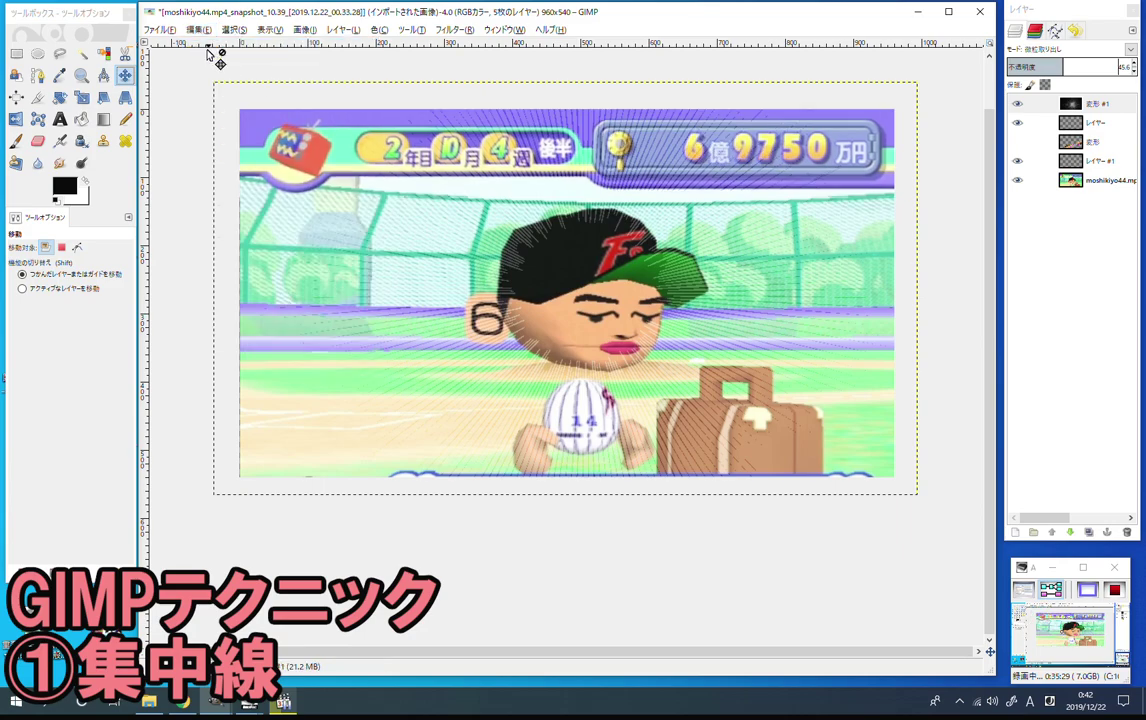
drag(847, 205, 860, 214)
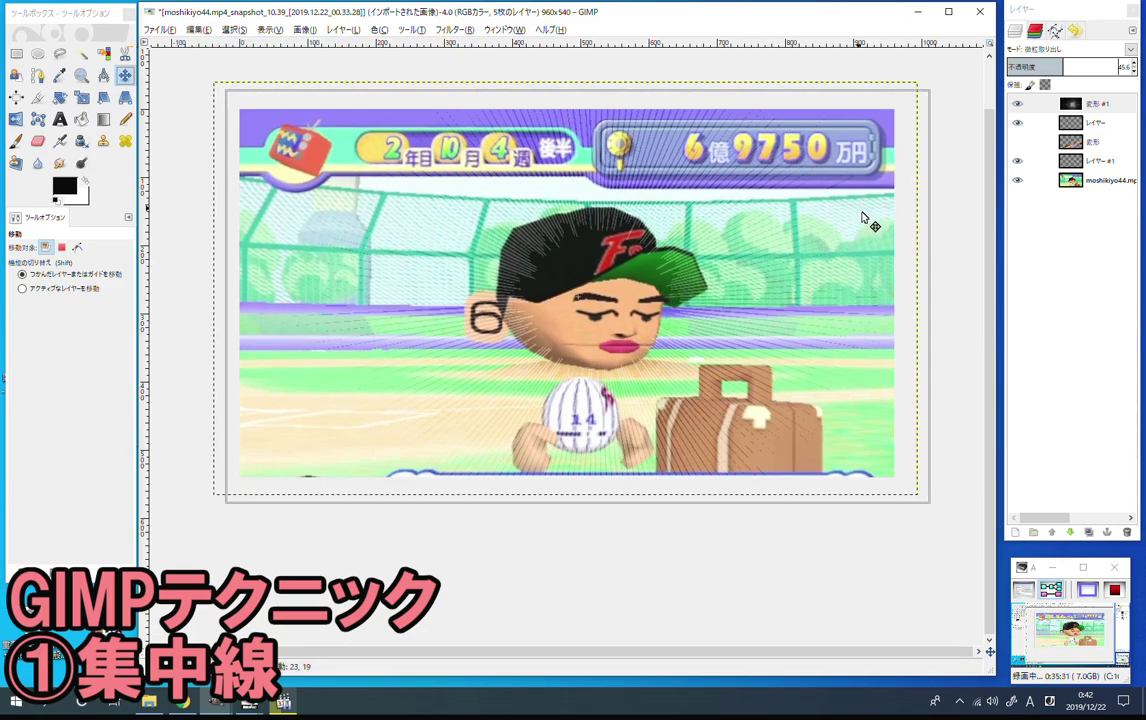
click(1017, 141)
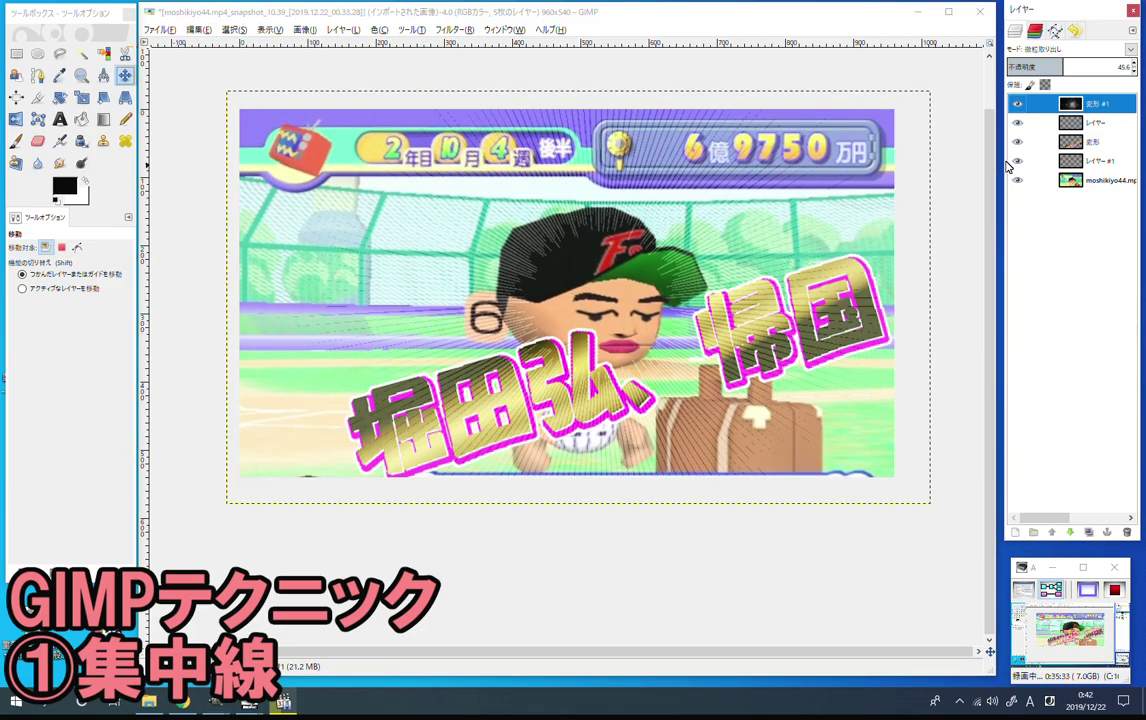
Move the headline layer to the top of the stack and drag the text up across the image.
drag(1090, 141, 1097, 103)
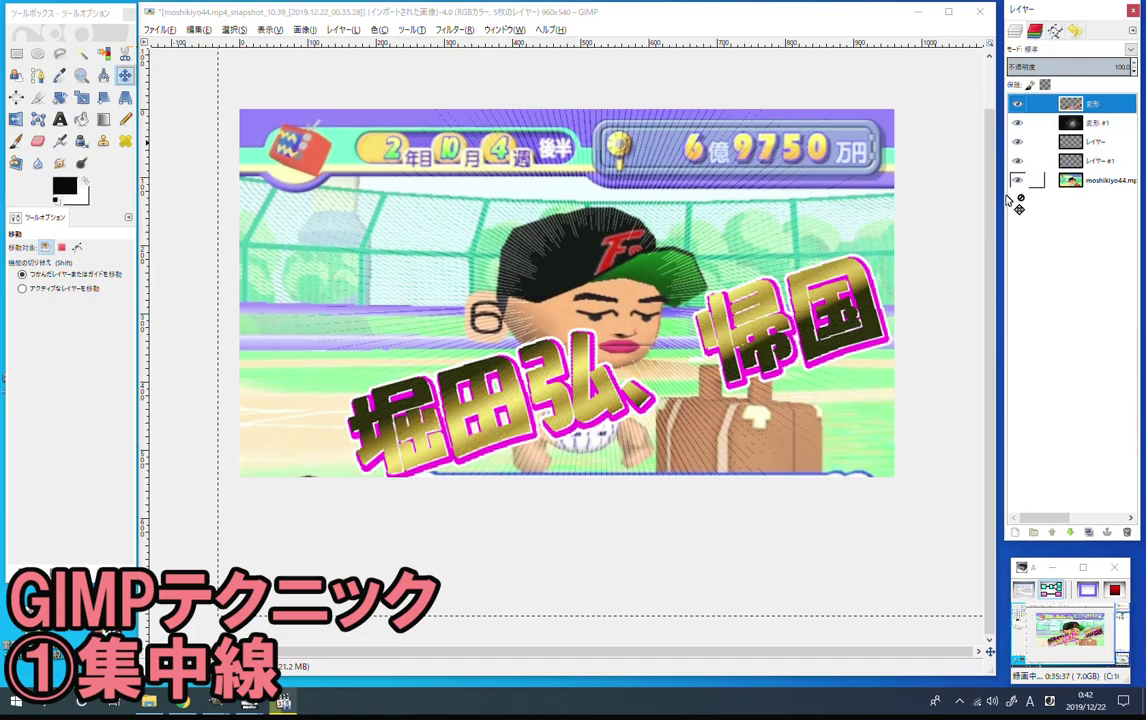
mouse_move(697, 362)
mouse_down()
mouse_move(710, 330)
mouse_move(615, 180)
mouse_move(617, 192)
mouse_up()
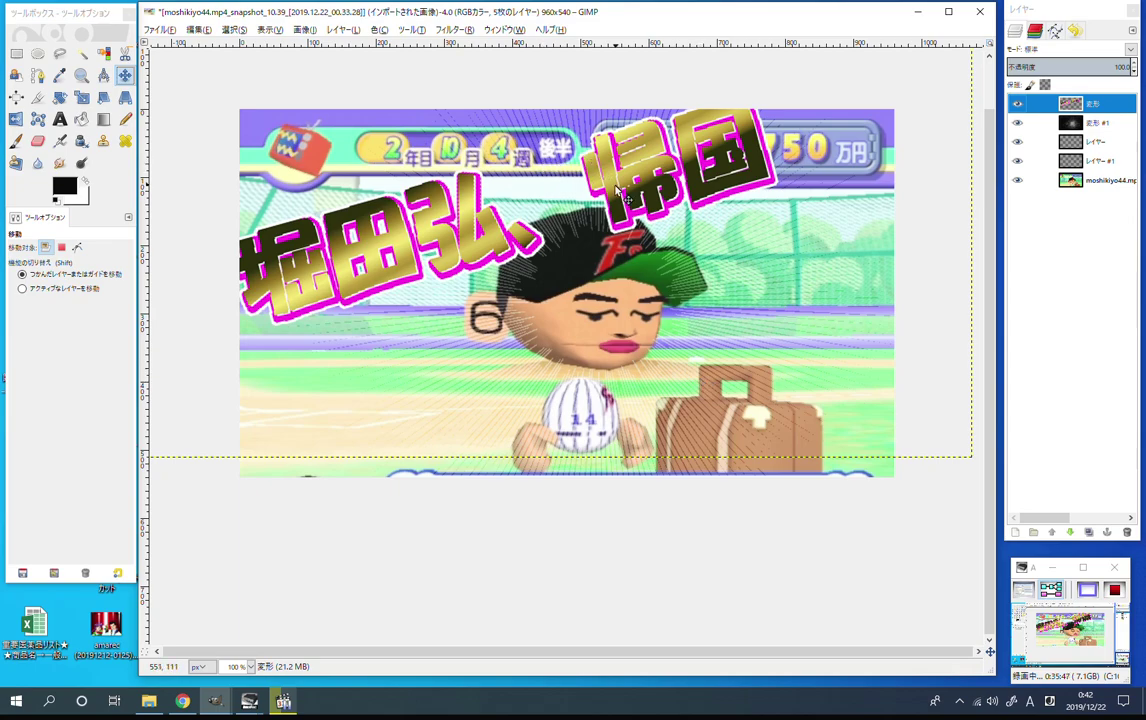
drag(616, 194, 622, 195)
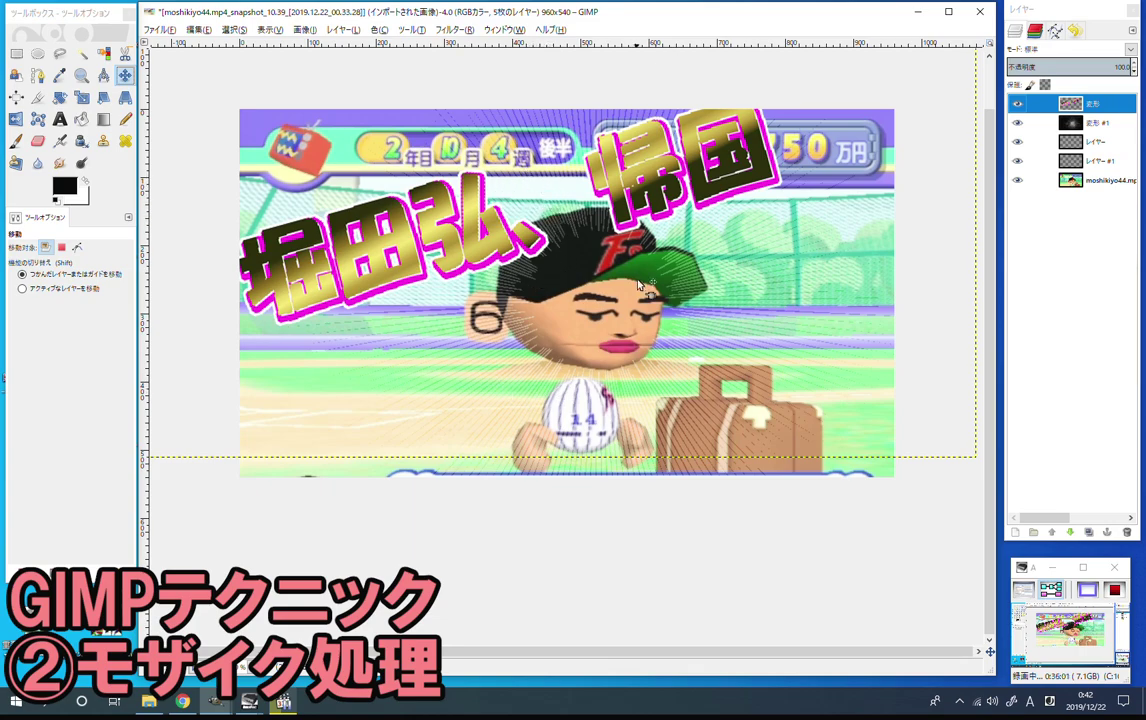
On the bottom screenshot layer, draw a rectangle selection over the character's eyes.
click(455, 29)
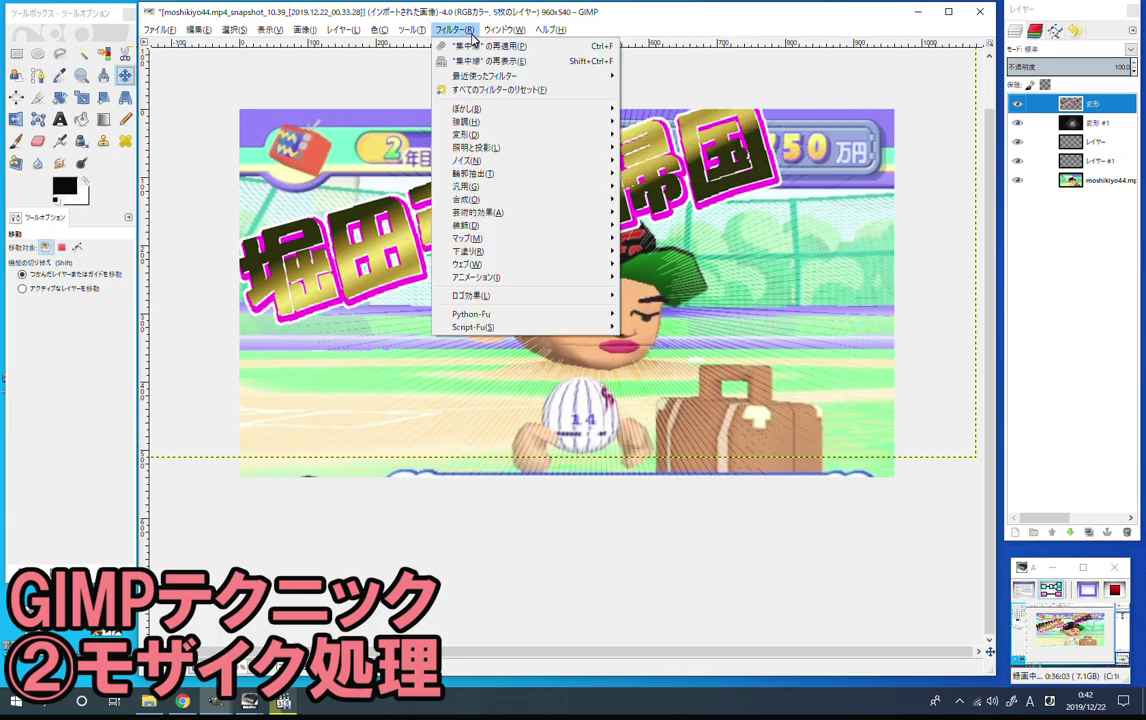
click(455, 29)
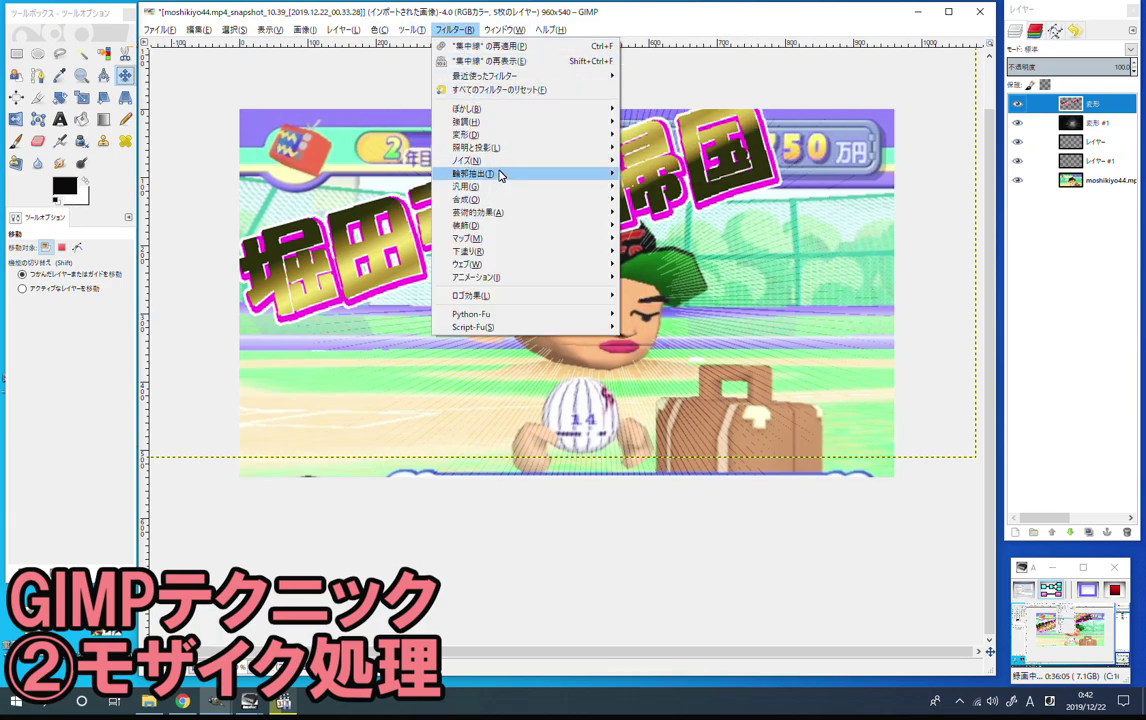
mouse_move(467, 108)
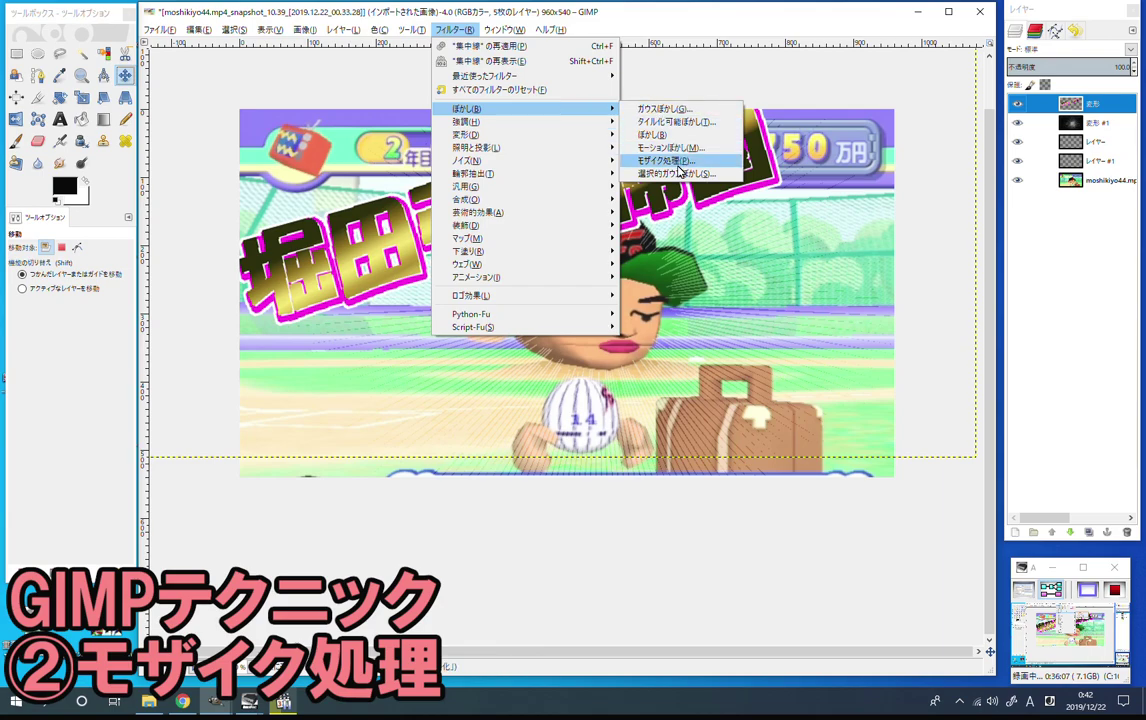
click(676, 164)
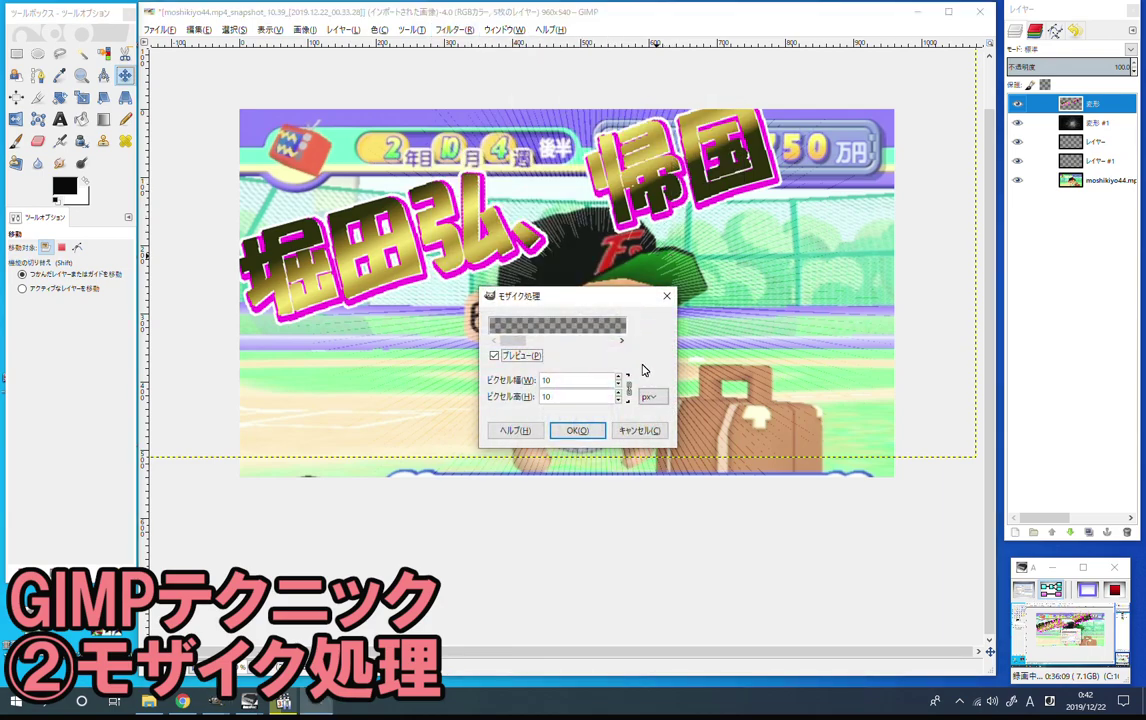
click(640, 431)
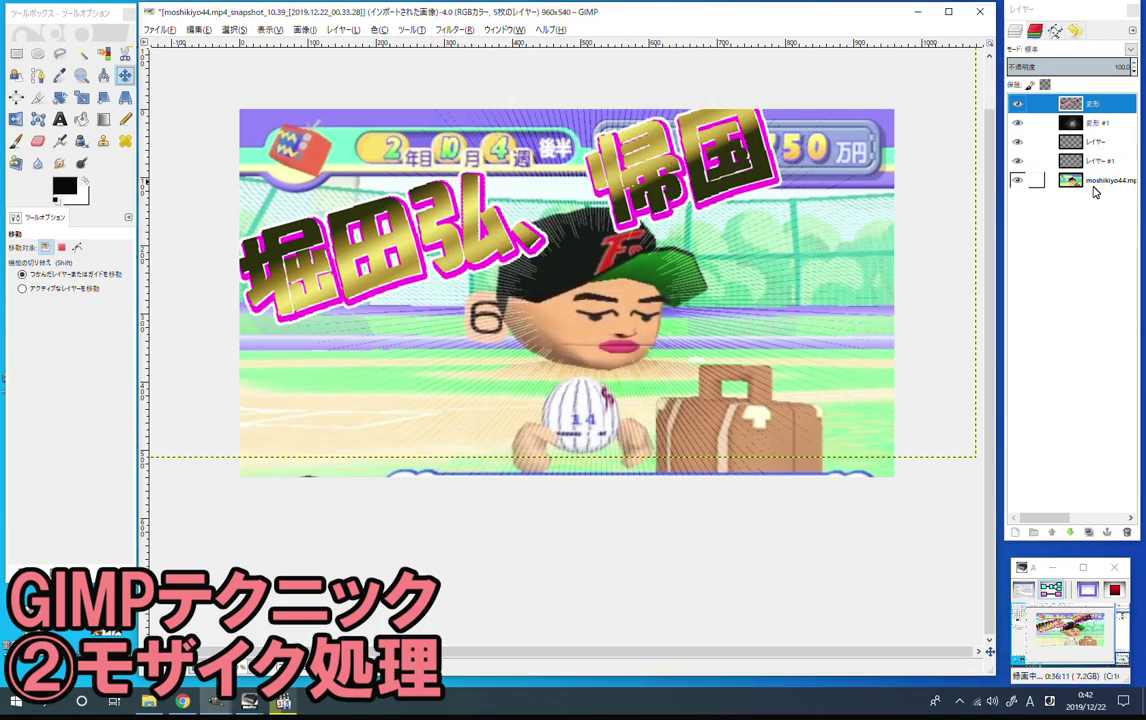
click(1095, 182)
click(16, 53)
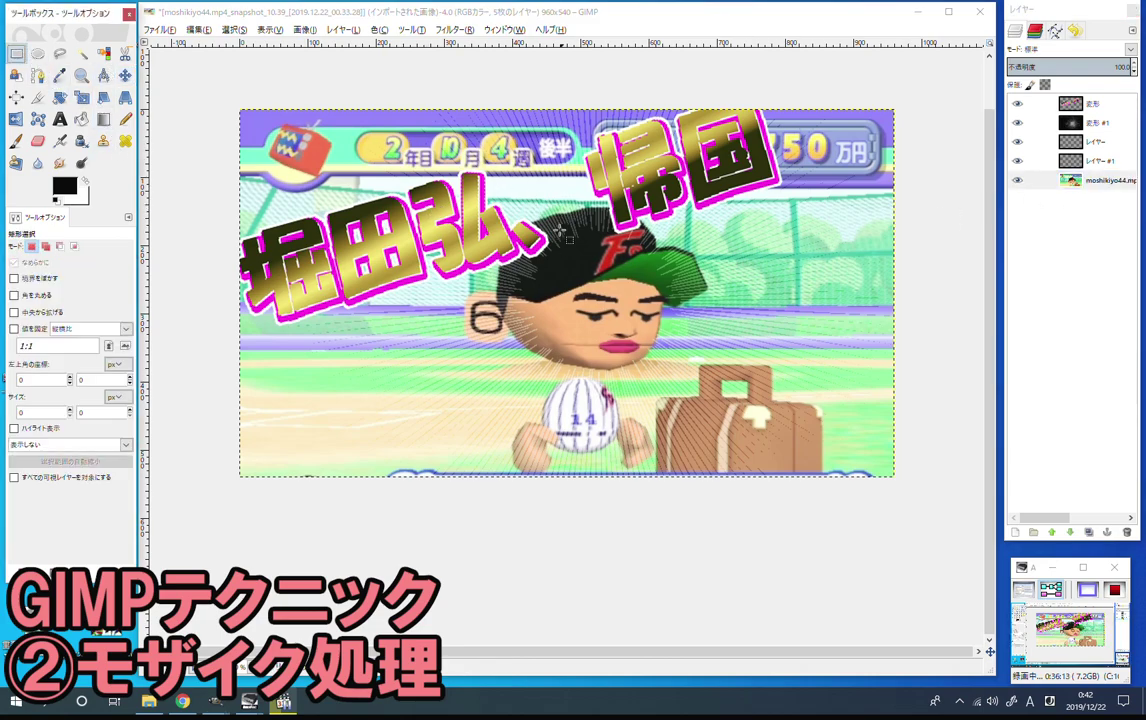
drag(553, 291, 671, 327)
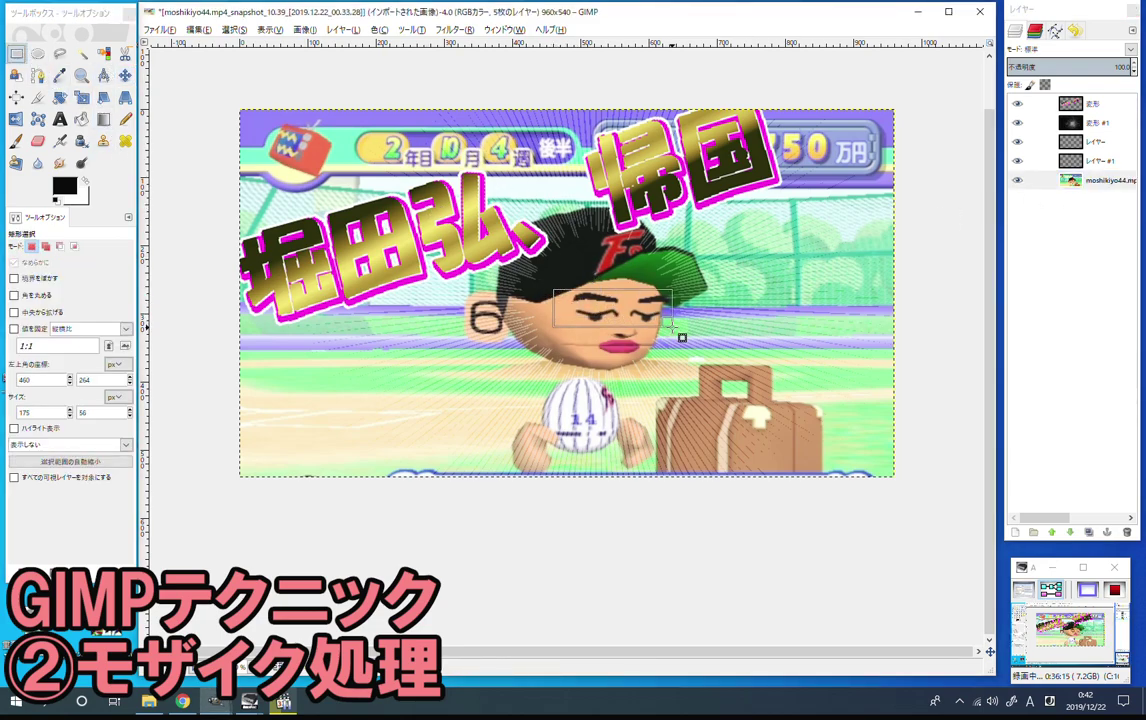
Pixelize the eye selection, reapplying it with 9-pixel block width and height.
click(455, 29)
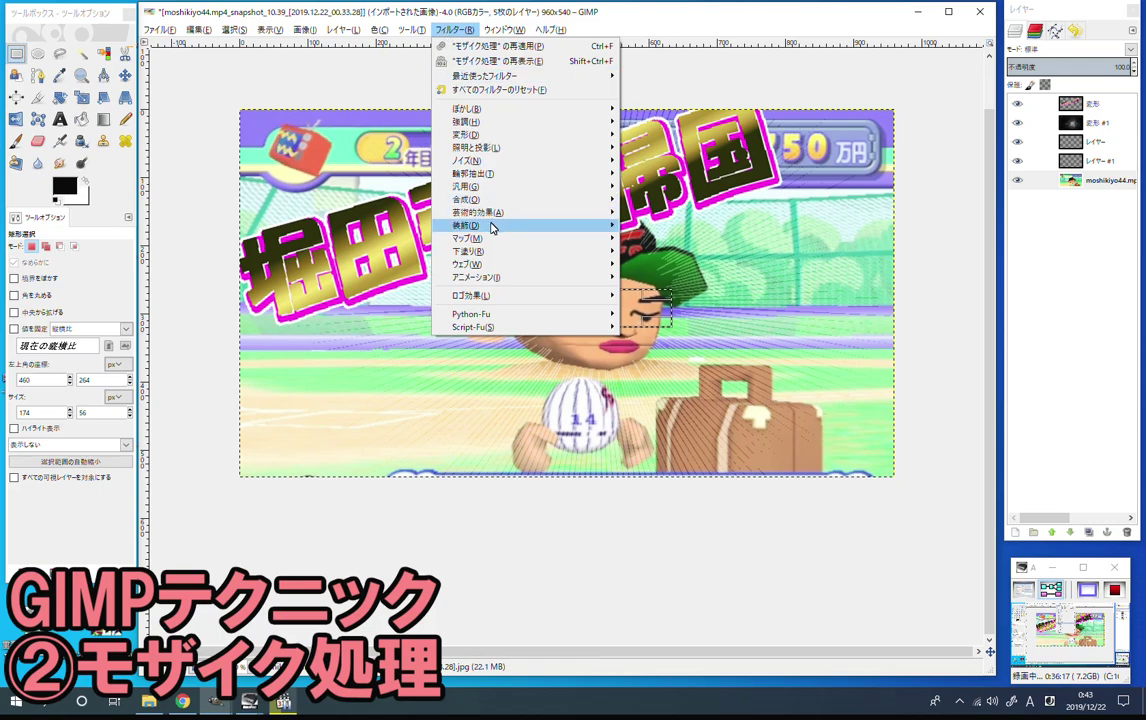
mouse_move(467, 108)
click(628, 152)
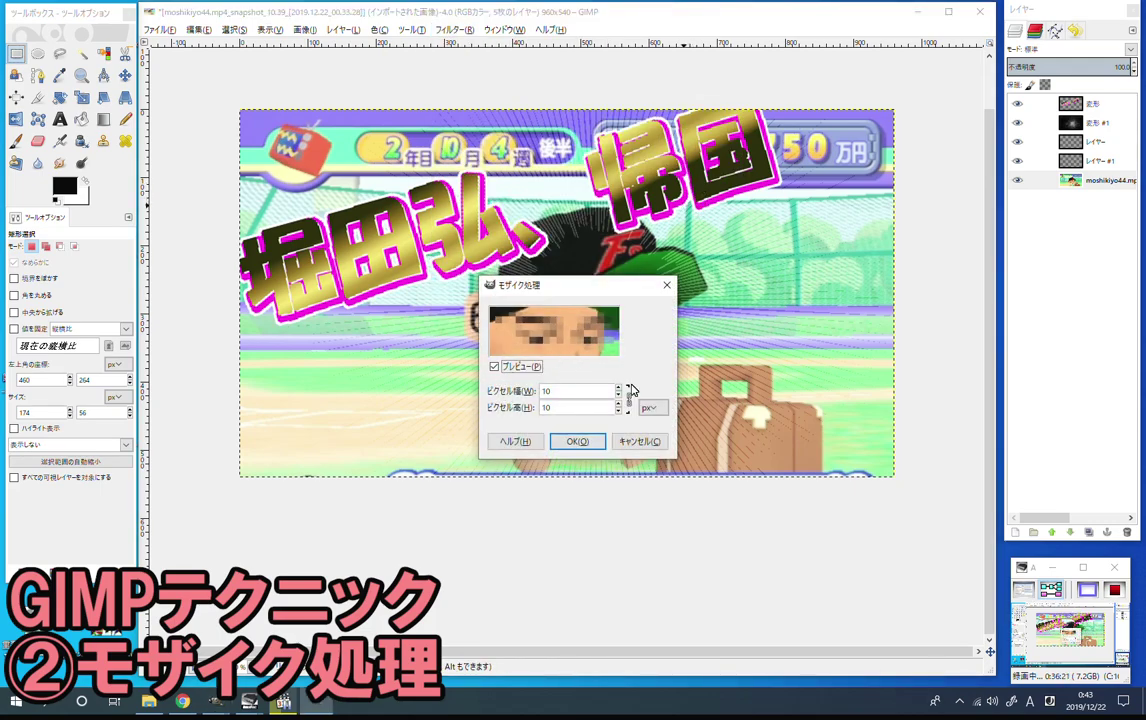
scroll(620, 396, down, 5)
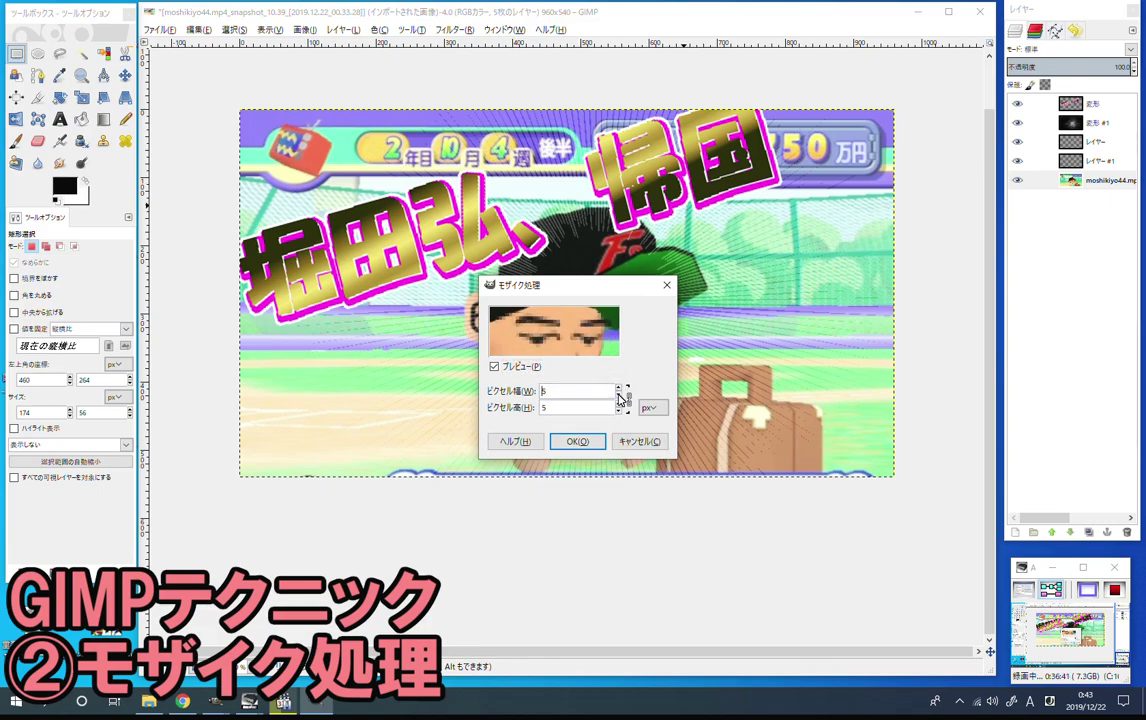
scroll(621, 398, up, 3)
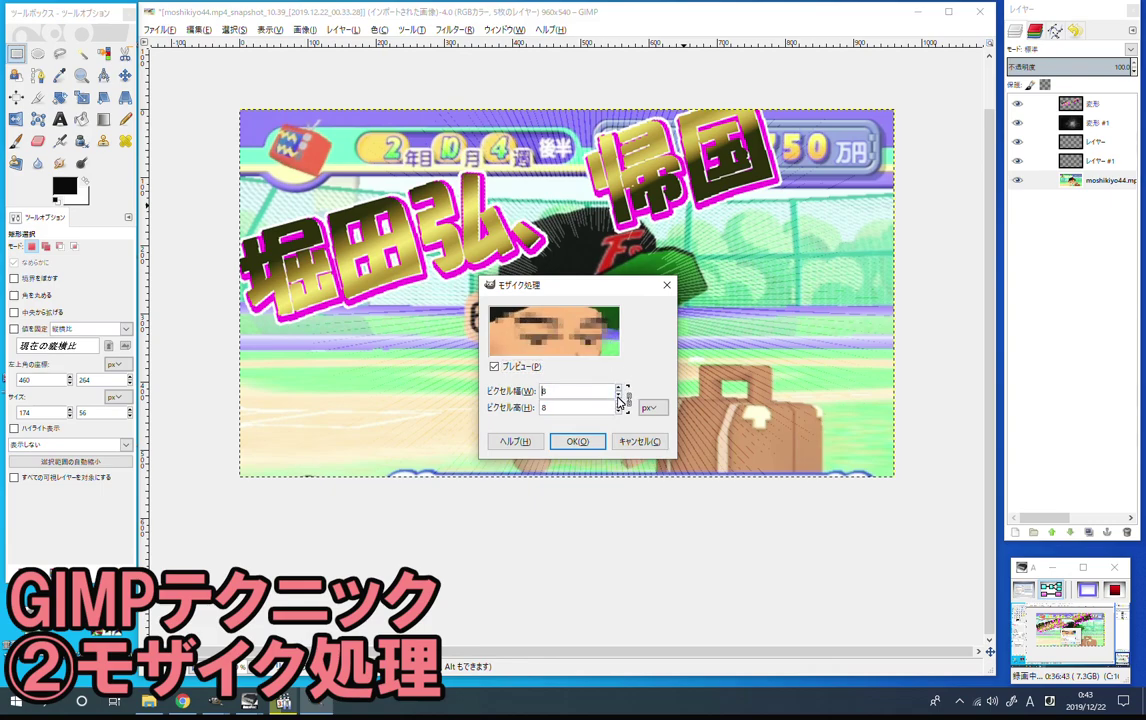
click(578, 441)
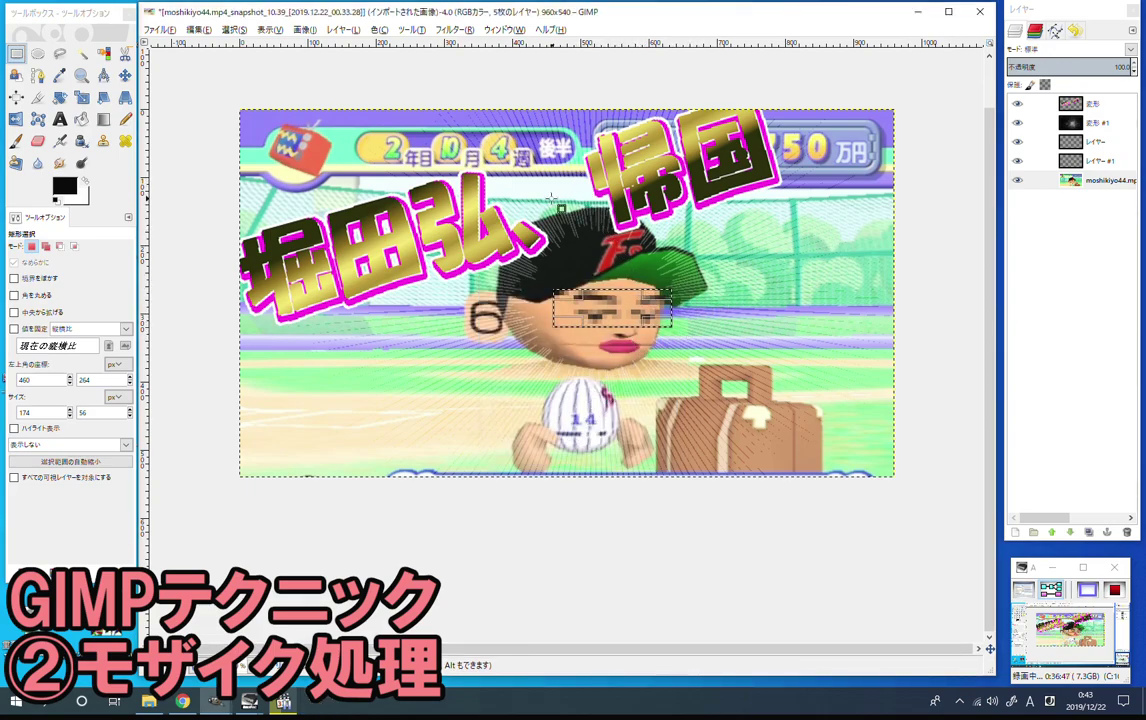
click(463, 33)
mouse_move(530, 108)
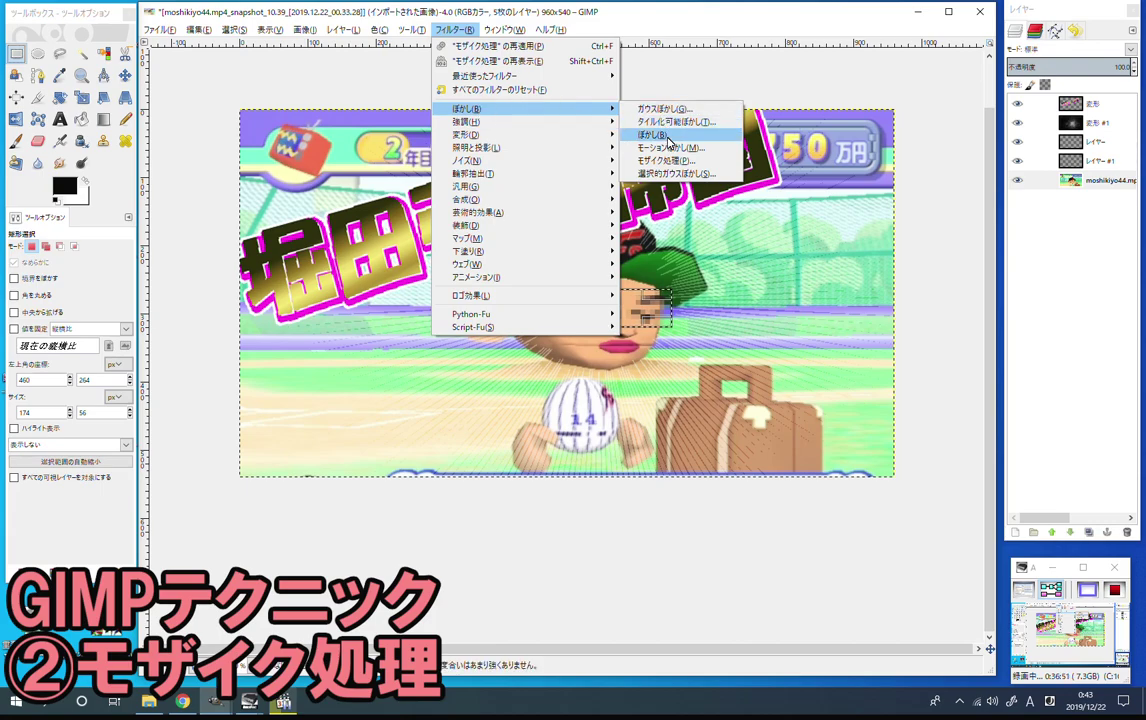
click(665, 160)
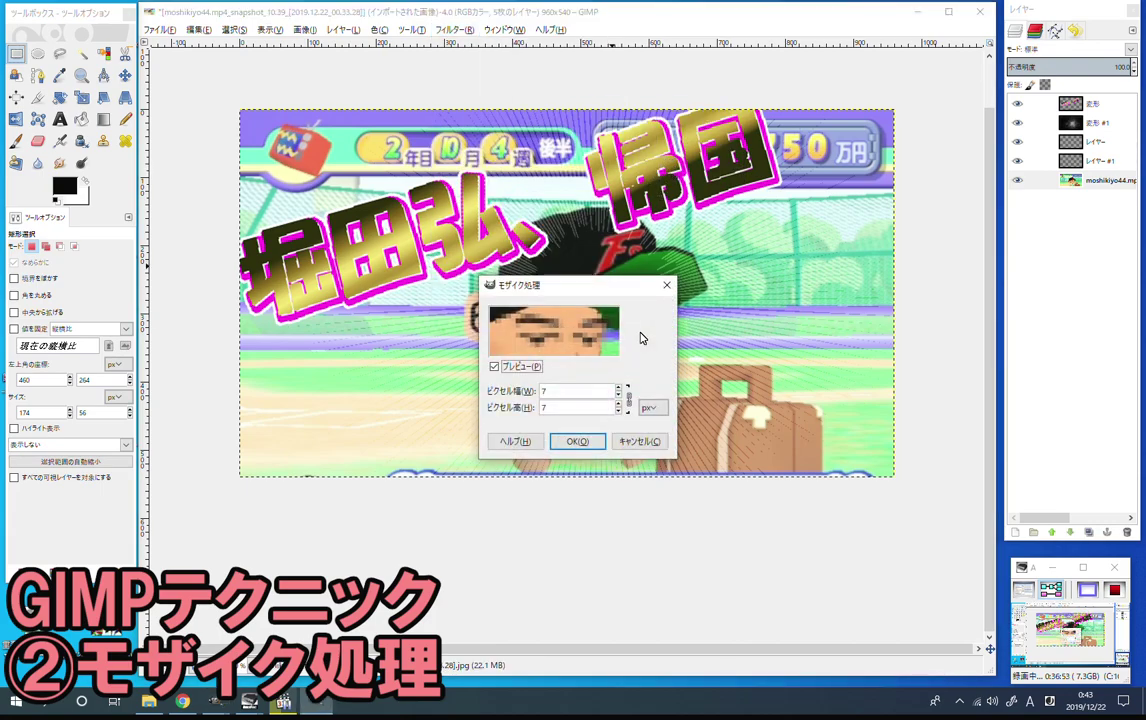
click(620, 388)
click(620, 388)
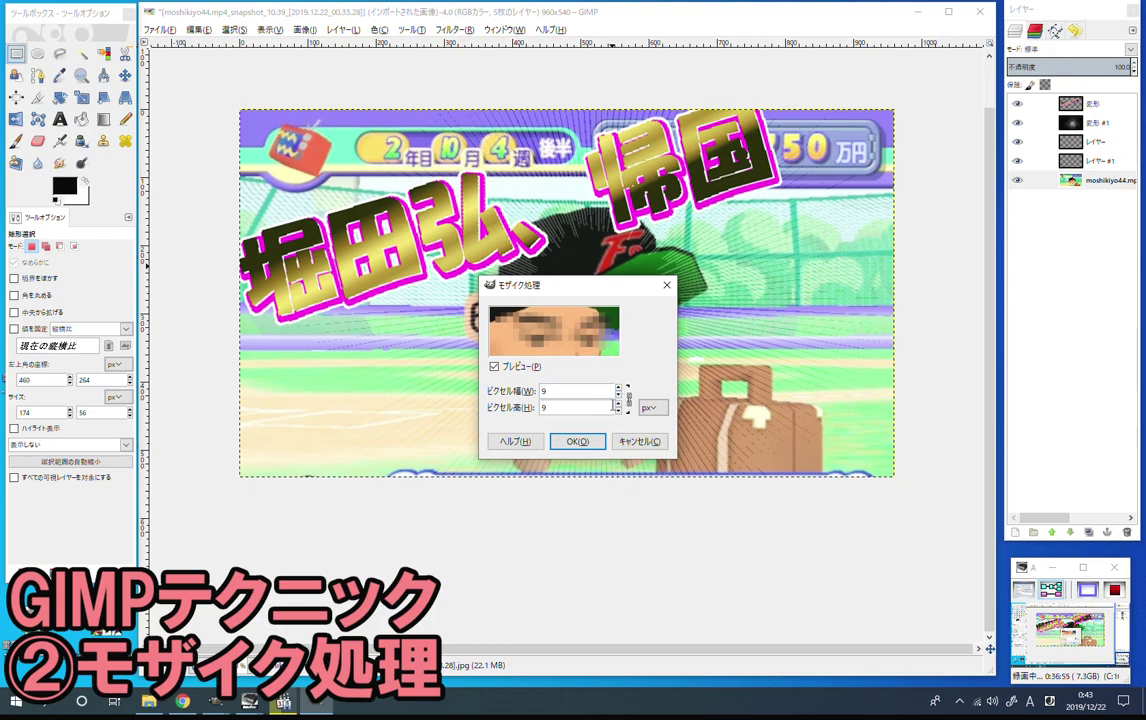
click(577, 441)
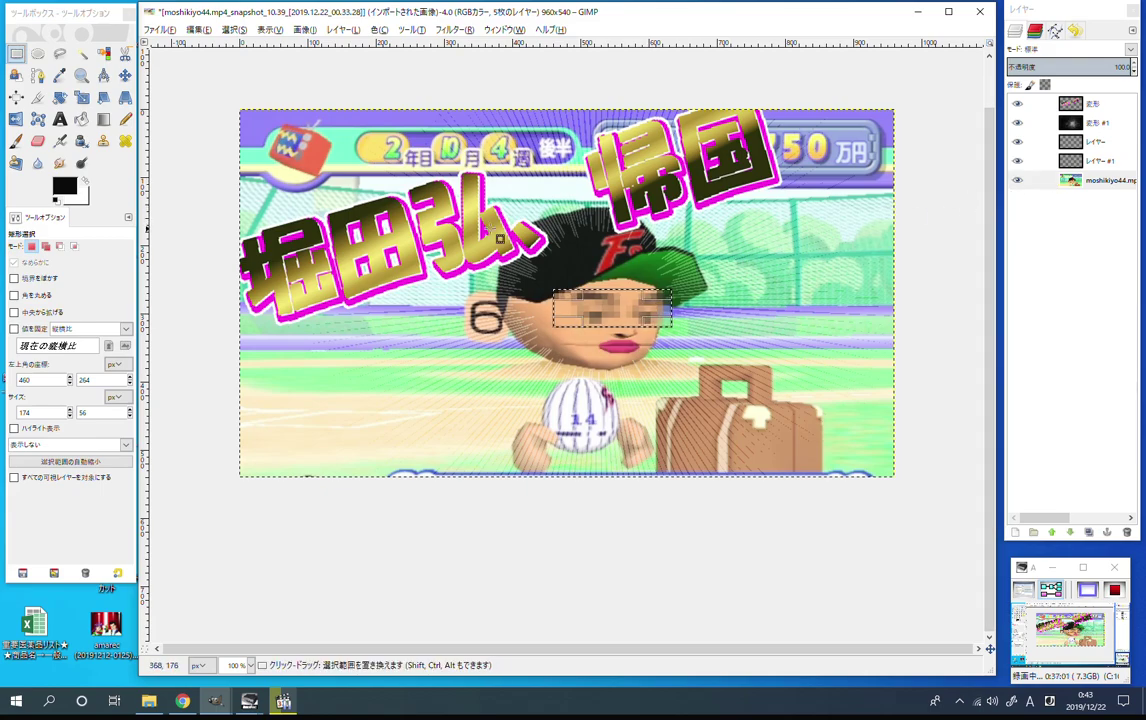
Select the whole image and move the headline 堀田弘、帰国 about 29 px to the right.
click(226, 30)
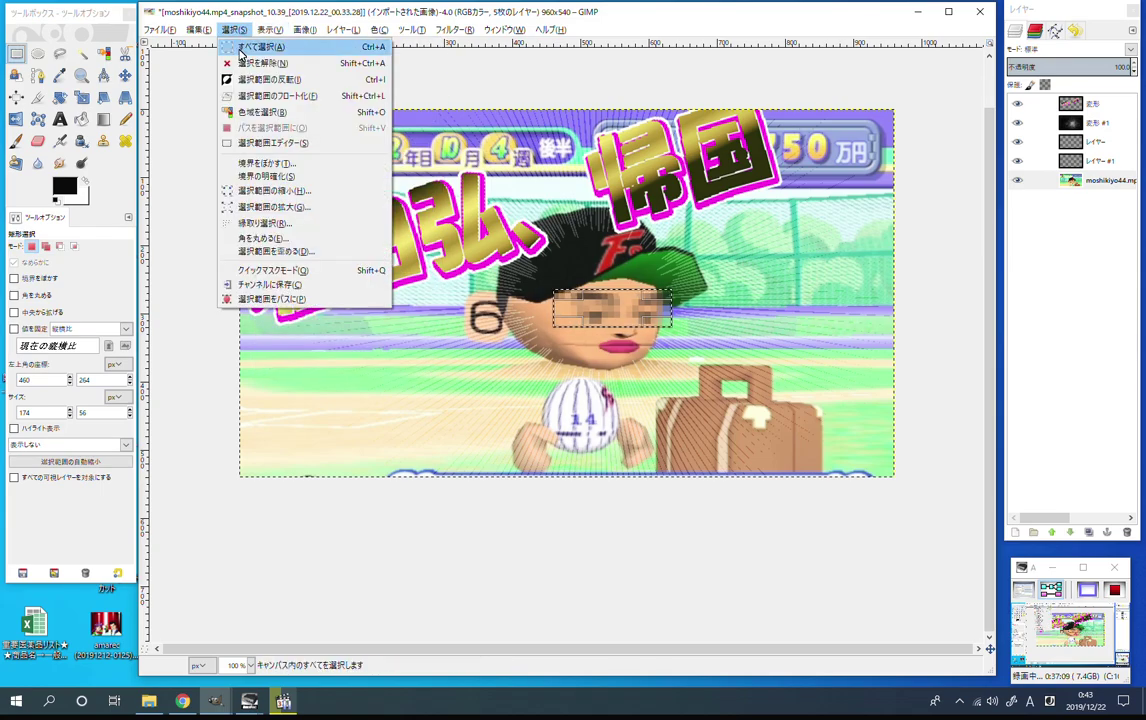
click(240, 54)
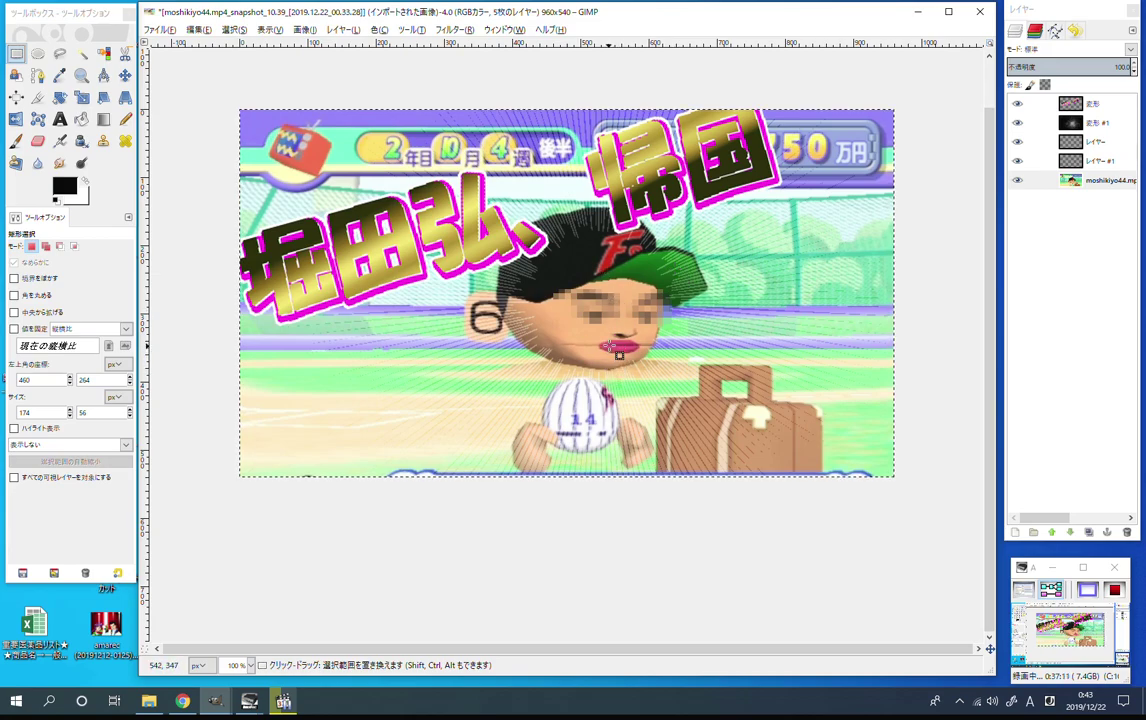
click(124, 75)
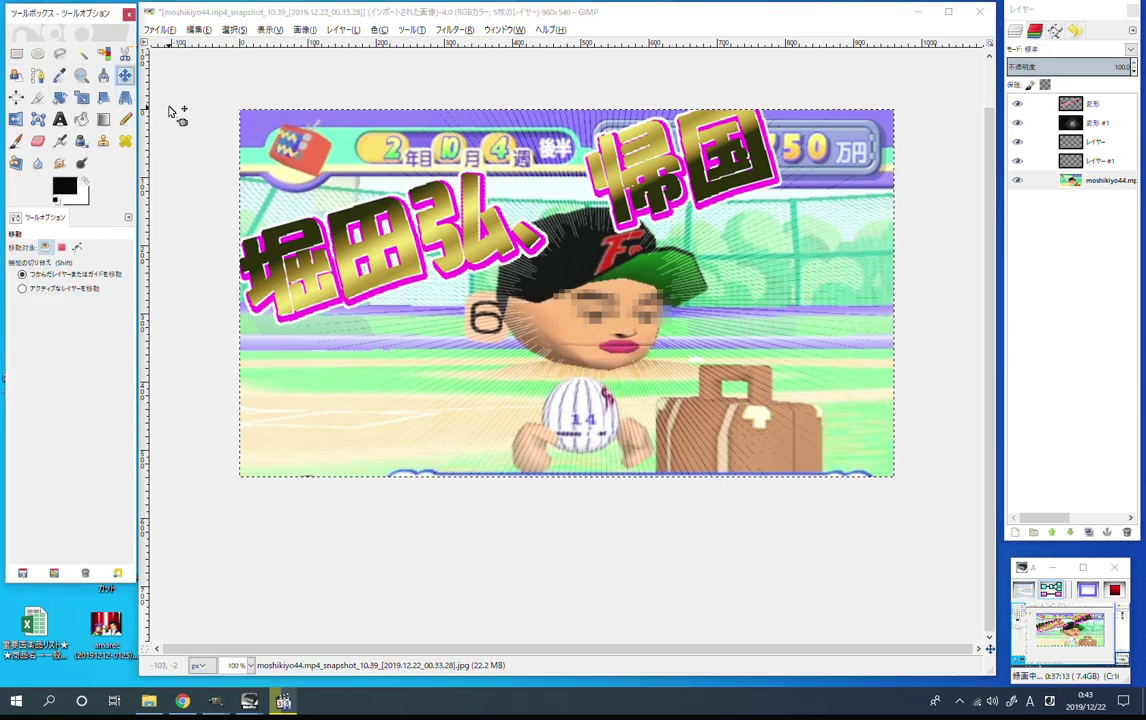
drag(398, 259, 427, 260)
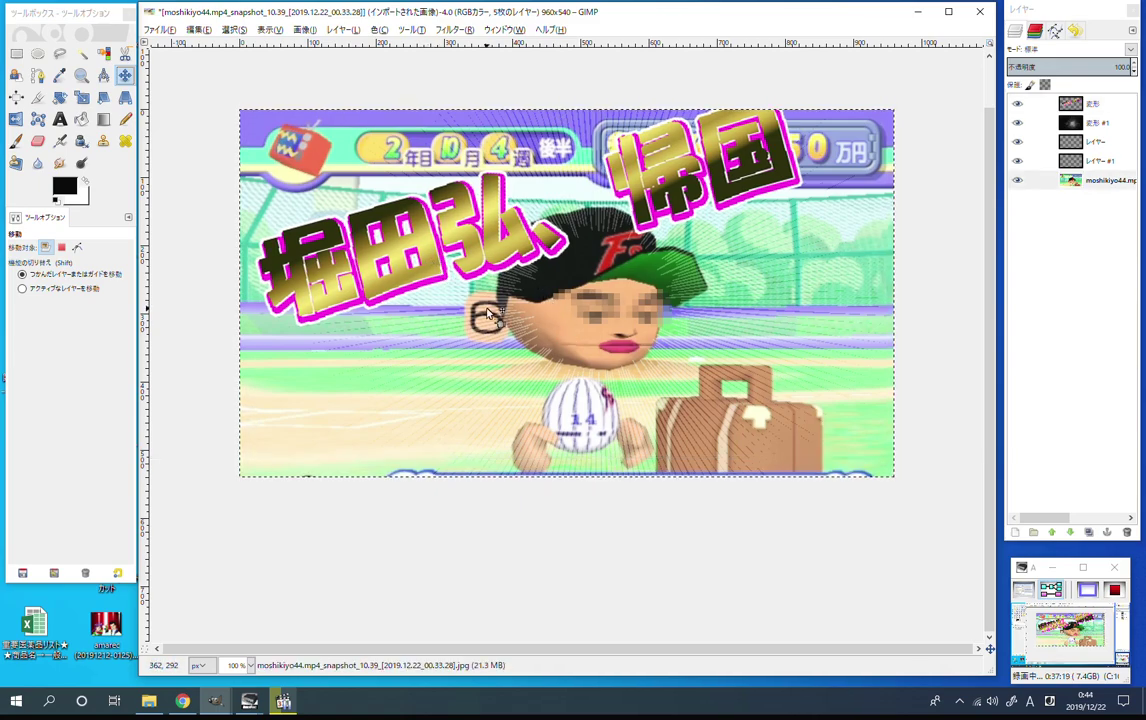
key(t)
click(168, 31)
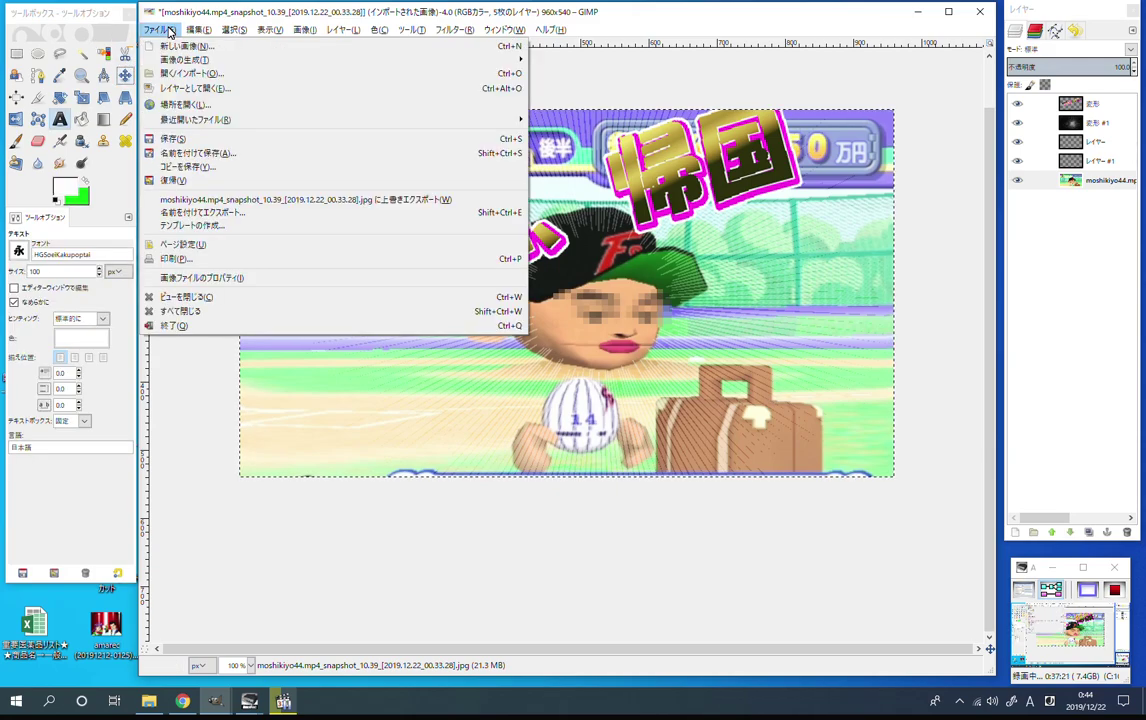
Start exporting the image under its current name, checking the export file-type list.
click(245, 217)
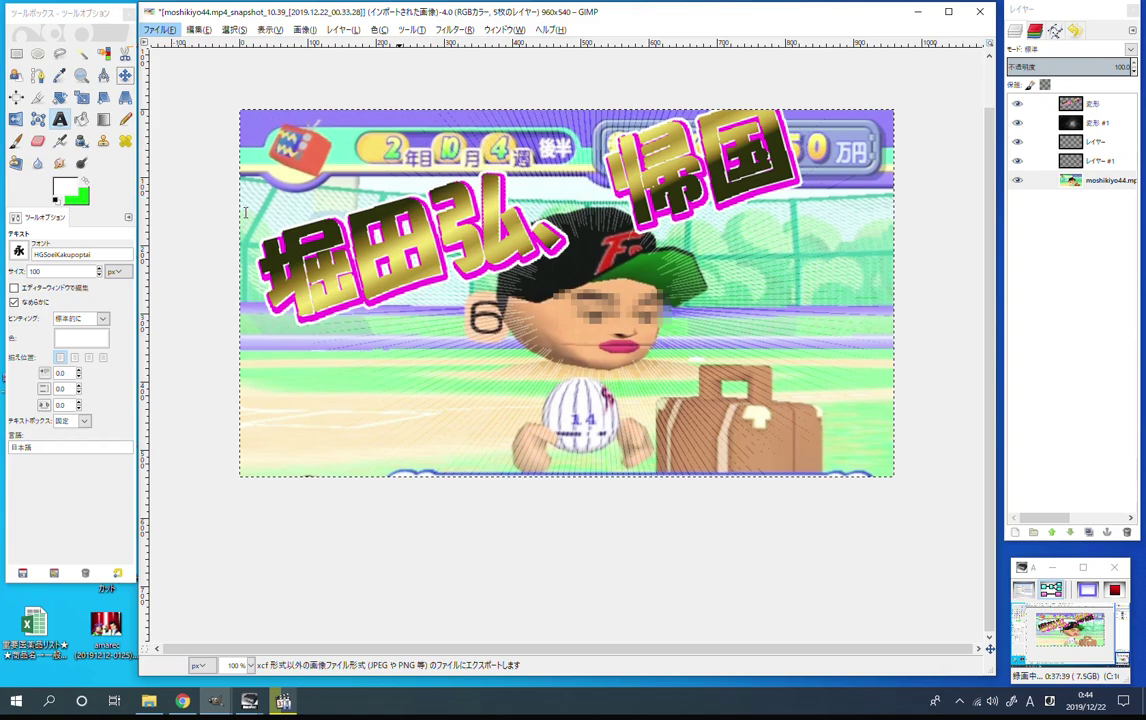
click(538, 83)
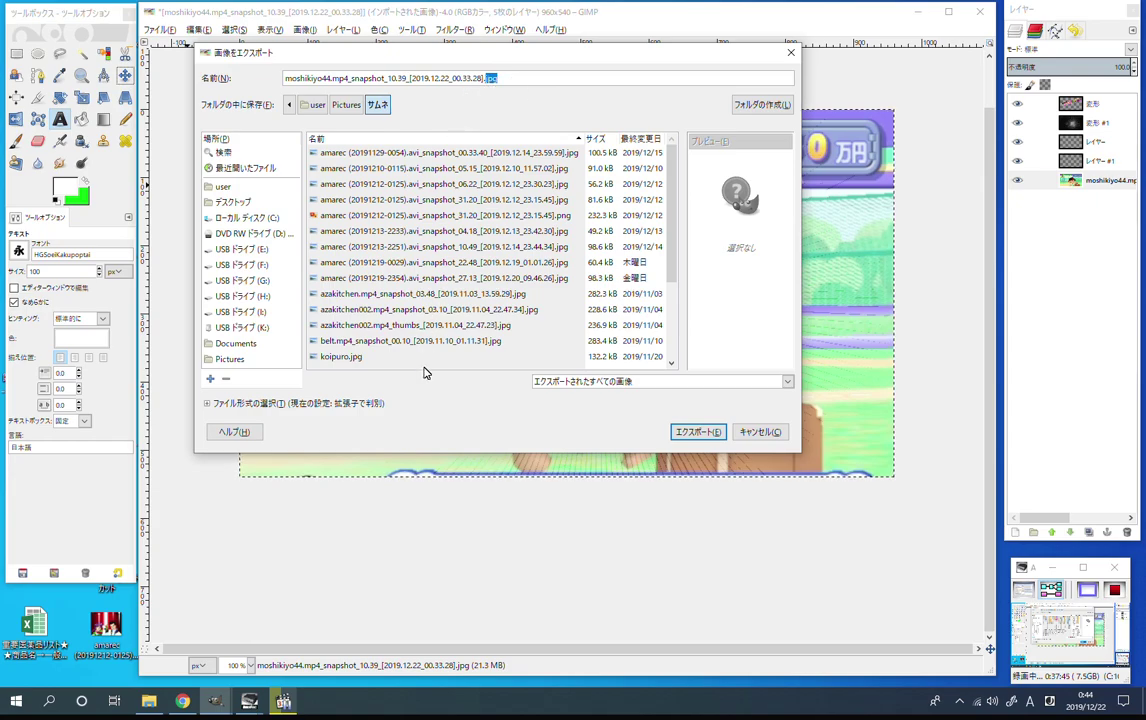
click(210, 404)
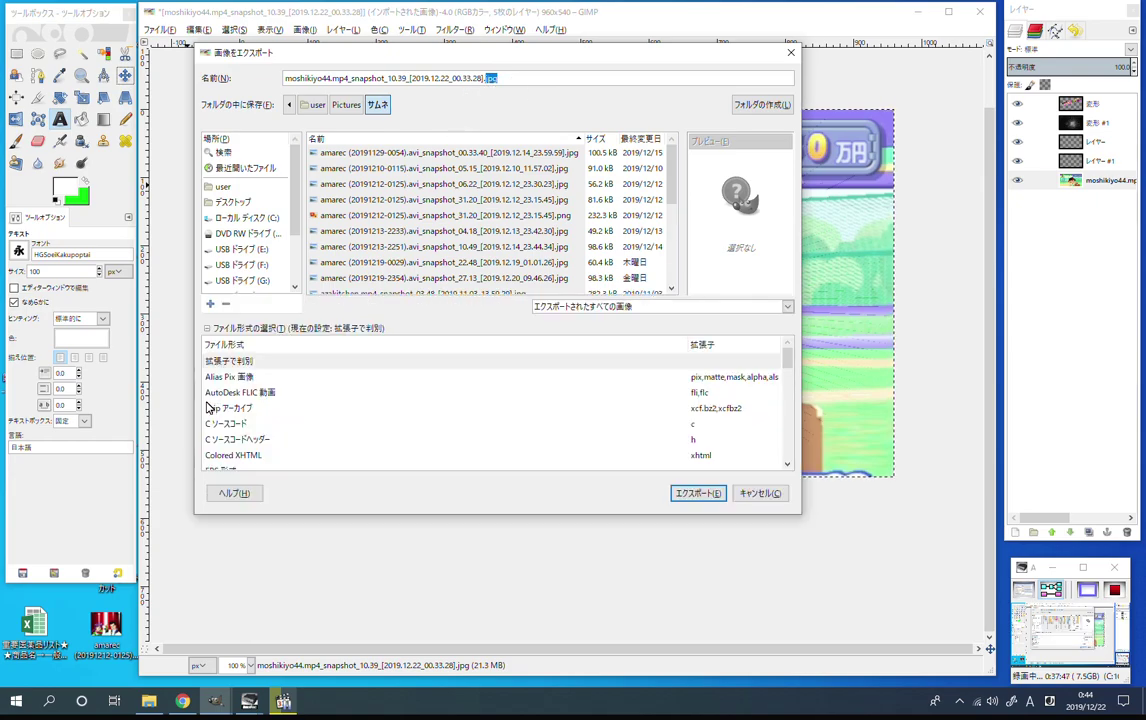
scroll(320, 390, down, 3)
scroll(324, 392, down, 3)
scroll(325, 393, down, 2)
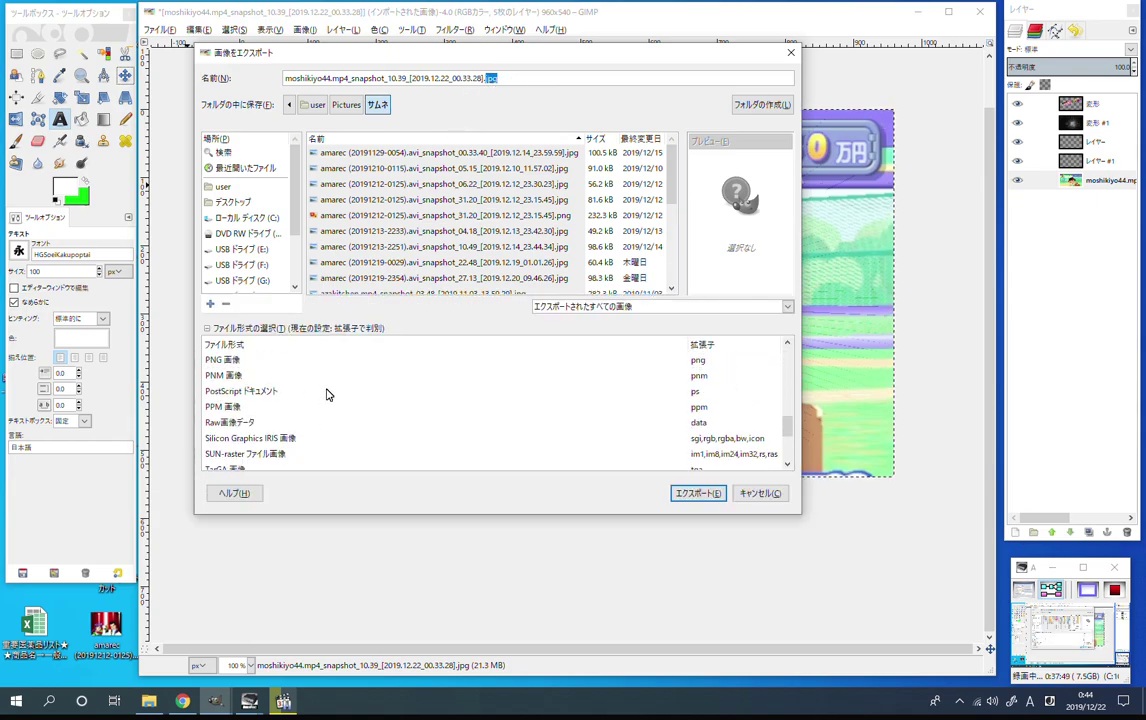
scroll(326, 396, down, 3)
scroll(326, 397, up, 3)
scroll(326, 395, up, 3)
scroll(326, 393, up, 3)
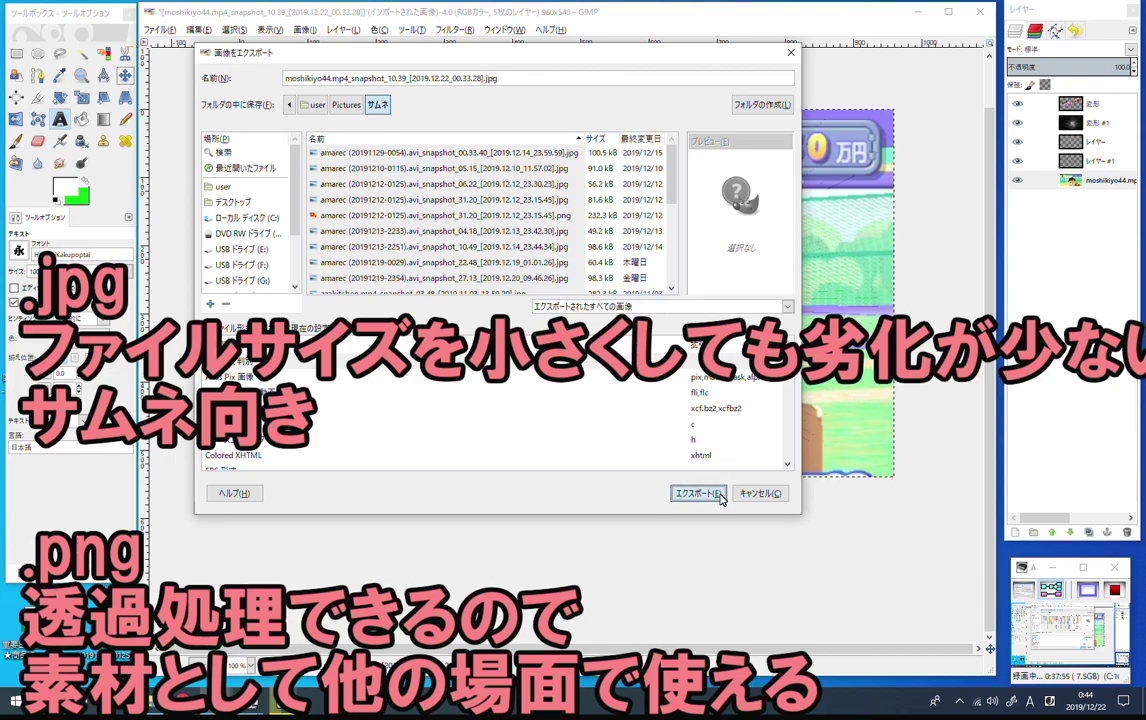
click(712, 493)
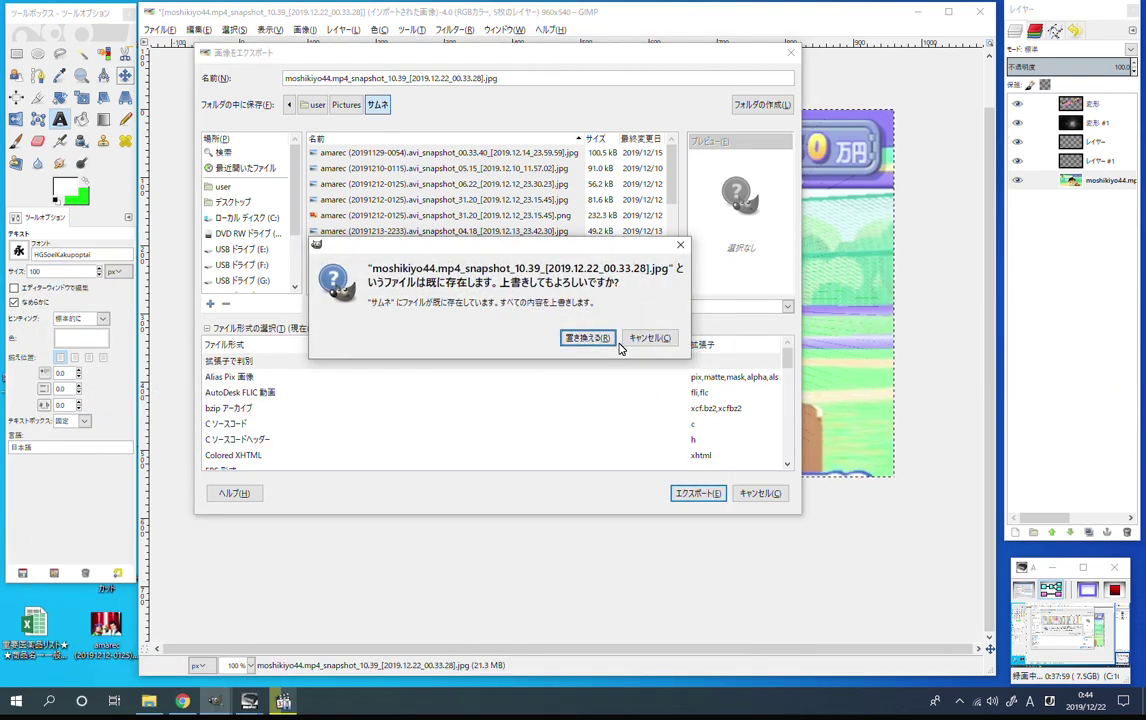
Decline the overwrite and export to the Desktop as a JPEG at quality 90, then minimize GIMP.
click(650, 338)
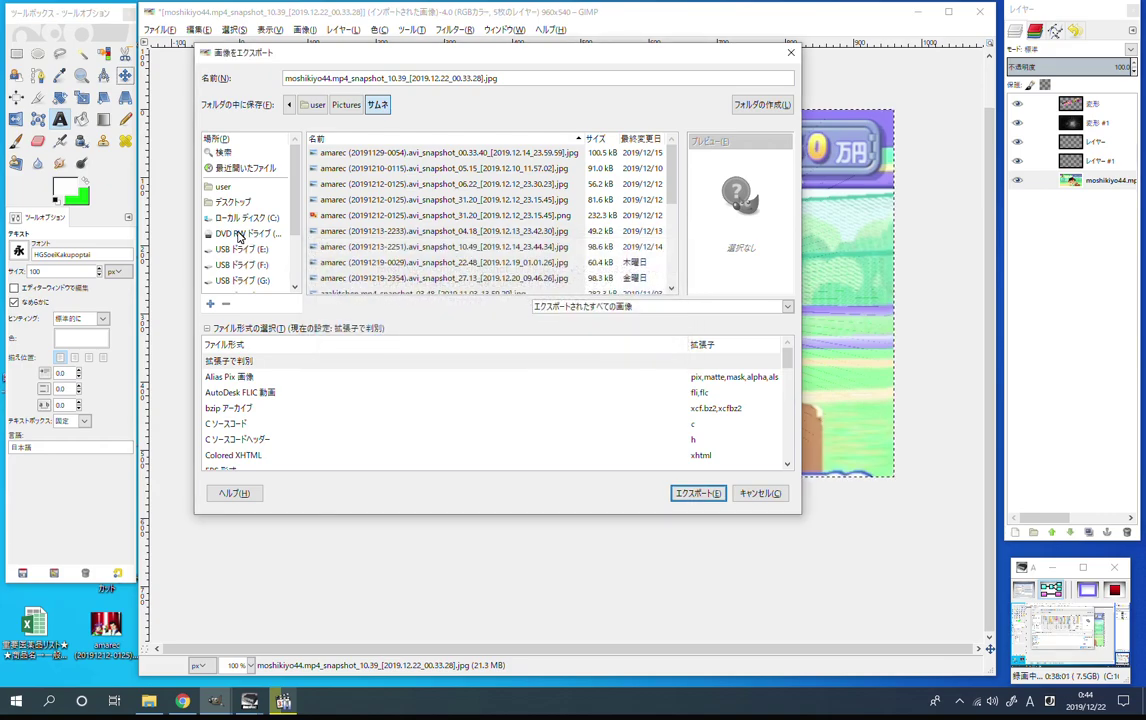
click(233, 201)
click(698, 494)
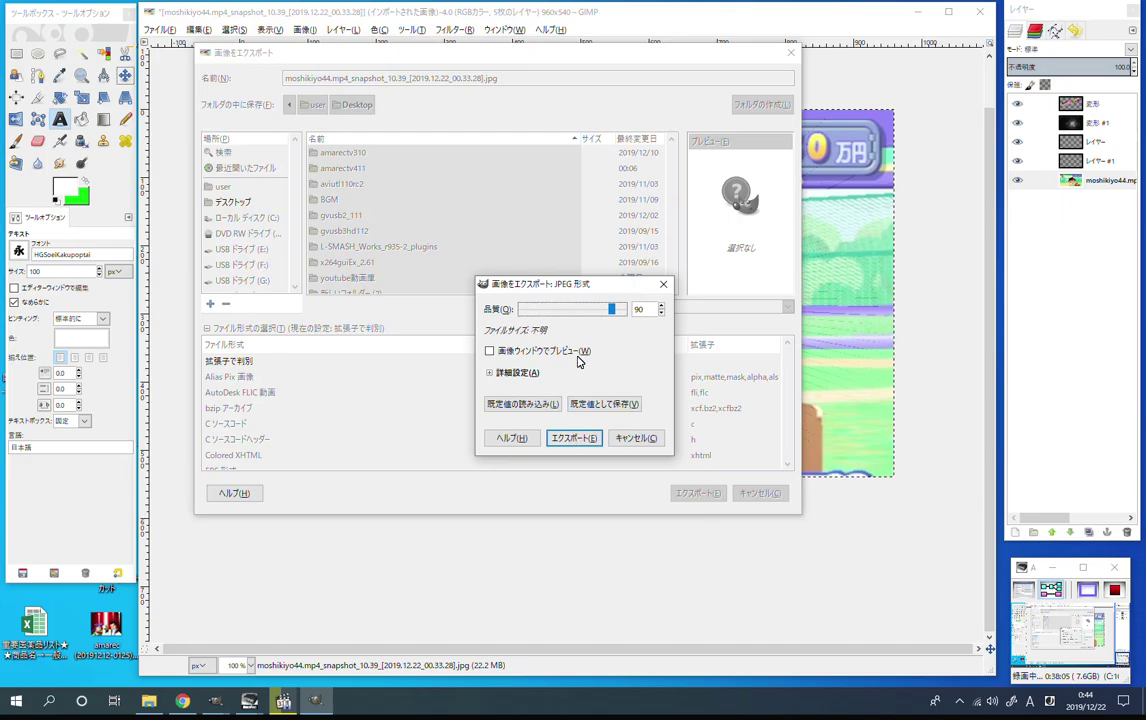
drag(610, 309, 614, 309)
key(Down)
key(Down)
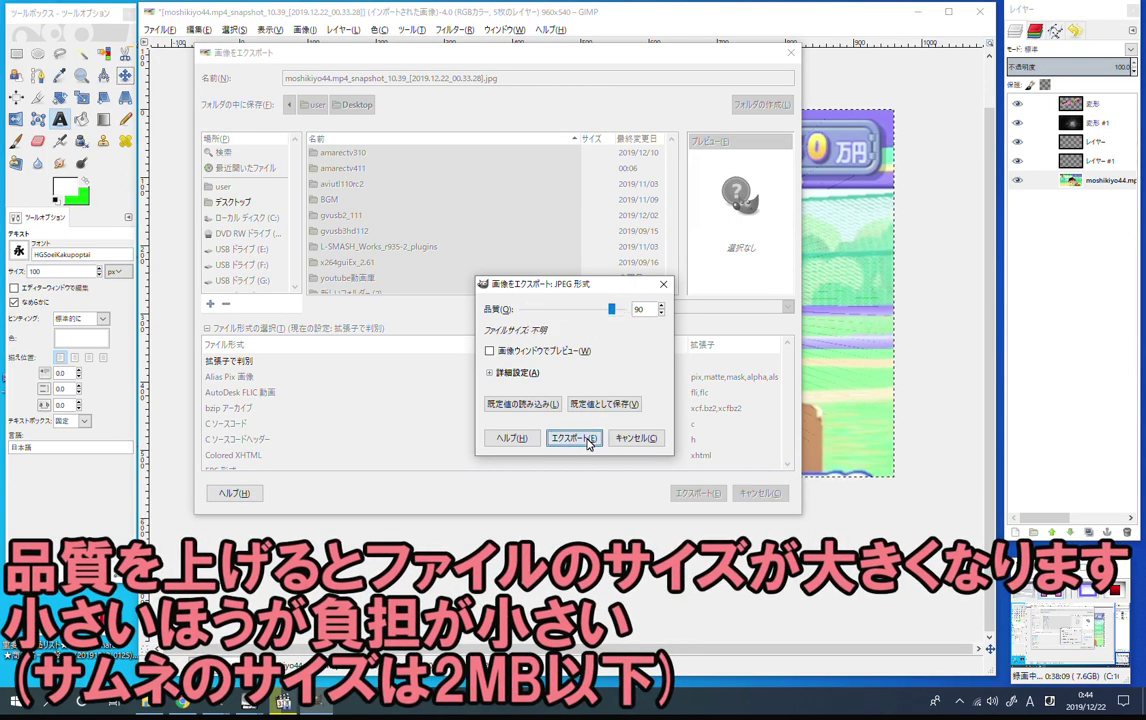
click(587, 439)
click(914, 13)
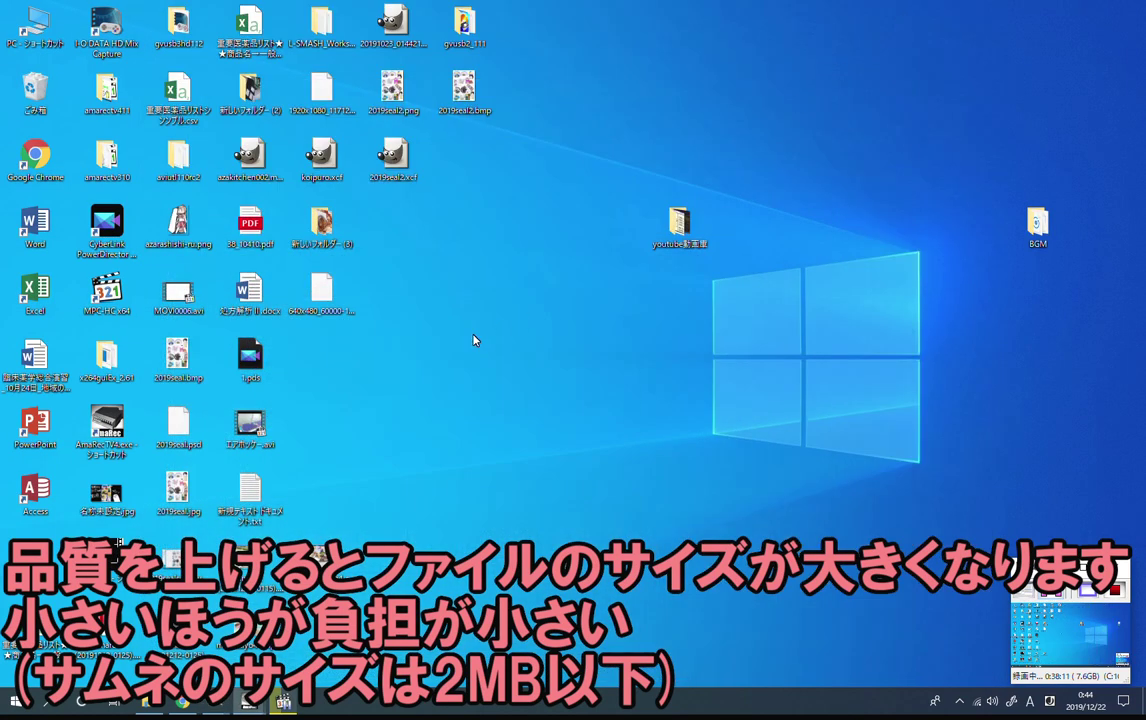
Open the exported moshikiyo44.mp4_snapshot_10.39 JPEG in Photos and move the window right.
double_click(249, 628)
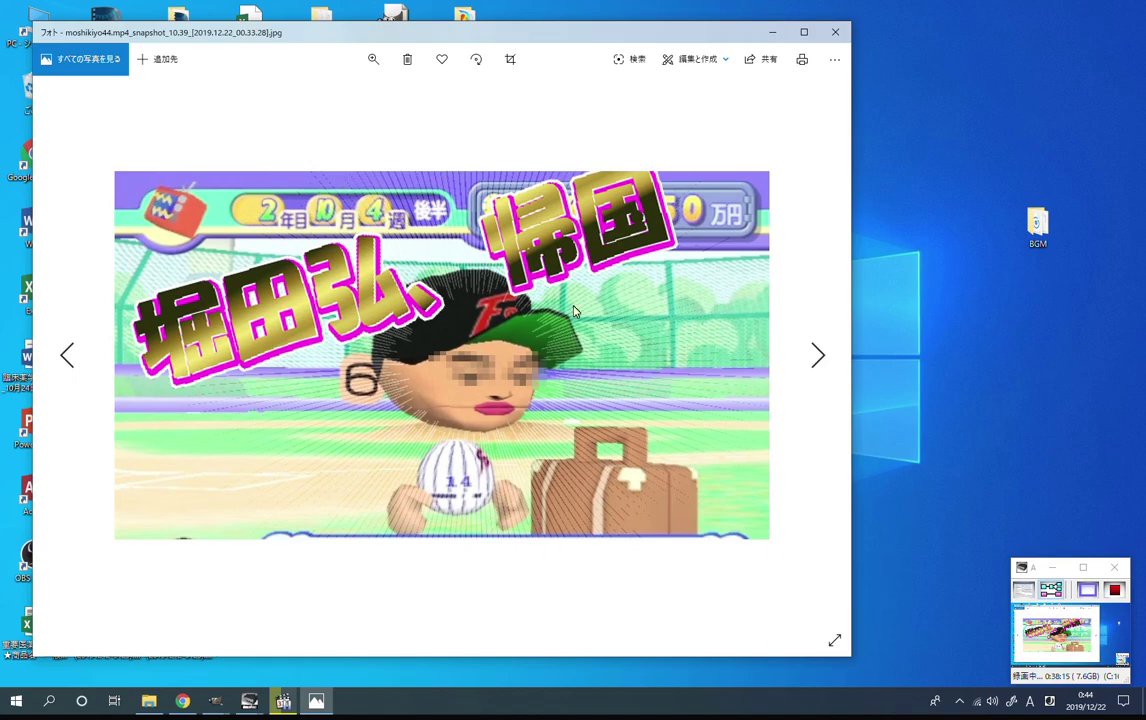
drag(691, 35, 939, 39)
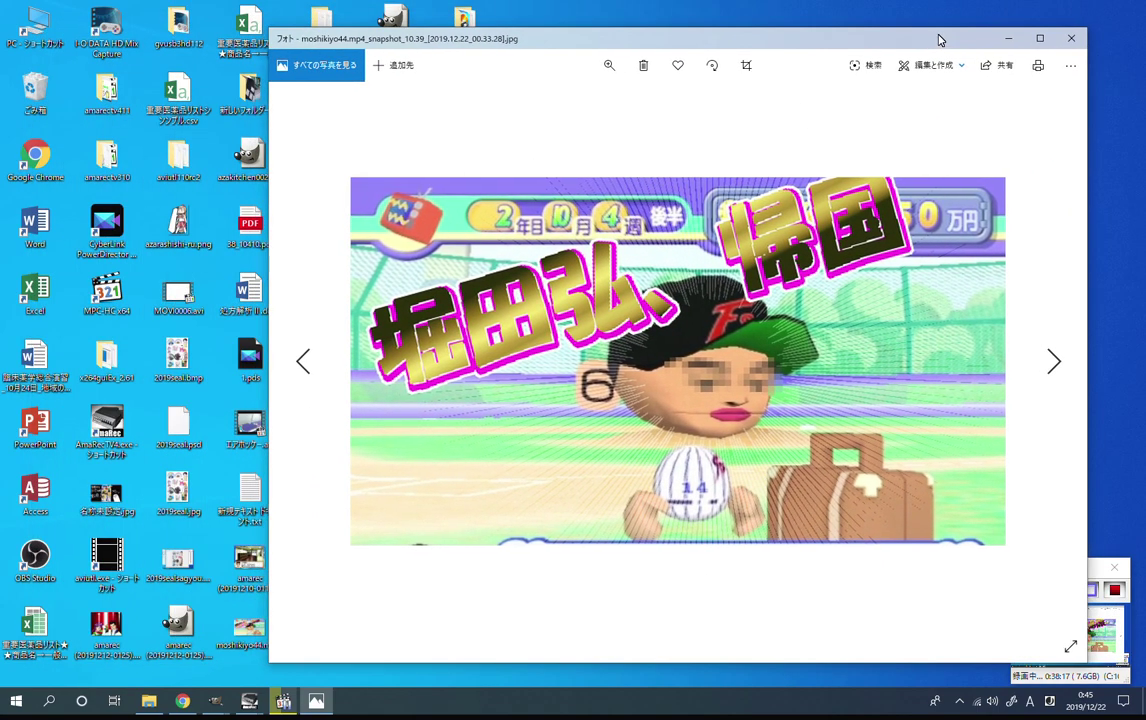